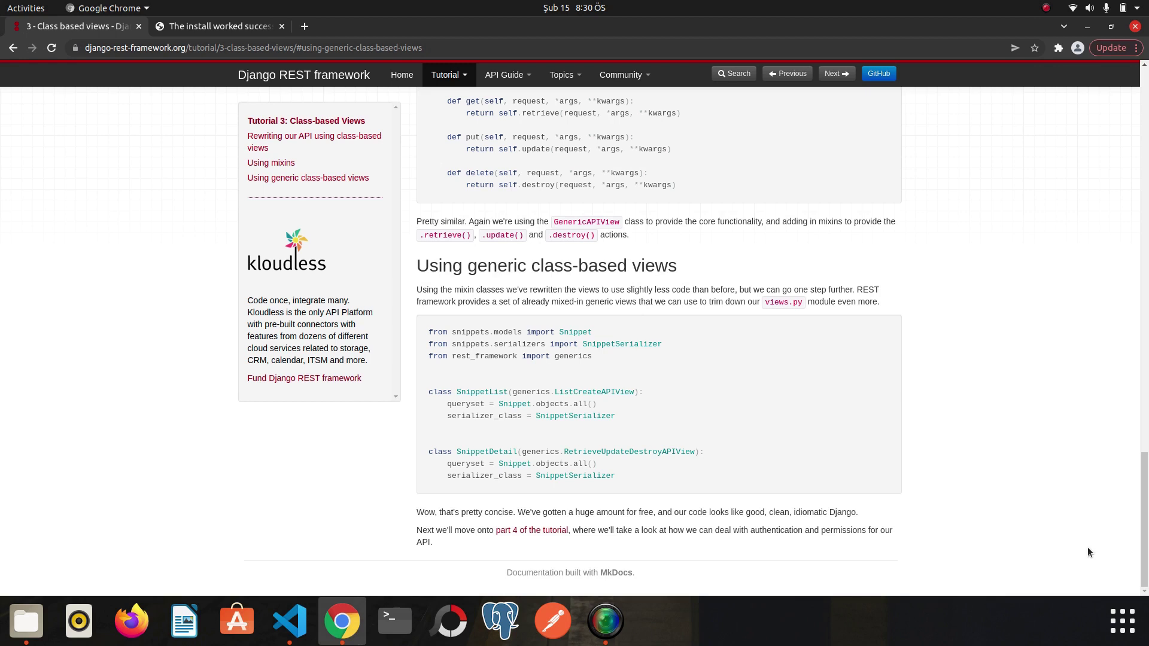
# Step: Review the Book model code and the serializers file
pyautogui.click(289, 621)
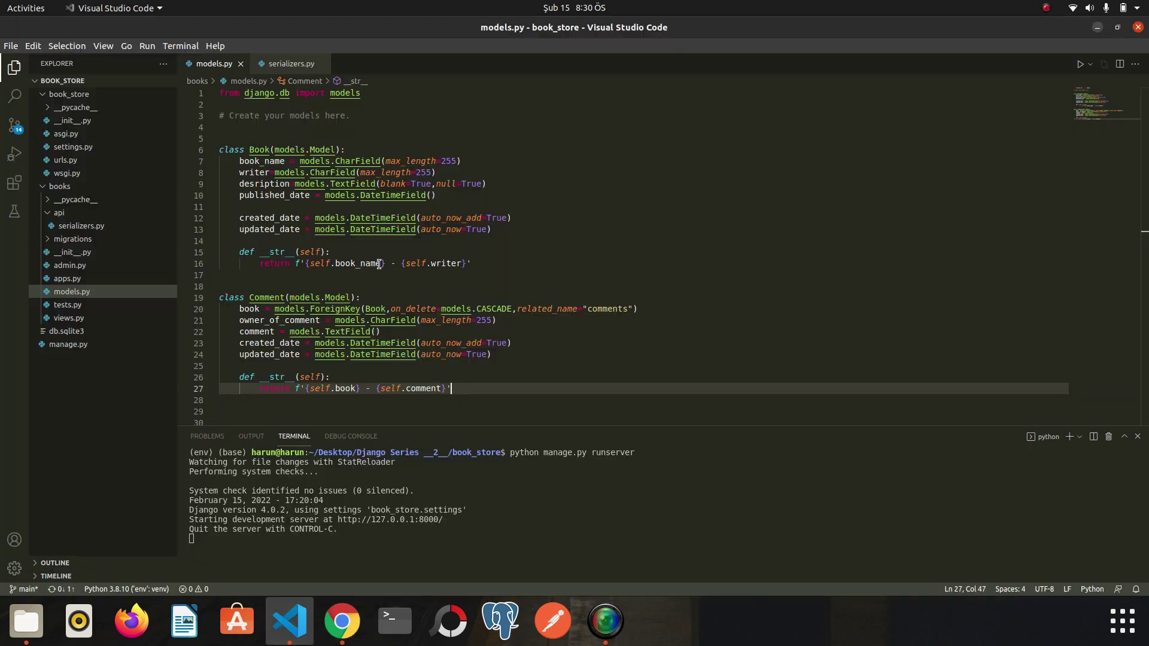
pyautogui.moveTo(504, 390)
pyautogui.mouseDown()
pyautogui.moveTo(330, 251)
pyautogui.moveTo(330, 158)
pyautogui.mouseUp()
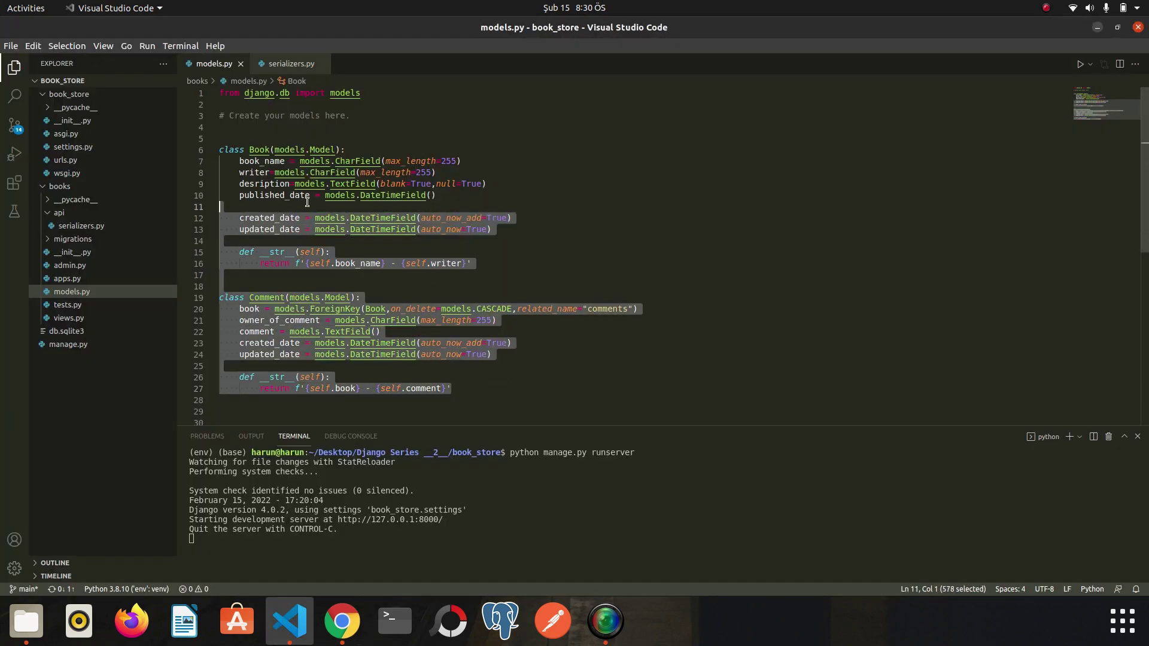
pyautogui.click(292, 63)
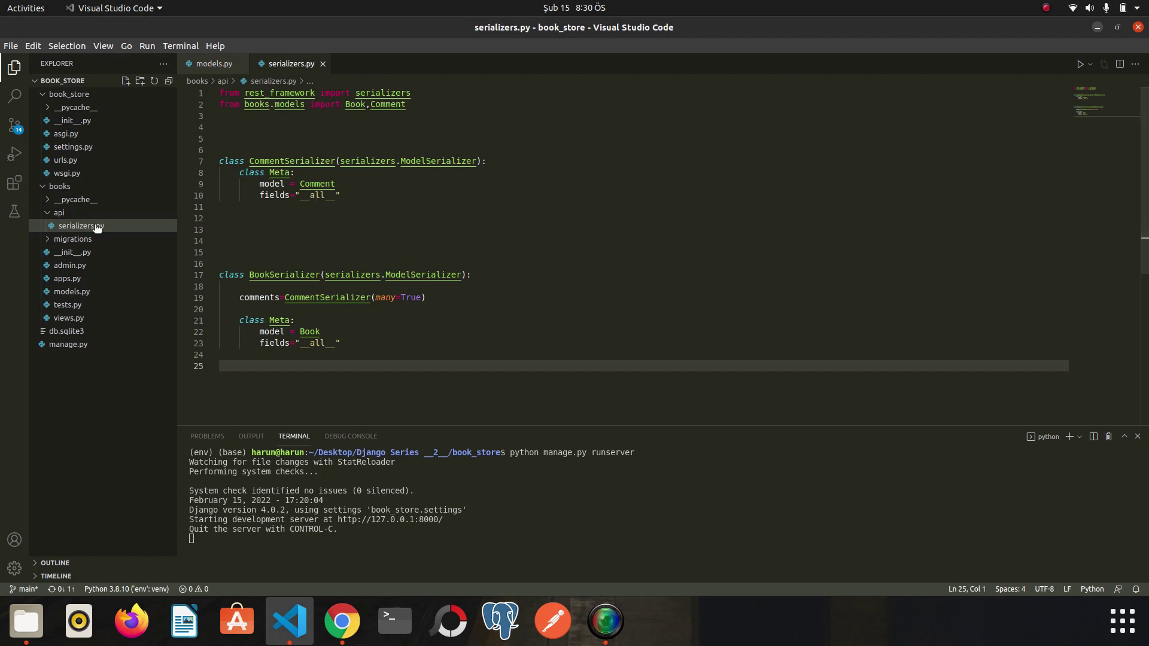
# Step: Create a new file named views.py in the books api folder
pyautogui.click(139, 214)
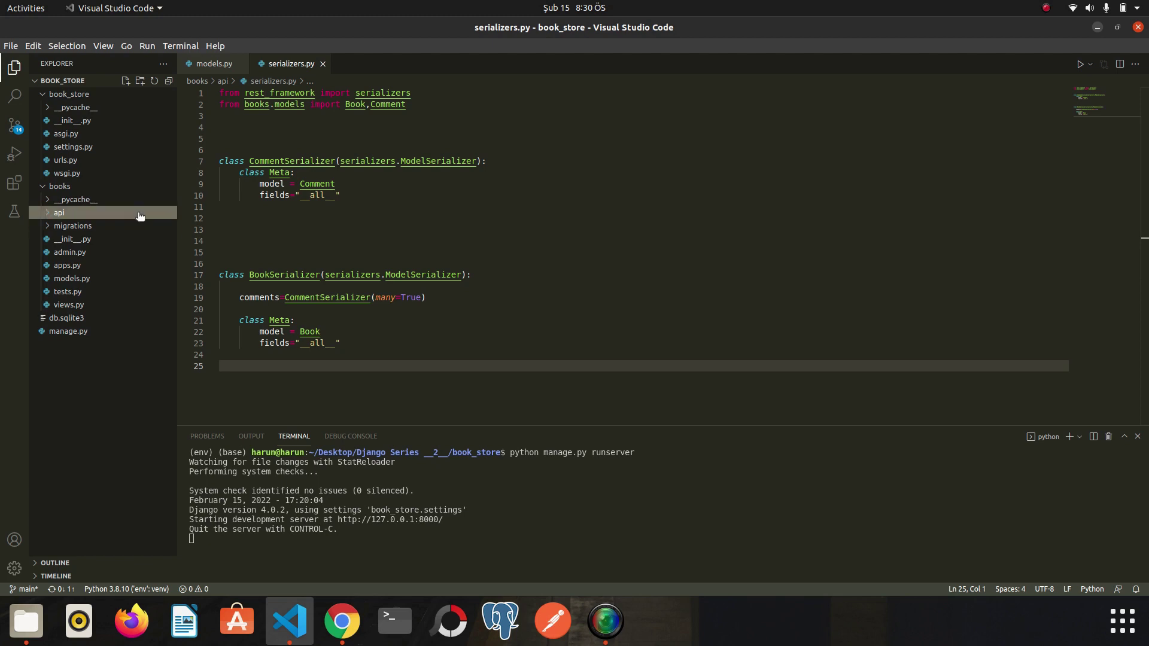
pyautogui.rightClick(139, 215)
pyautogui.click(180, 219)
pyautogui.write('views.py')
pyautogui.press('Return')
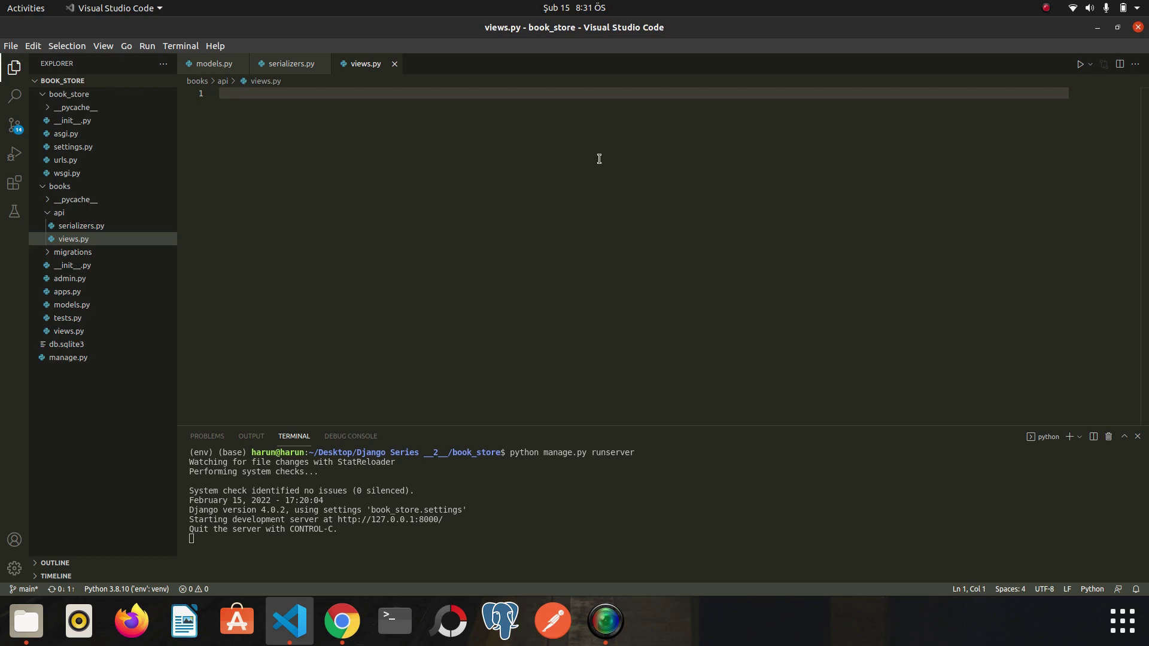
pyautogui.write('from rest_')
# Step: Import GenericAPIView from rest_framework.generics, plus the Book model and BookSerializer
pyautogui.press('Tab')
pyautogui.write('.ge')
pyautogui.press('Tab')
pyautogui.write('impor')
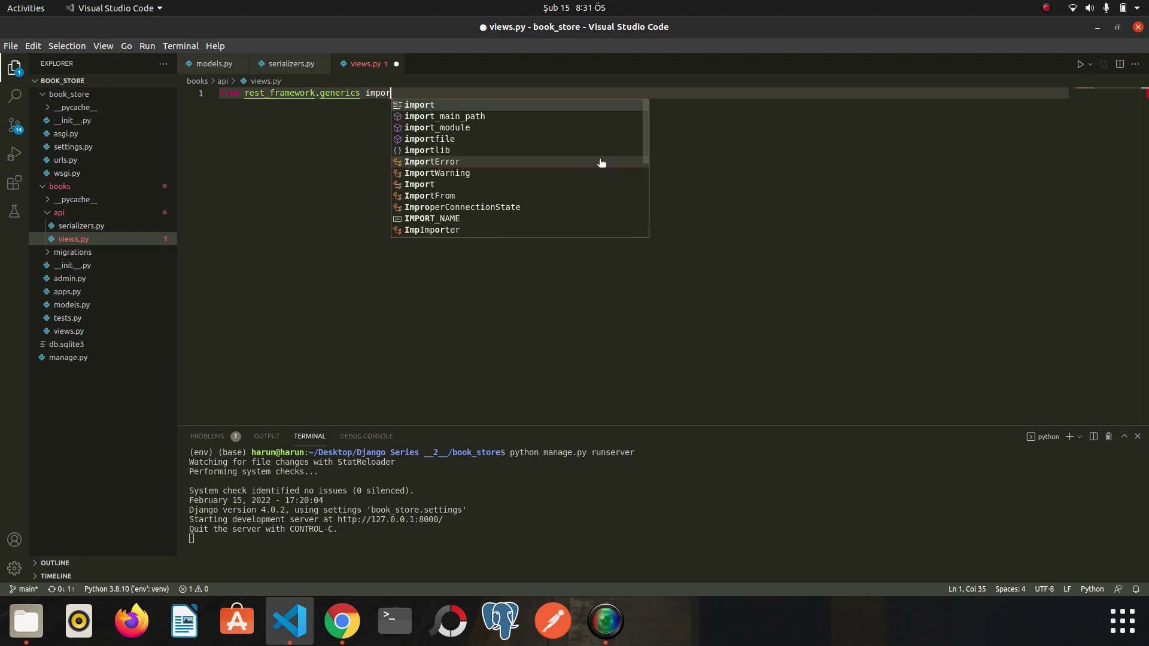
pyautogui.write('t Ge')
pyautogui.press('Tab')
pyautogui.press('Return')
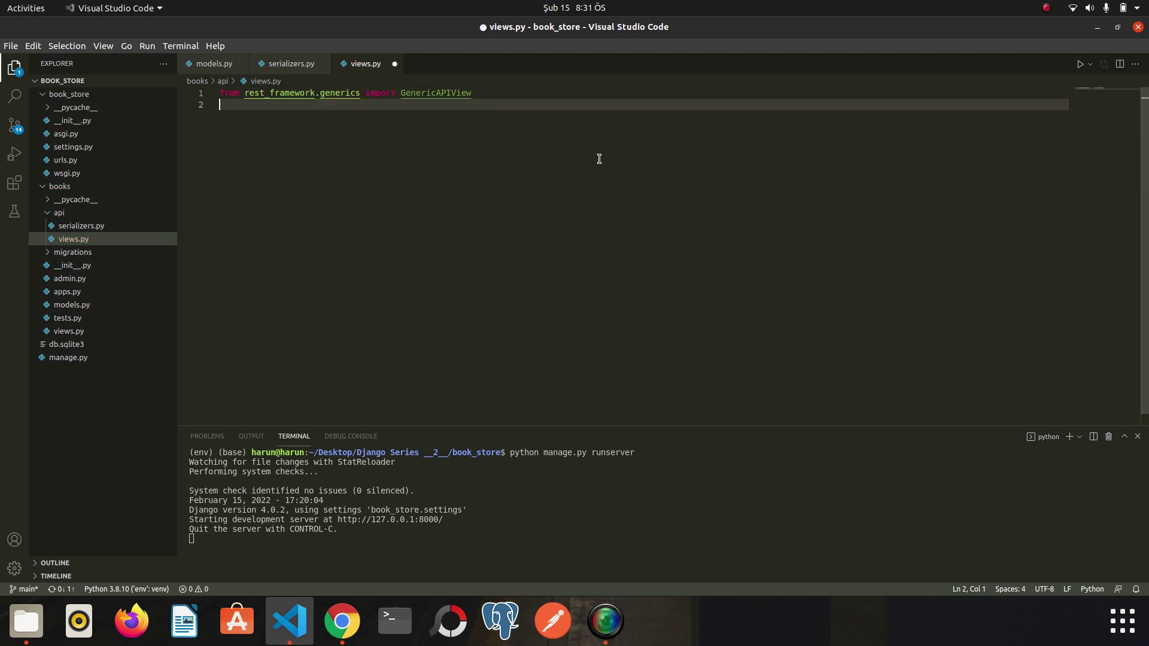
pyautogui.write('from books.models import Book')
pyautogui.press('Return')
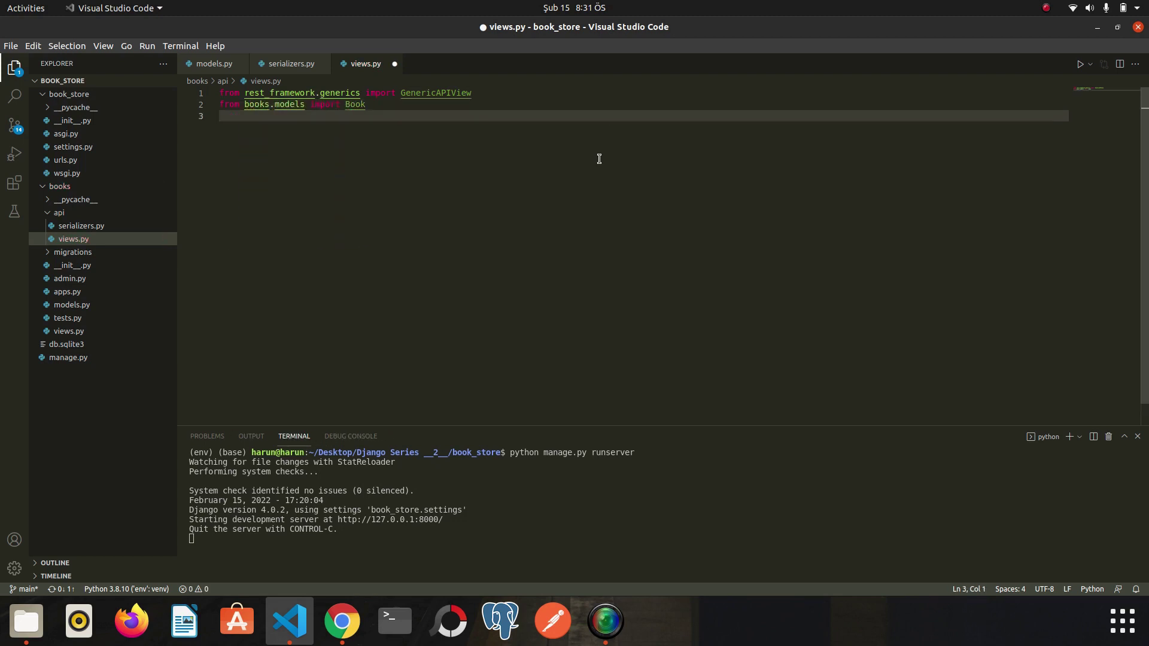
pyautogui.write('from books.api.serializers import B')
pyautogui.press('Down')
pyautogui.press('Return')
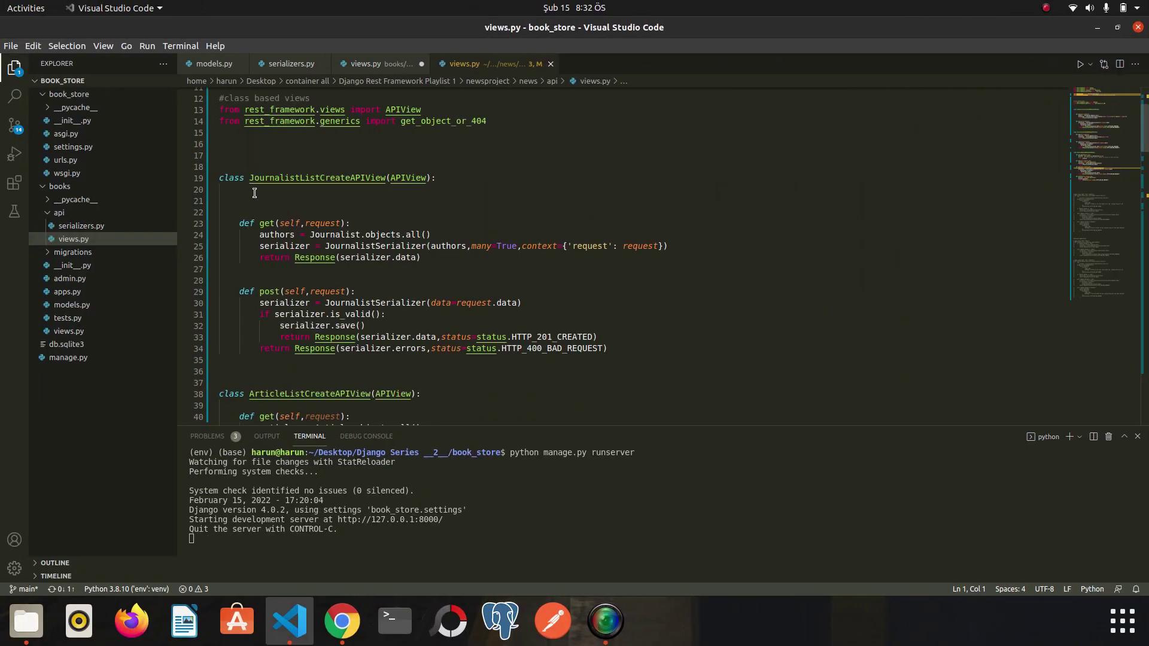
# Step: Study JournalistListCreateAPIView's APIView base, get queryset and serializer lines, and post method
pyautogui.moveTo(252, 177); pyautogui.dragTo(411, 177)
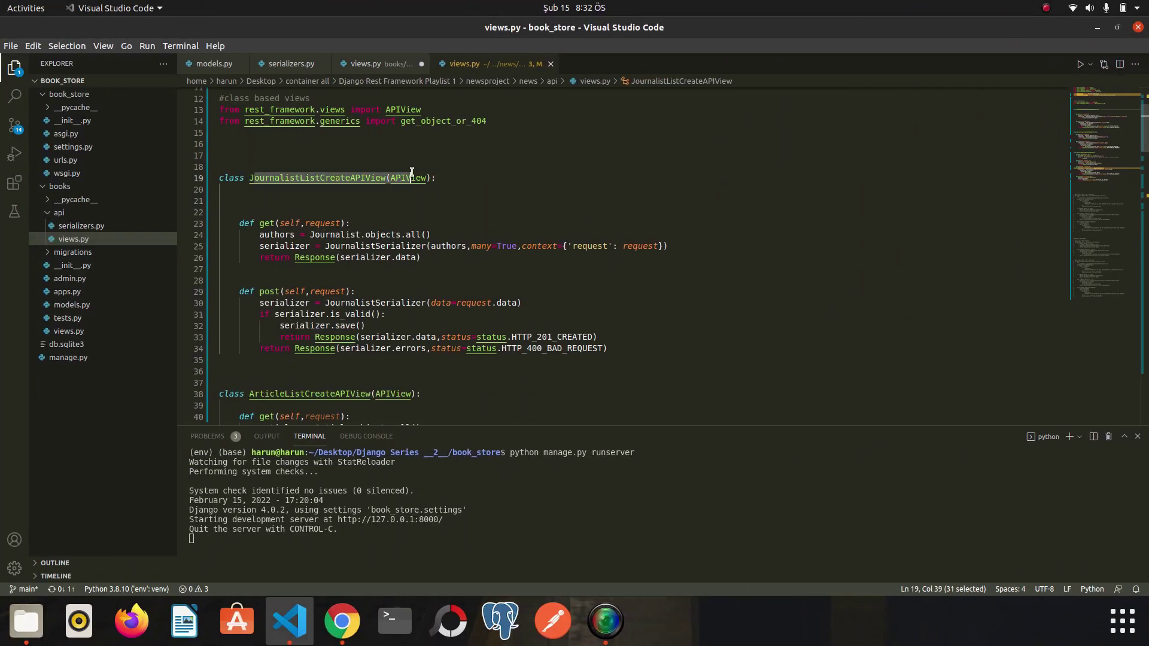
pyautogui.click(674, 226)
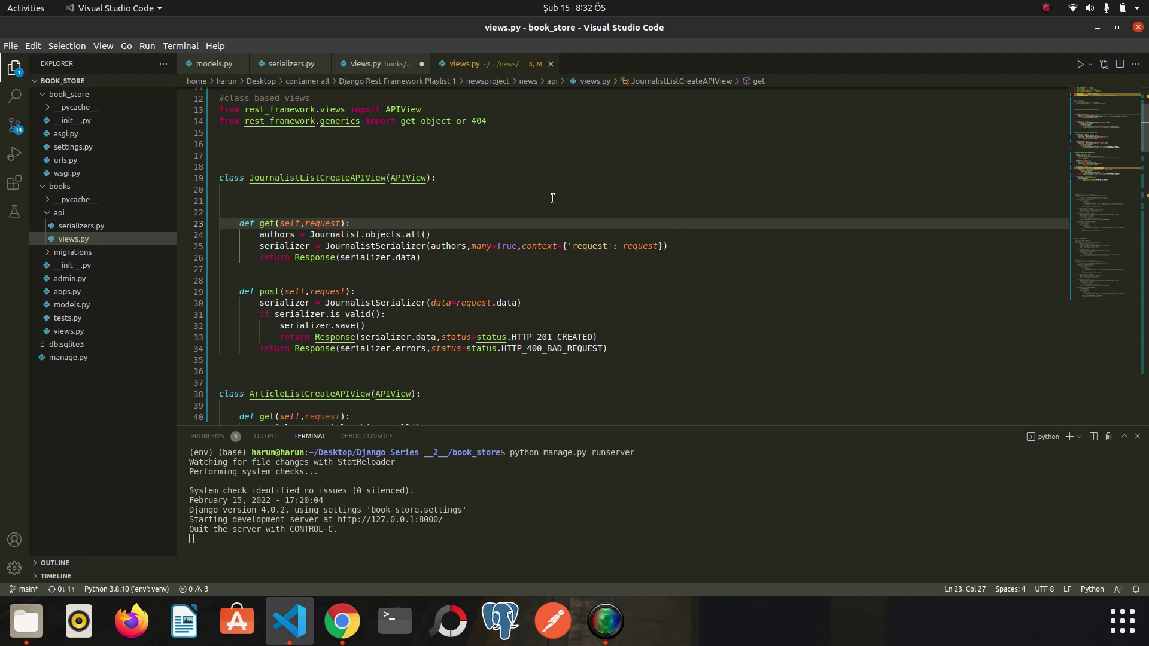
pyautogui.doubleClick(407, 177)
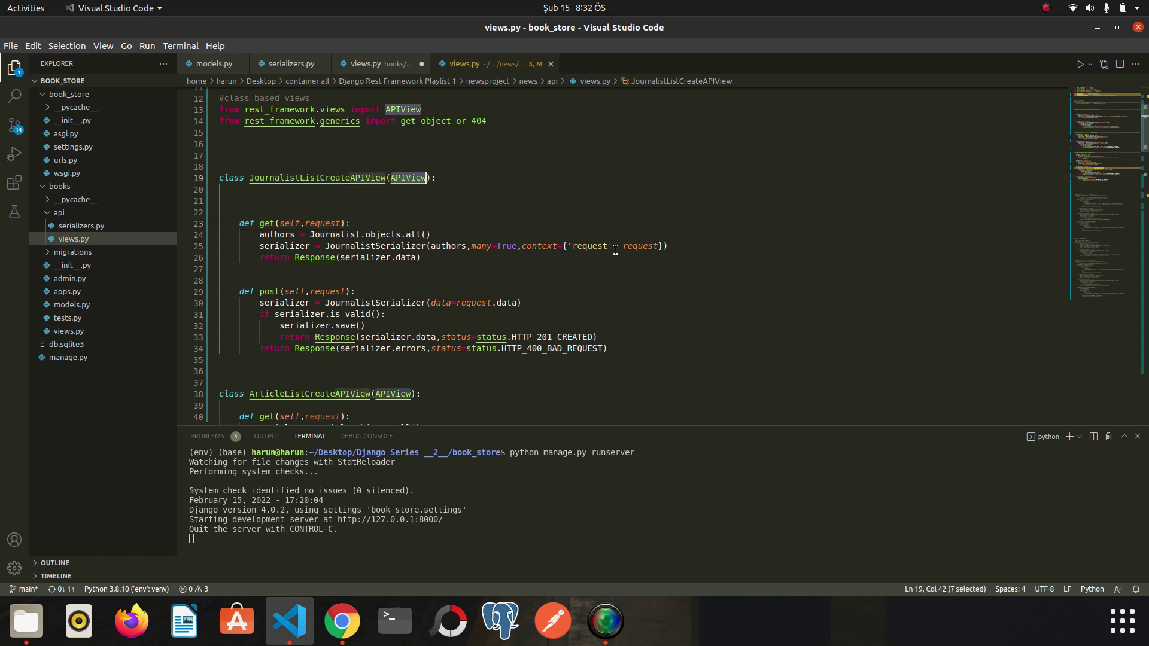
pyautogui.scroll(-2, 616, 249)
pyautogui.moveTo(271, 198); pyautogui.dragTo(282, 197)
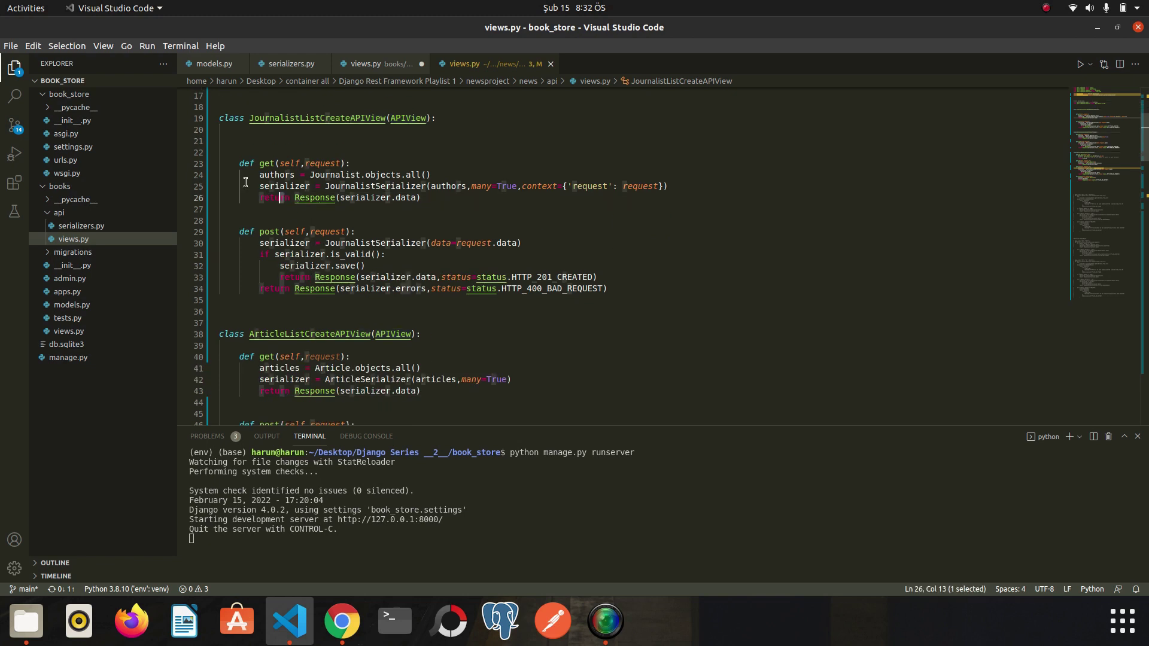
pyautogui.moveTo(611, 289); pyautogui.dragTo(230, 198)
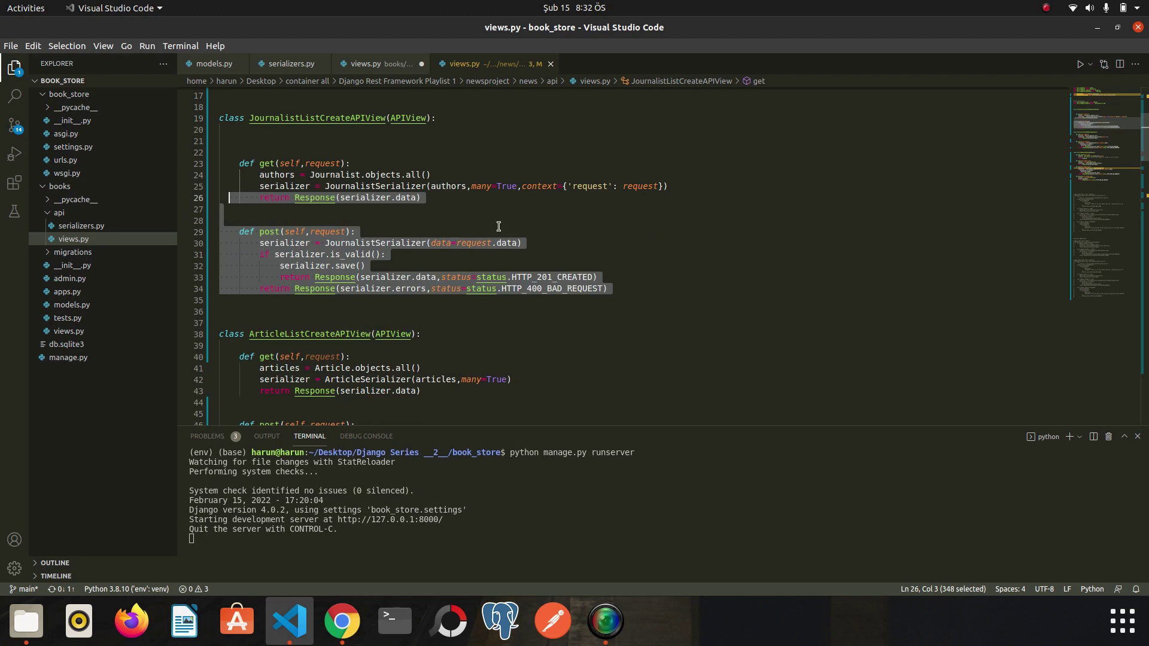
pyautogui.click(467, 234)
pyautogui.moveTo(431, 174); pyautogui.dragTo(259, 174)
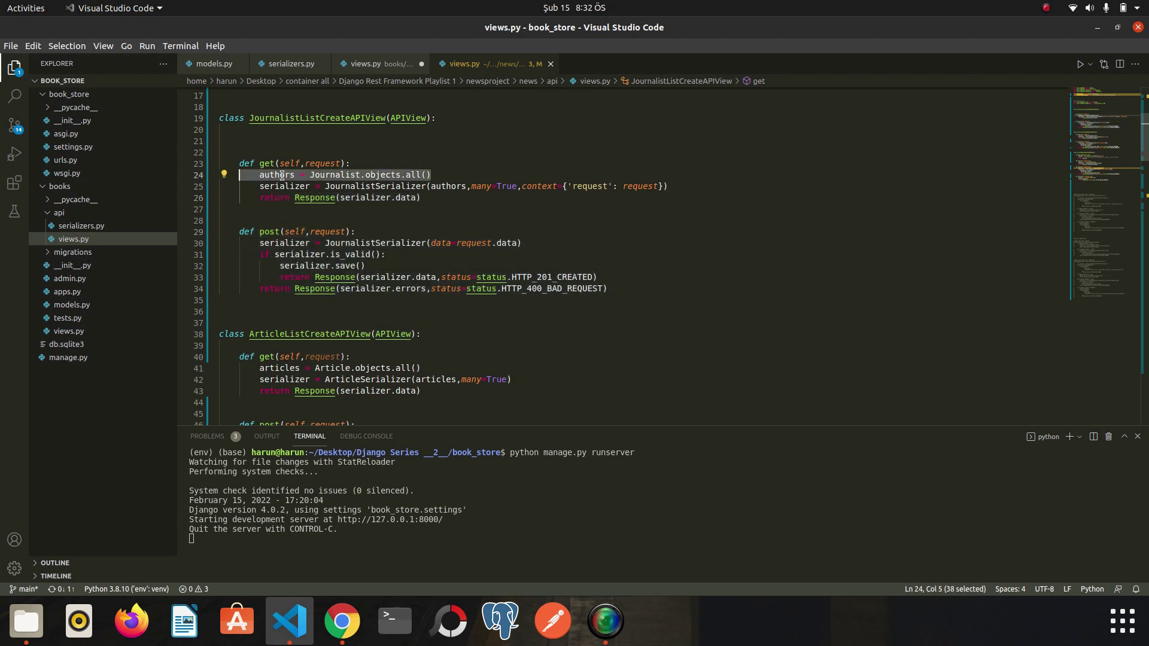
pyautogui.moveTo(466, 185); pyautogui.dragTo(259, 188)
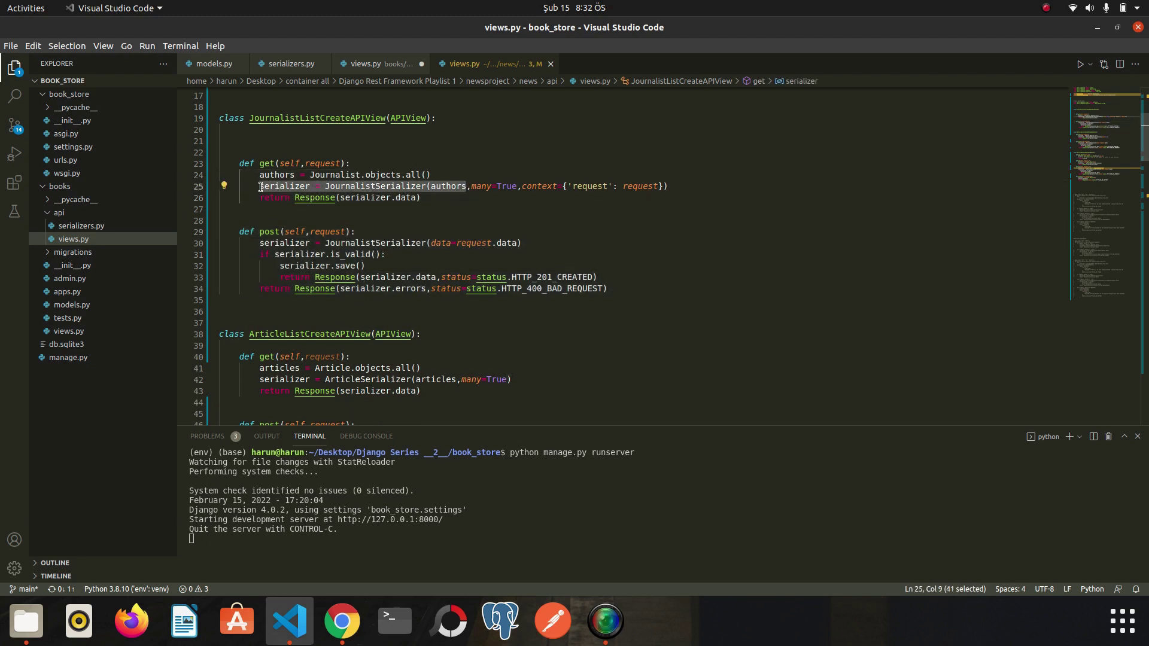
# Step: Close the reference file and define BooklistCreateAPIView(GenericAPIView) with a pass body
pyautogui.click(550, 63)
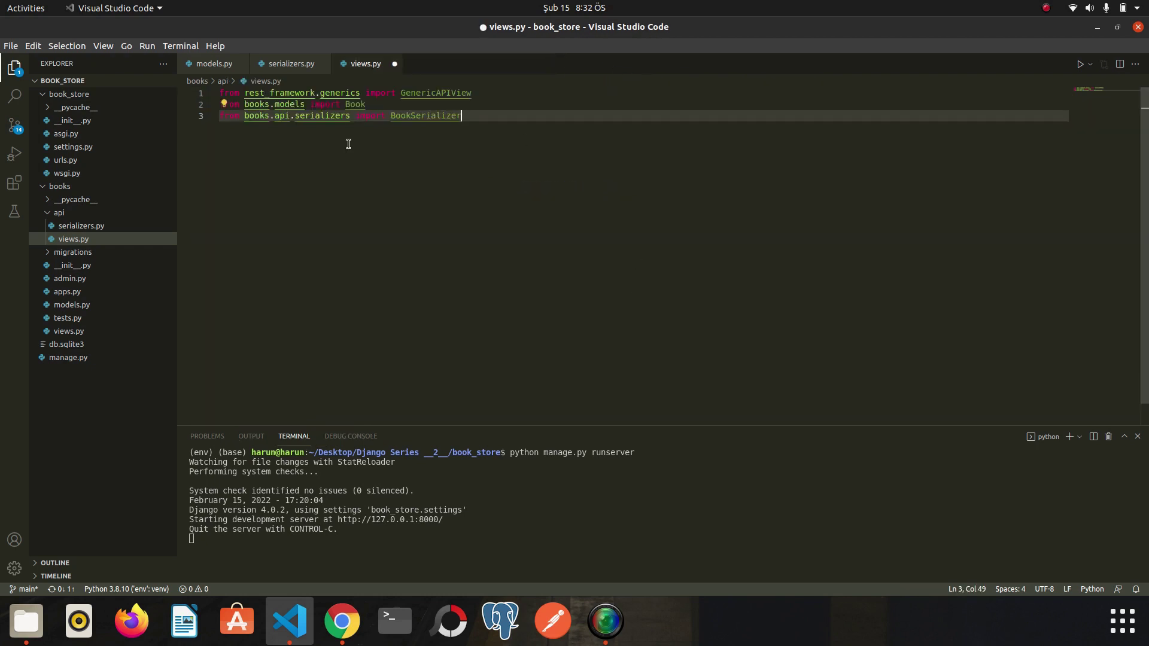
pyautogui.press('Return')
pyautogui.press('Return')
pyautogui.press('Return')
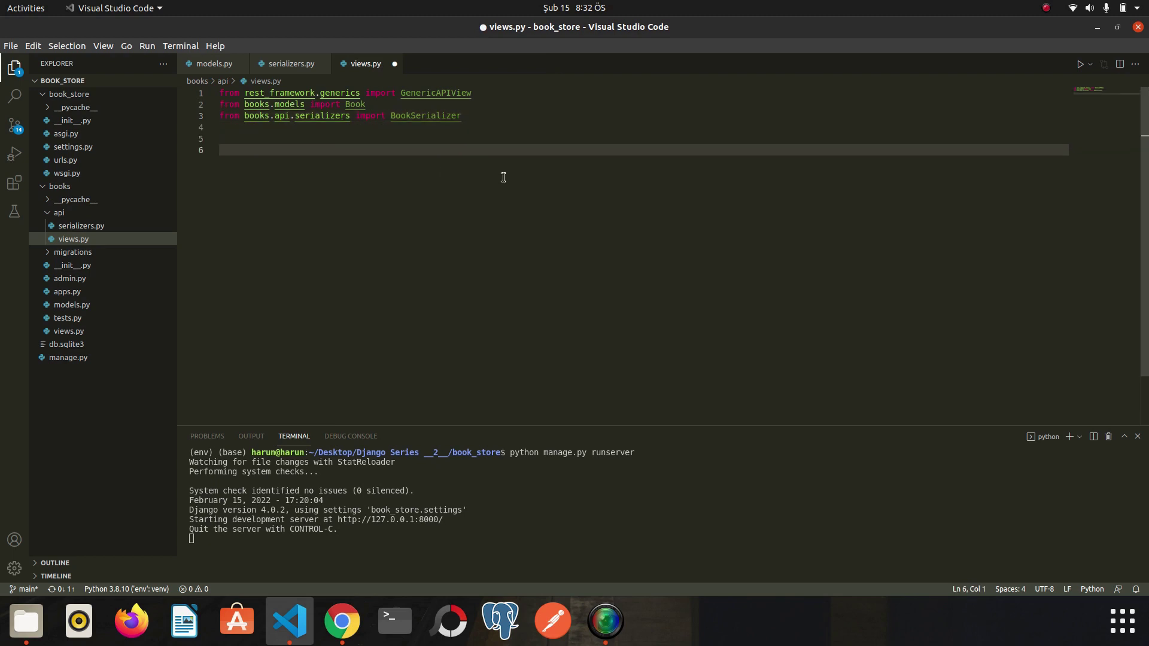
pyautogui.write('class Booklist')
pyautogui.write('CreateAPIVie')
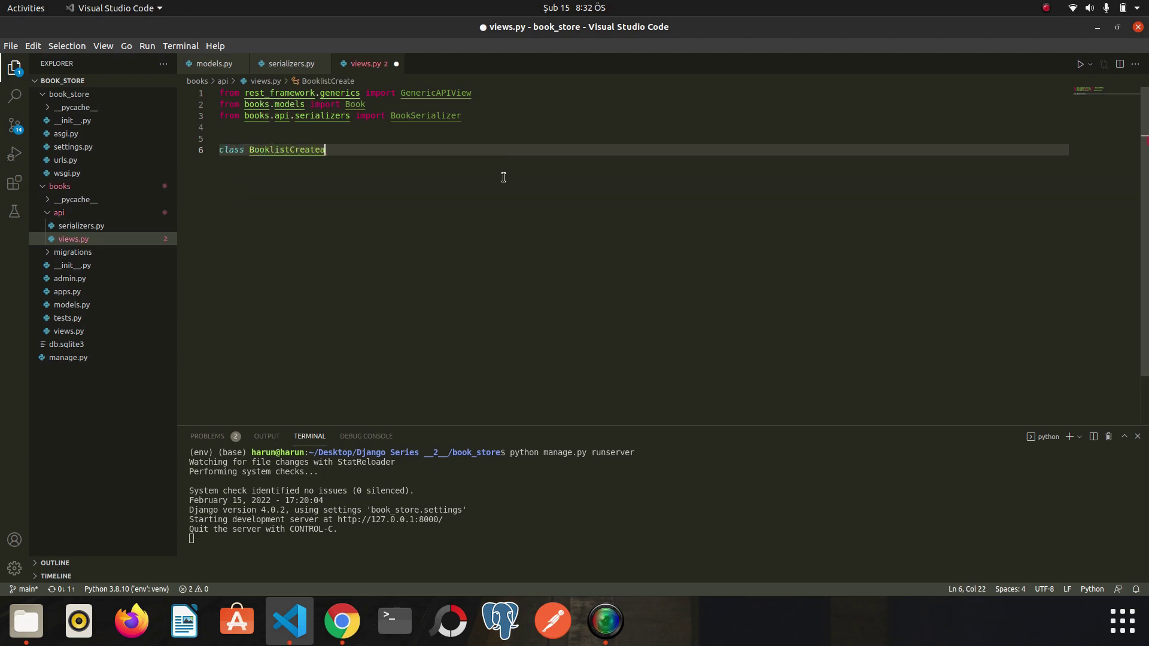
pyautogui.write('w(')
pyautogui.write('GenericAPIView')
pyautogui.press('Tab')
pyautogui.write('):')
pyautogui.press('Return')
pyautogui.write('pass')
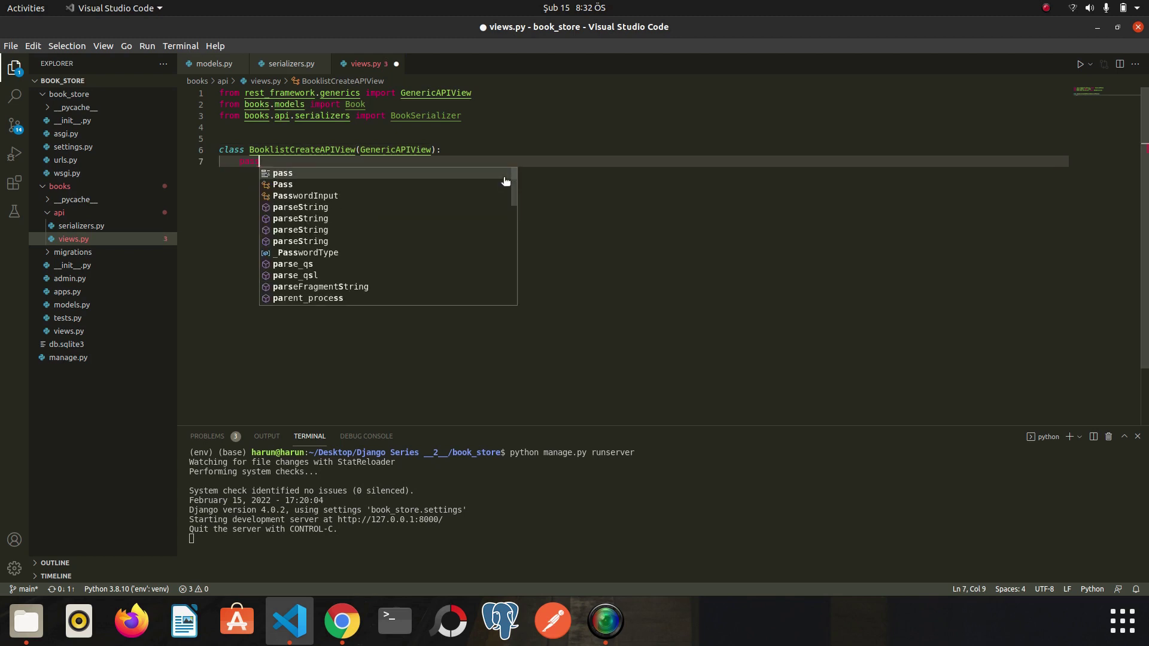
pyautogui.press('Return')
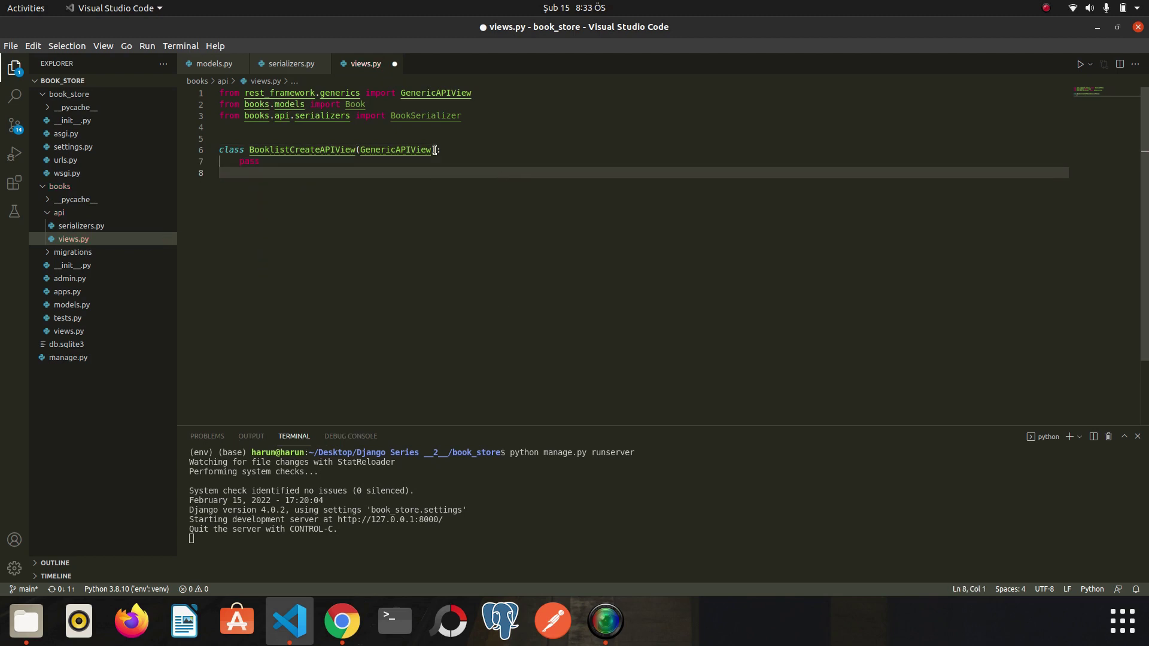
# Step: Open GenericAPIView's definition and review its APIView base class and docstring
pyautogui.rightClick(399, 150)
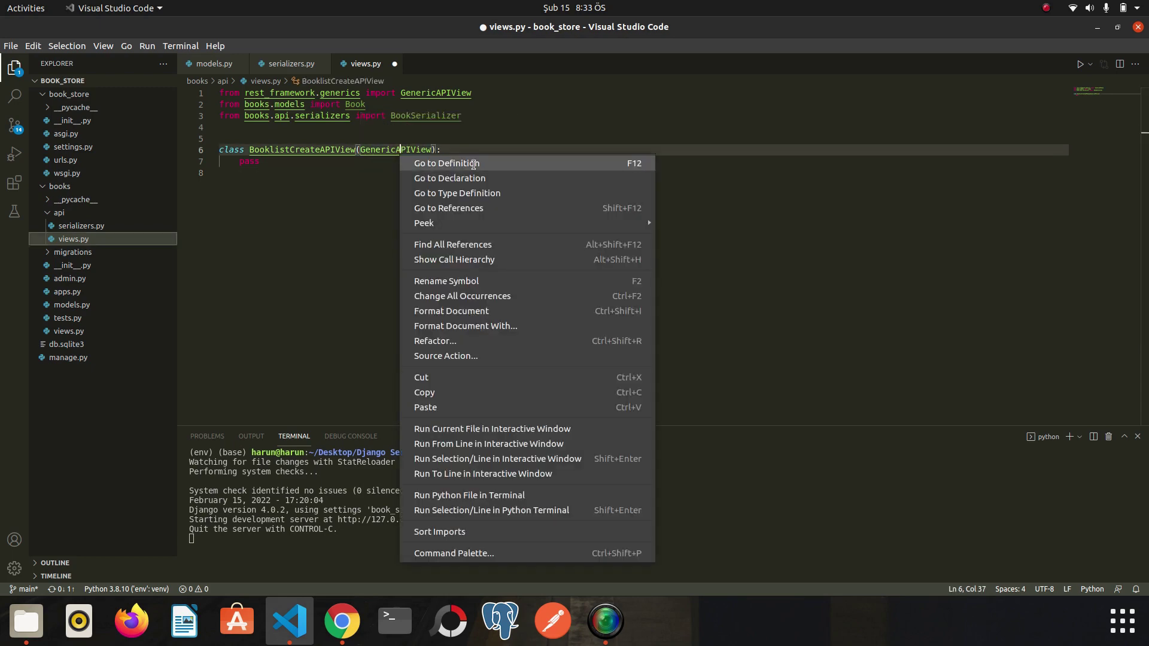
pyautogui.click(473, 164)
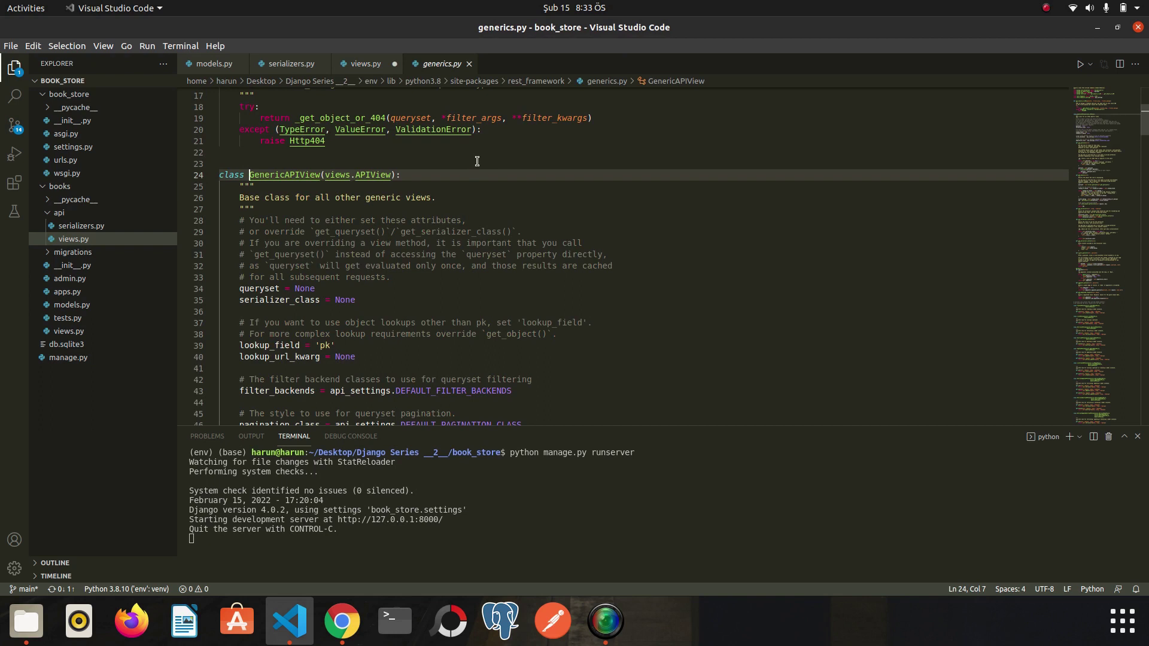
pyautogui.click(264, 174)
pyautogui.moveTo(264, 174); pyautogui.dragTo(305, 172)
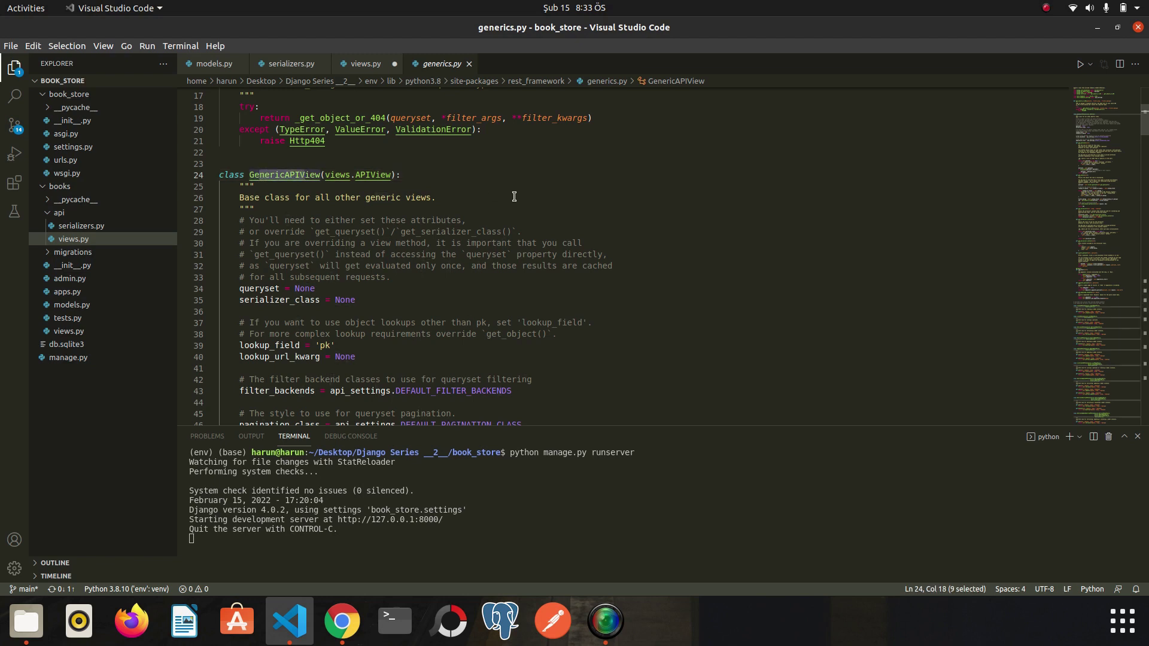
pyautogui.doubleClick(372, 175)
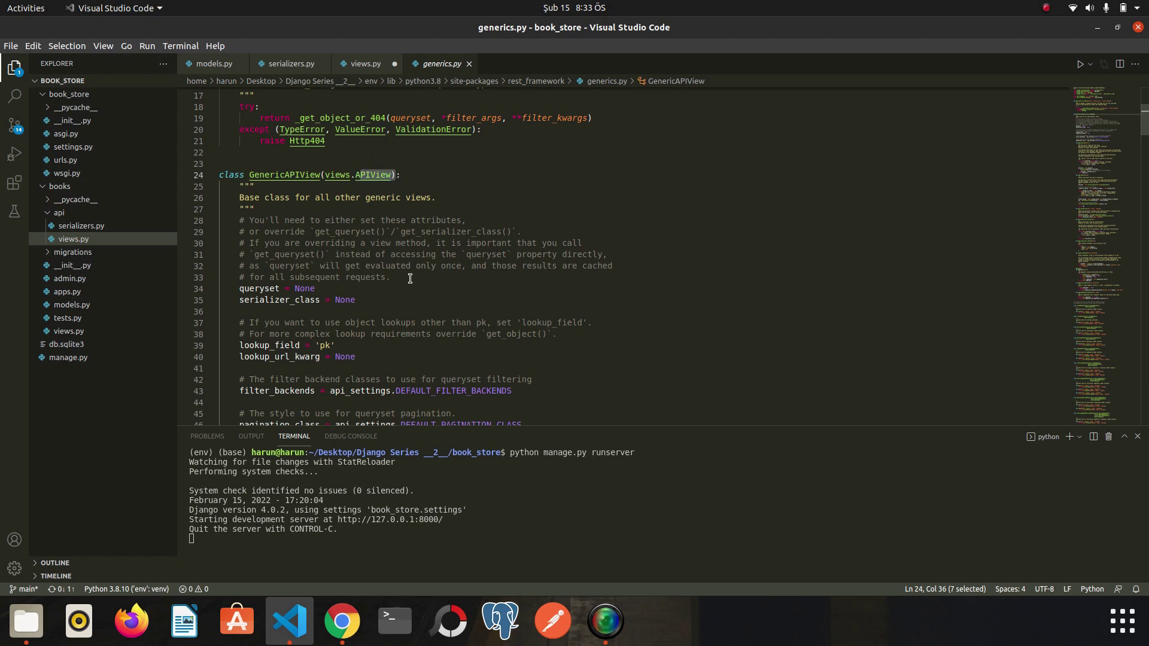
pyautogui.moveTo(390, 278); pyautogui.dragTo(206, 196)
pyautogui.click(288, 198)
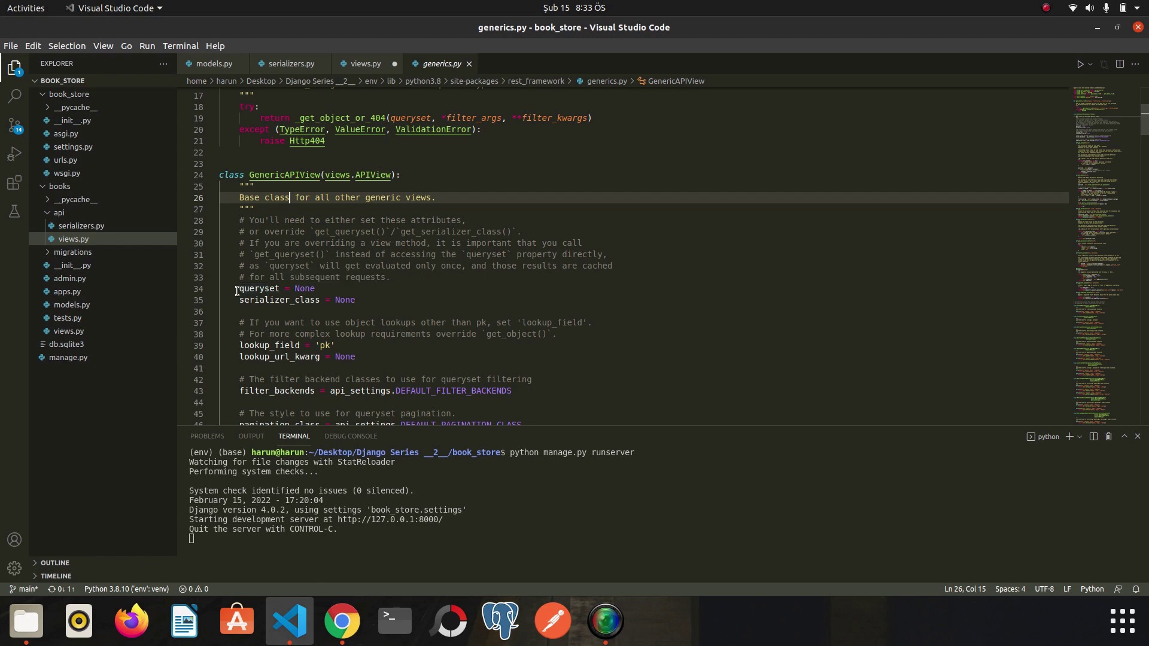
# Step: Review the serializer_class and lookup_field ('pk') attributes, then close generics.py
pyautogui.moveTo(238, 289); pyautogui.dragTo(316, 288)
pyautogui.moveTo(239, 300); pyautogui.dragTo(375, 299)
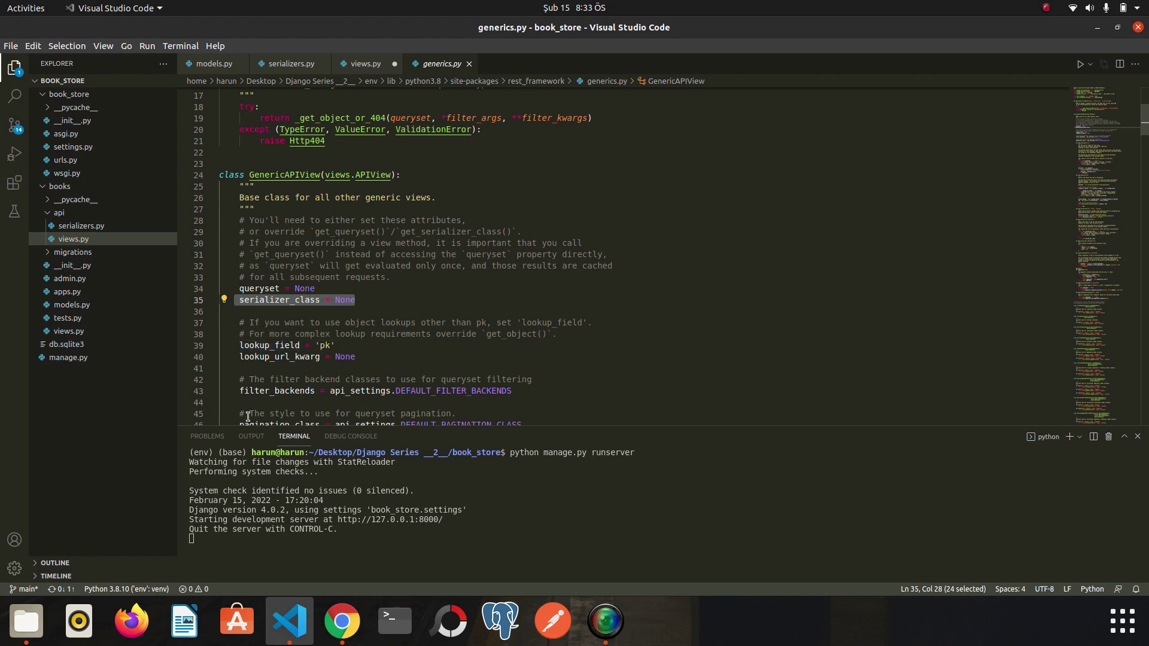
pyautogui.moveTo(240, 345); pyautogui.dragTo(336, 345)
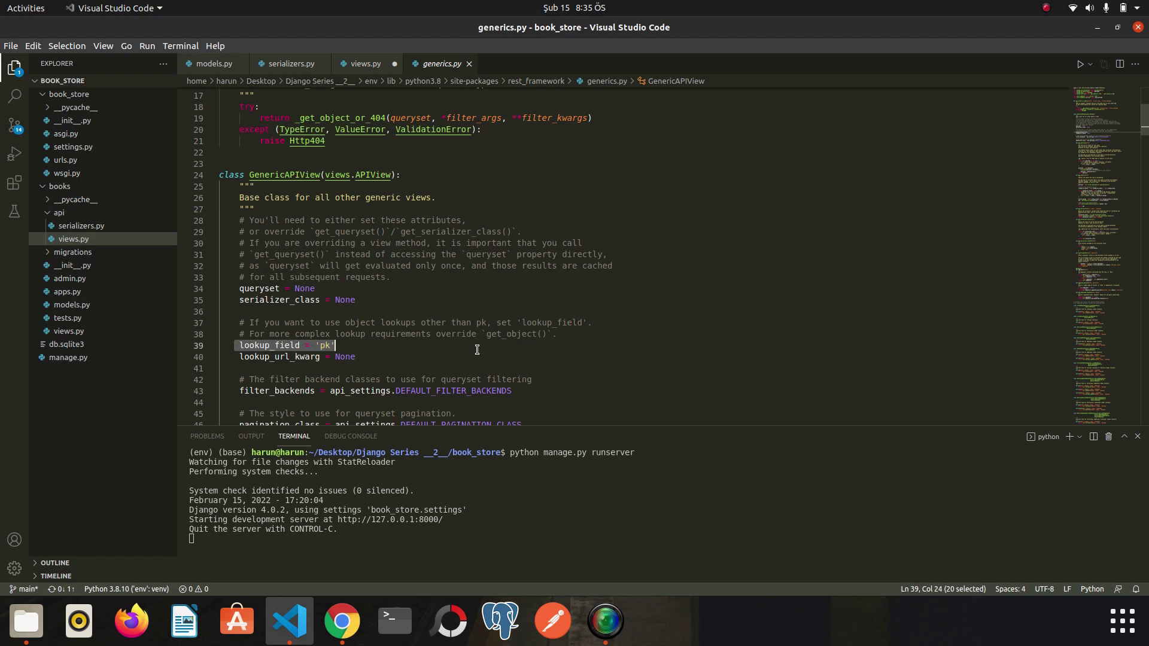
pyautogui.doubleClick(325, 346)
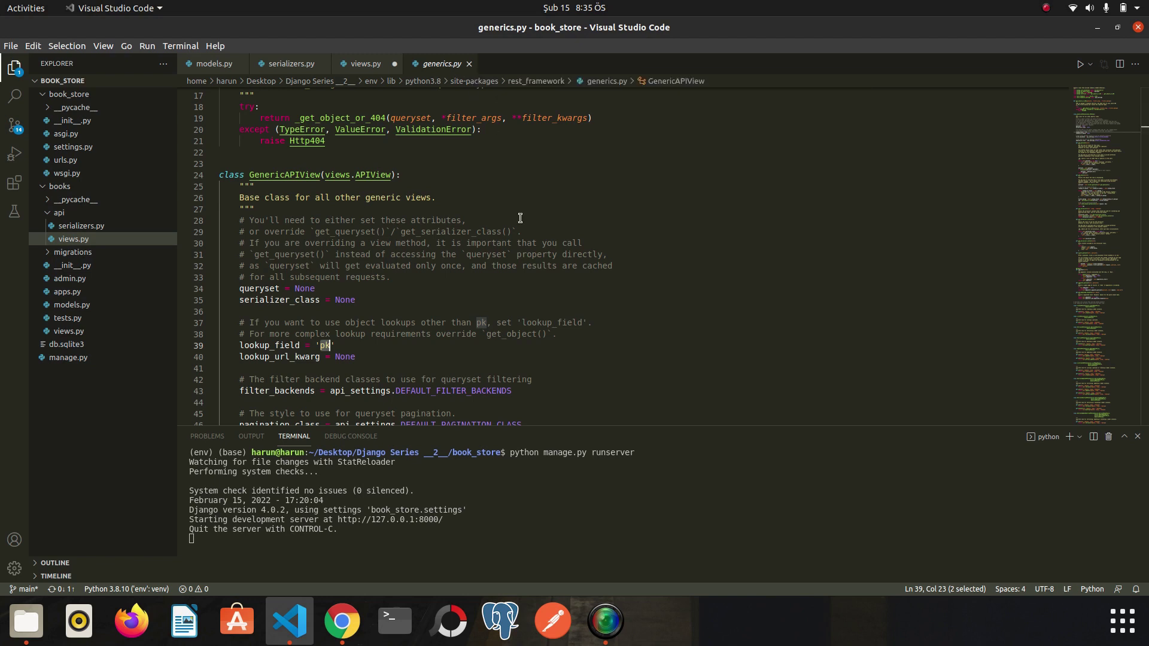
pyautogui.click(468, 65)
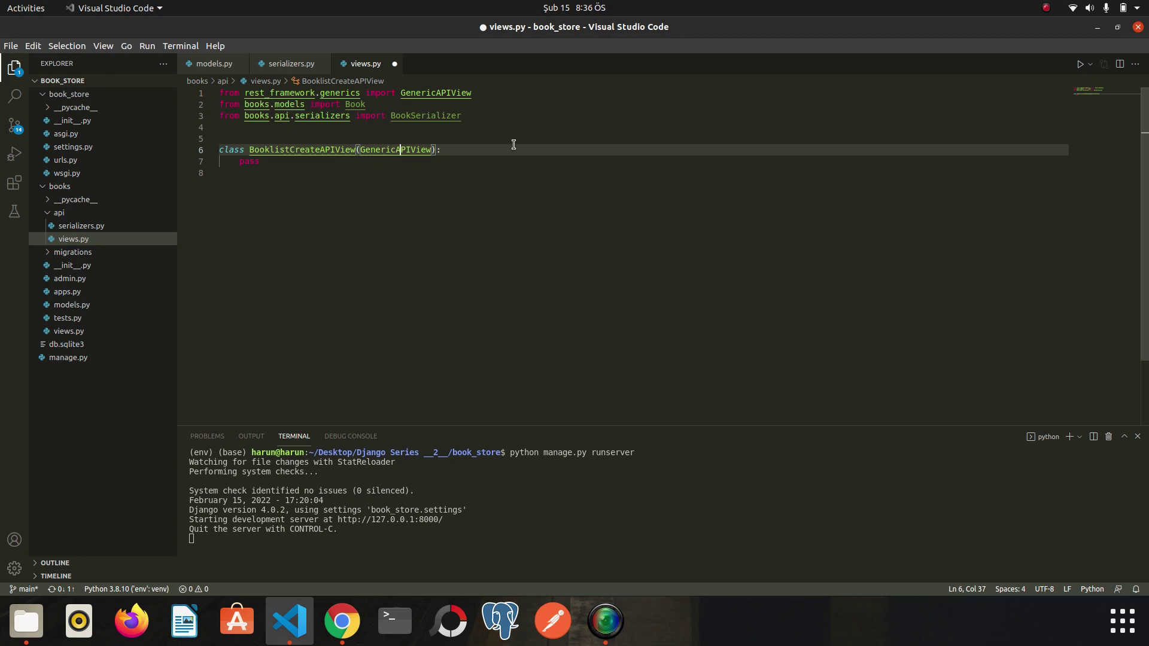
# Step: Replace the class's pass with #Listing and #Creating comments
pyautogui.doubleClick(249, 162)
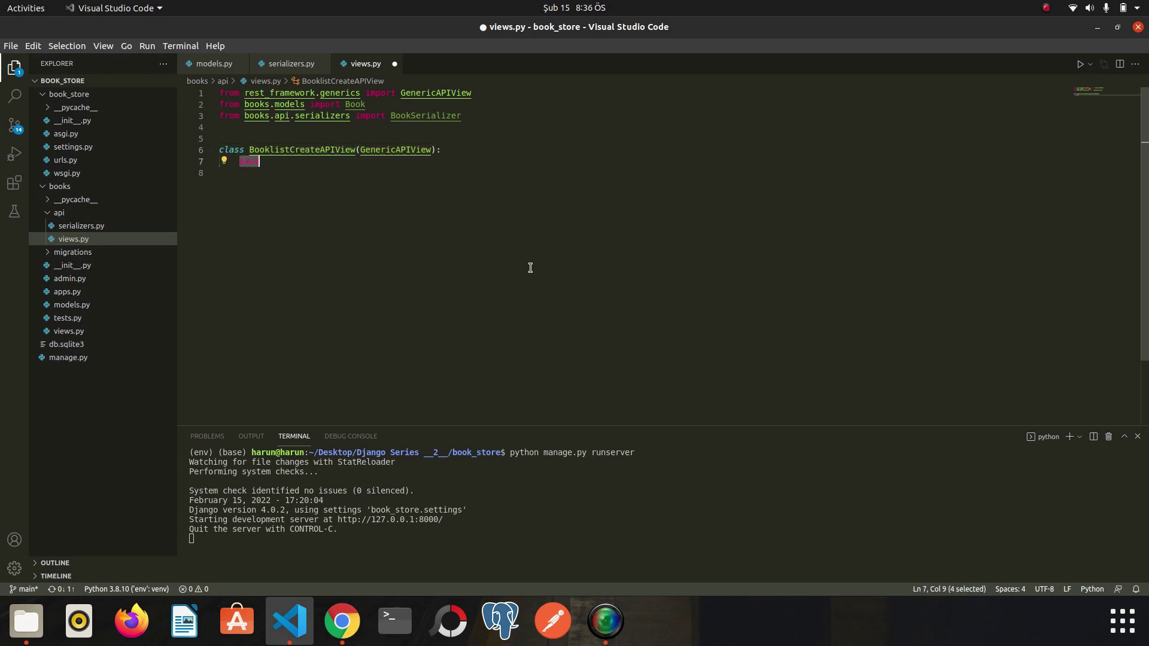
pyautogui.press('Return')
pyautogui.press('Return')
pyautogui.write('#L')
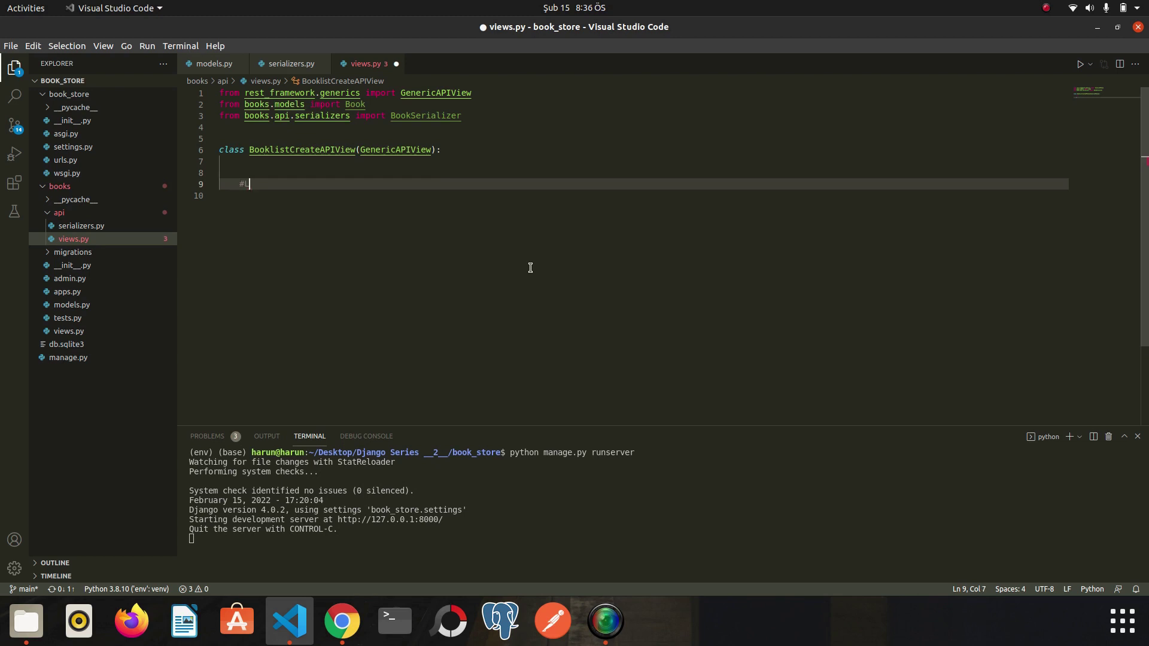
pyautogui.write('isting')
pyautogui.press('Return')
pyautogui.press('Return')
pyautogui.write('#')
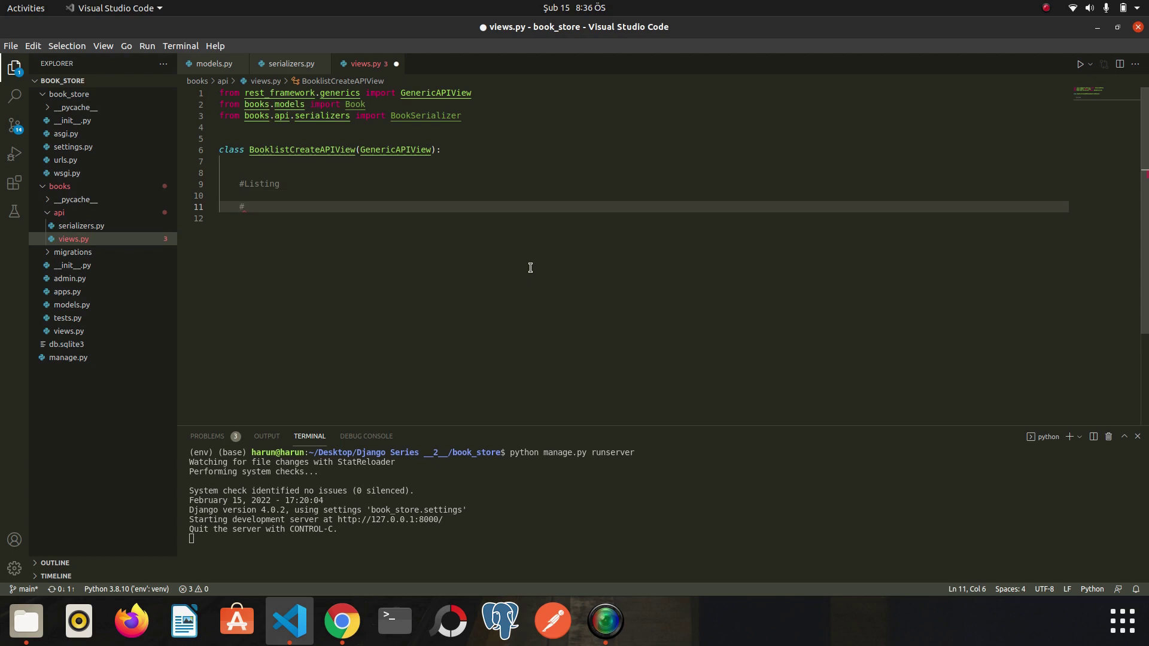
pyautogui.write('Creating')
pyautogui.press('Return')
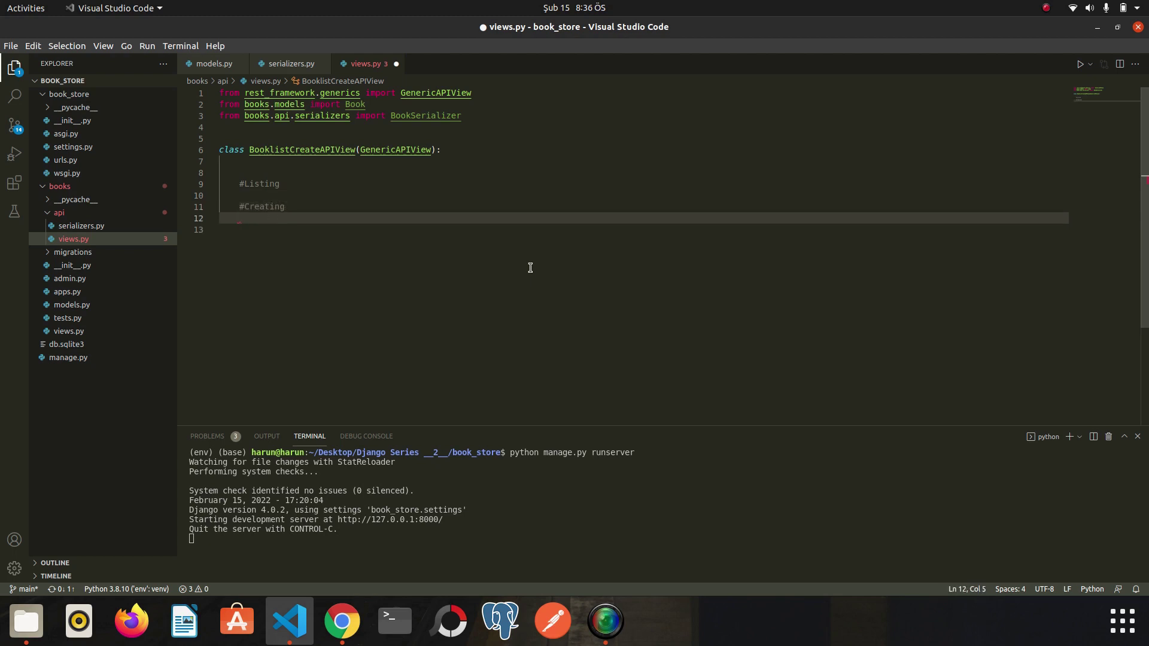
# Step: Add placeholder get(self, request) and post(self, request) methods under the comments
pyautogui.click(438, 210)
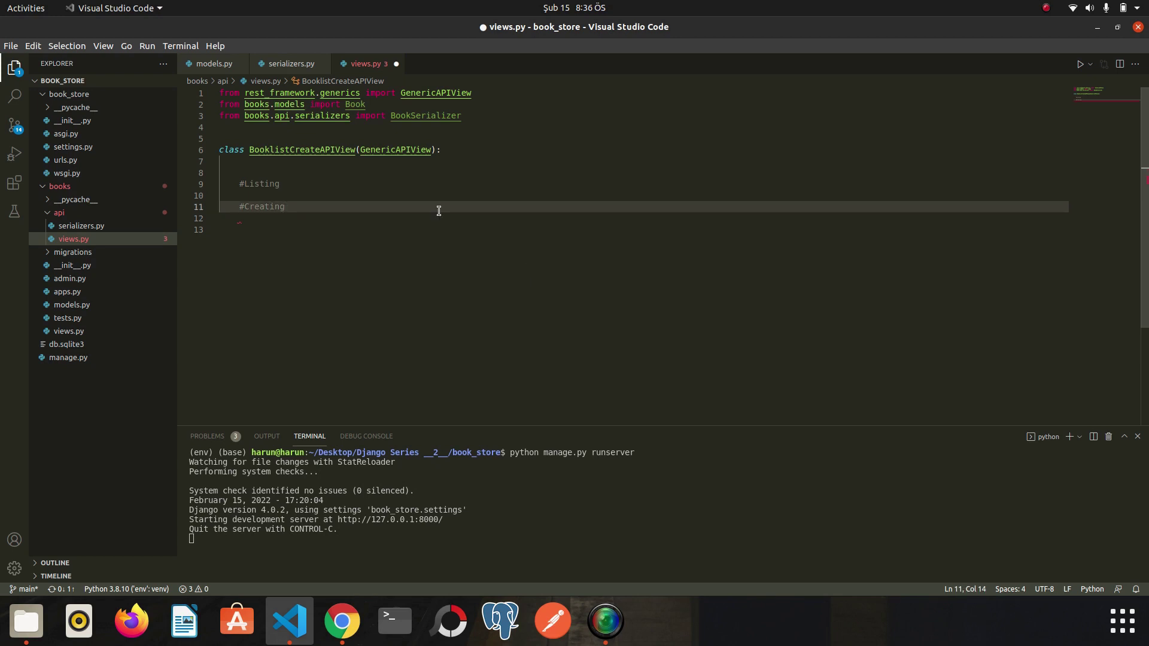
pyautogui.click(419, 188)
pyautogui.press('Return')
pyautogui.press('Return')
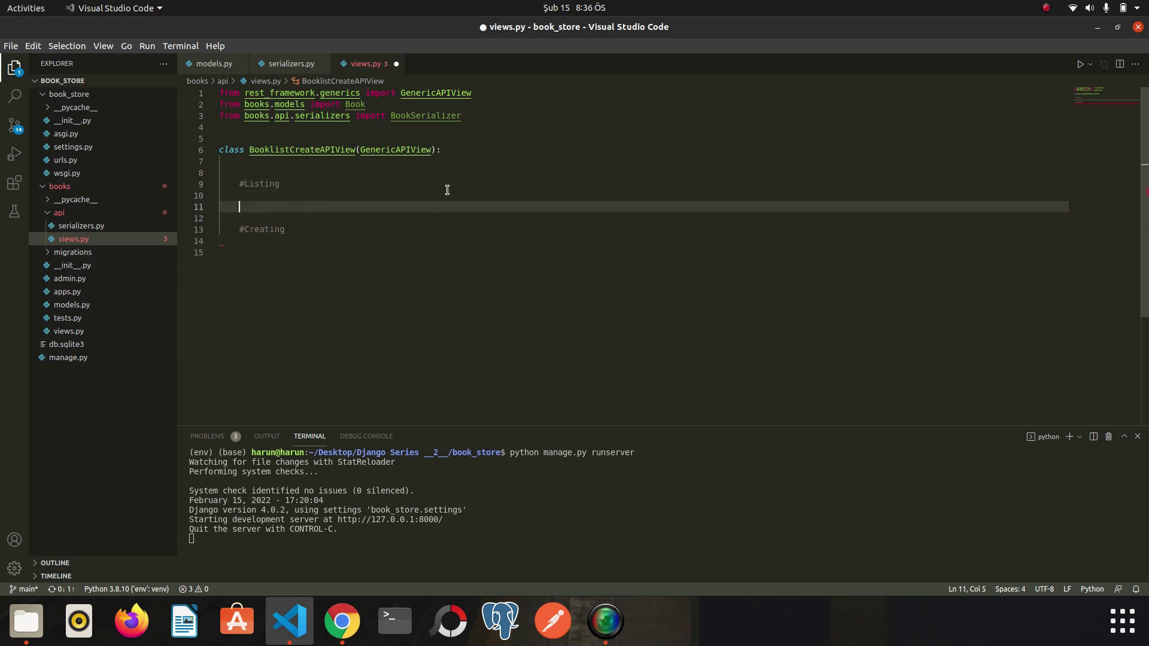
pyautogui.write('def get(self')
pyautogui.write(',request):')
pyautogui.press('Return')
pyautogui.write('pass')
pyautogui.click(338, 240)
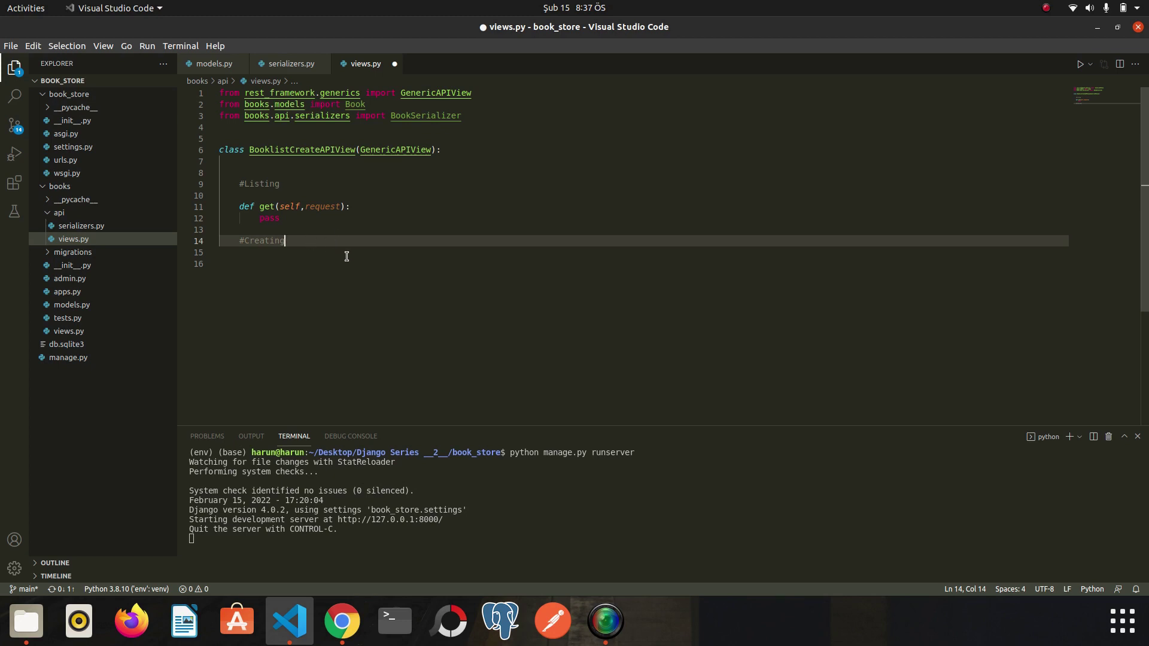
pyautogui.press('Return')
pyautogui.press('Return')
pyautogui.write('def post(self,request):')
pyautogui.press('Return')
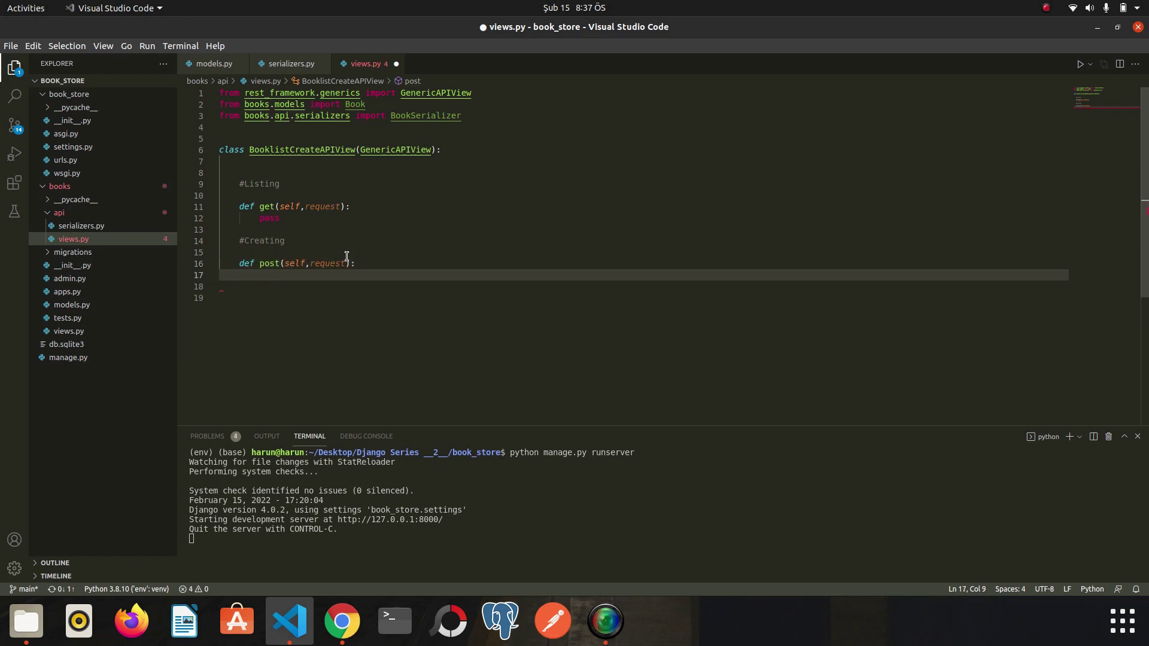
pyautogui.write('pass')
pyautogui.click(621, 269)
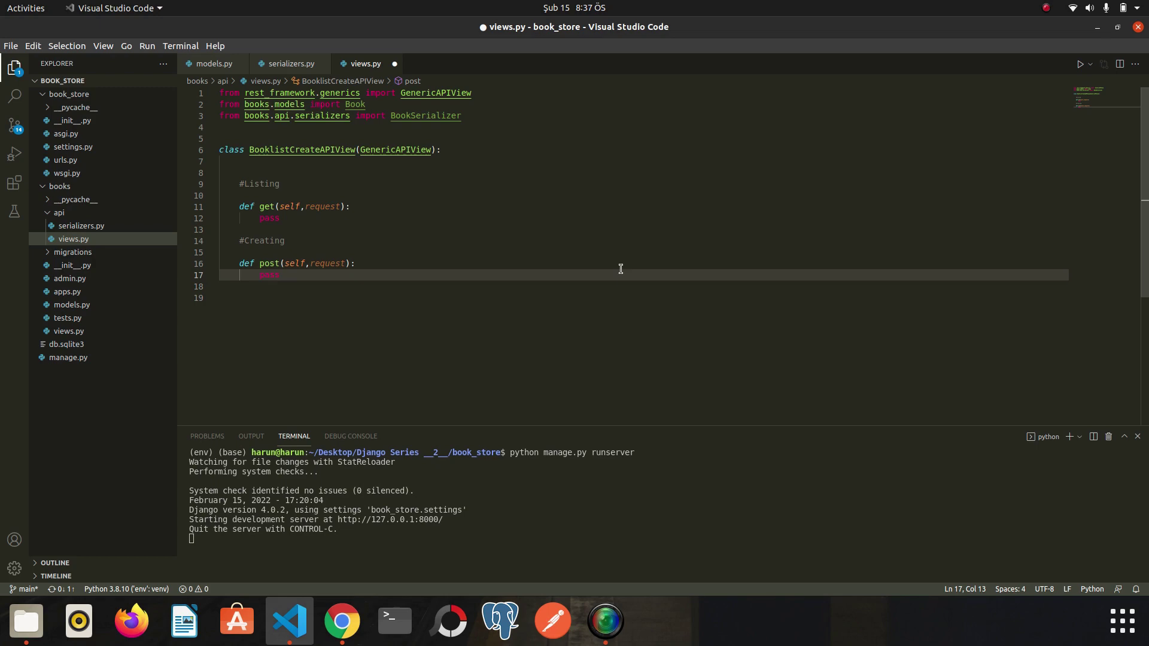
# Step: Copy GenericAPIView's queryset and serializer_class lines into BooklistCreateAPIView
pyautogui.rightClick(454, 92)
pyautogui.click(490, 98)
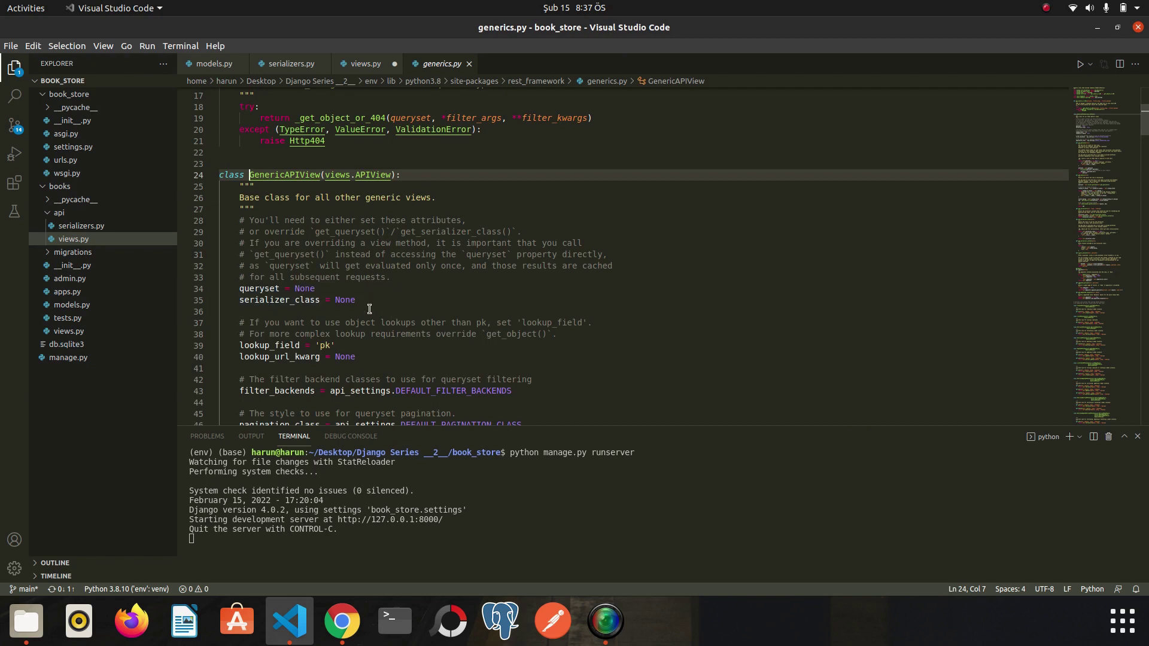
pyautogui.moveTo(355, 300); pyautogui.dragTo(220, 288)
pyautogui.hotkey('ctrl', 'c')
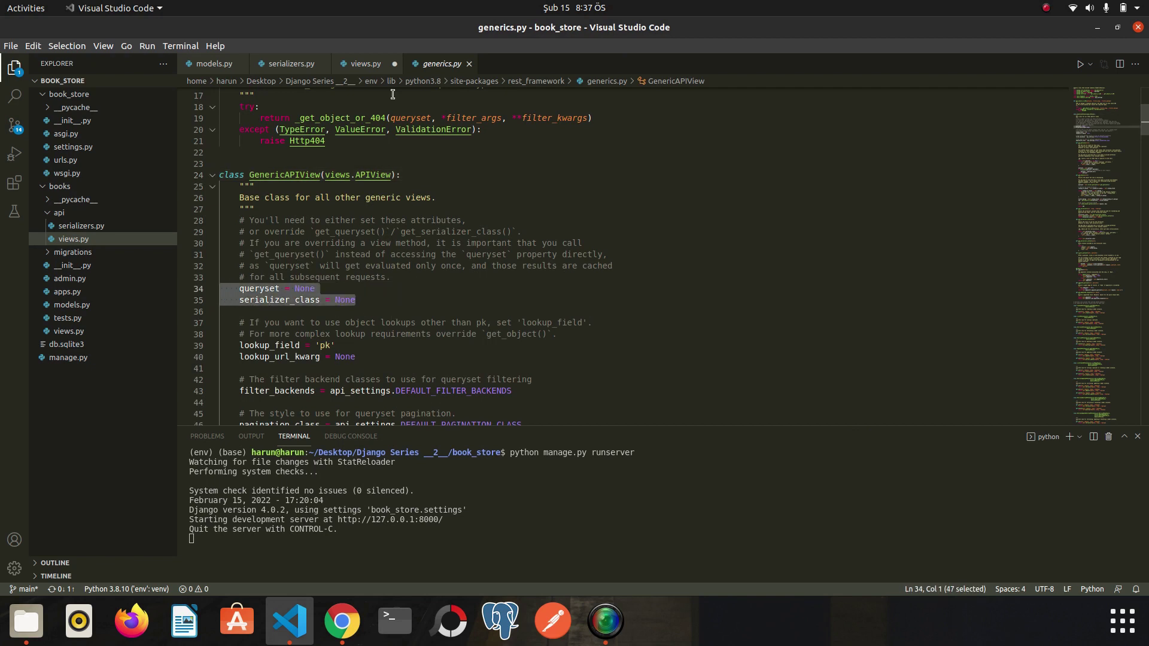
pyautogui.click(363, 63)
pyautogui.click(511, 145)
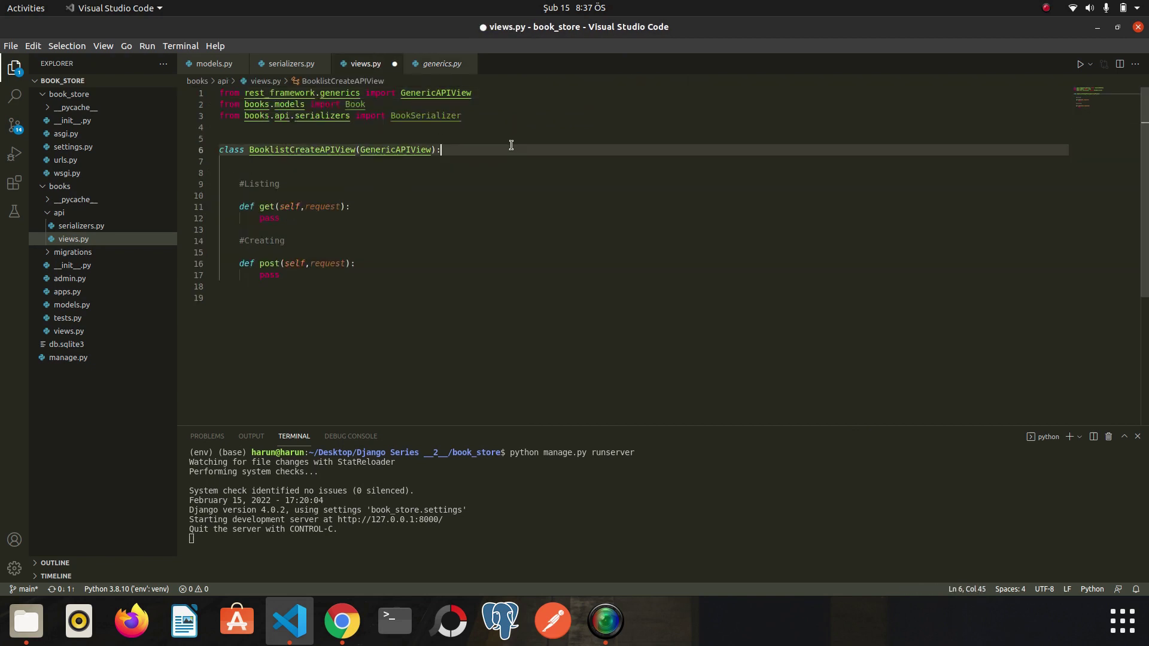
pyautogui.press('Return')
pyautogui.press('Return')
pyautogui.hotkey('ctrl', 'v')
pyautogui.press('Up')
pyautogui.press('BackSpace')
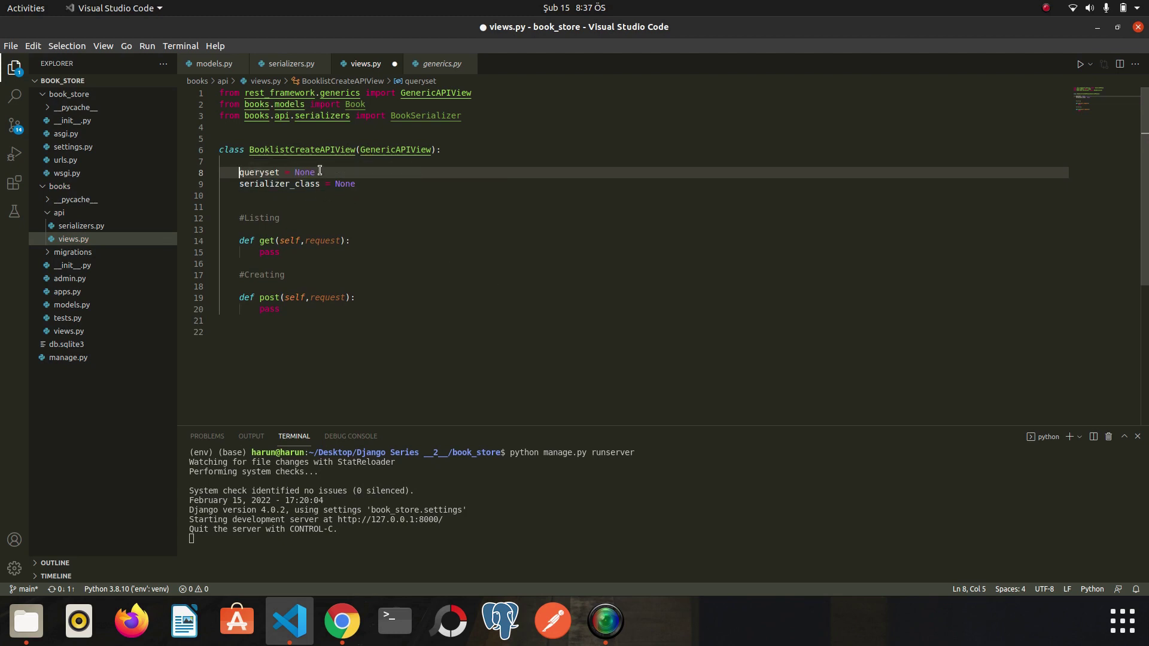
# Step: Set queryset to Book.objects.all() and serializer_class to BookSerializer
pyautogui.click(387, 150)
pyautogui.doubleClick(302, 173)
pyautogui.write('Book')
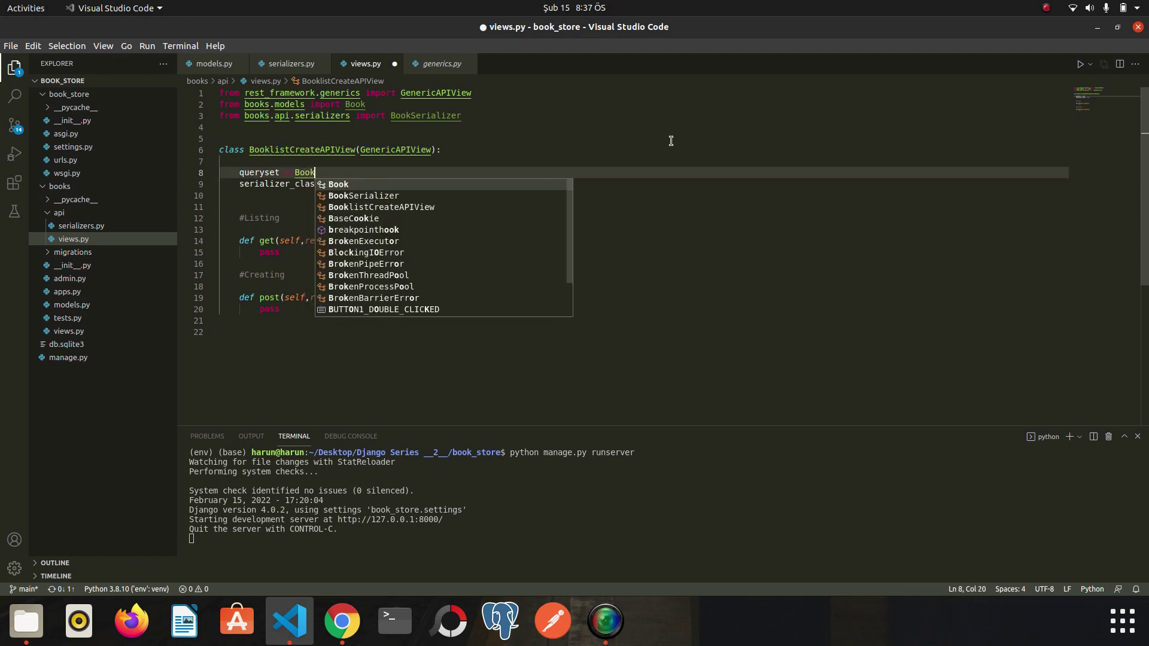
pyautogui.write('.objects.all()')
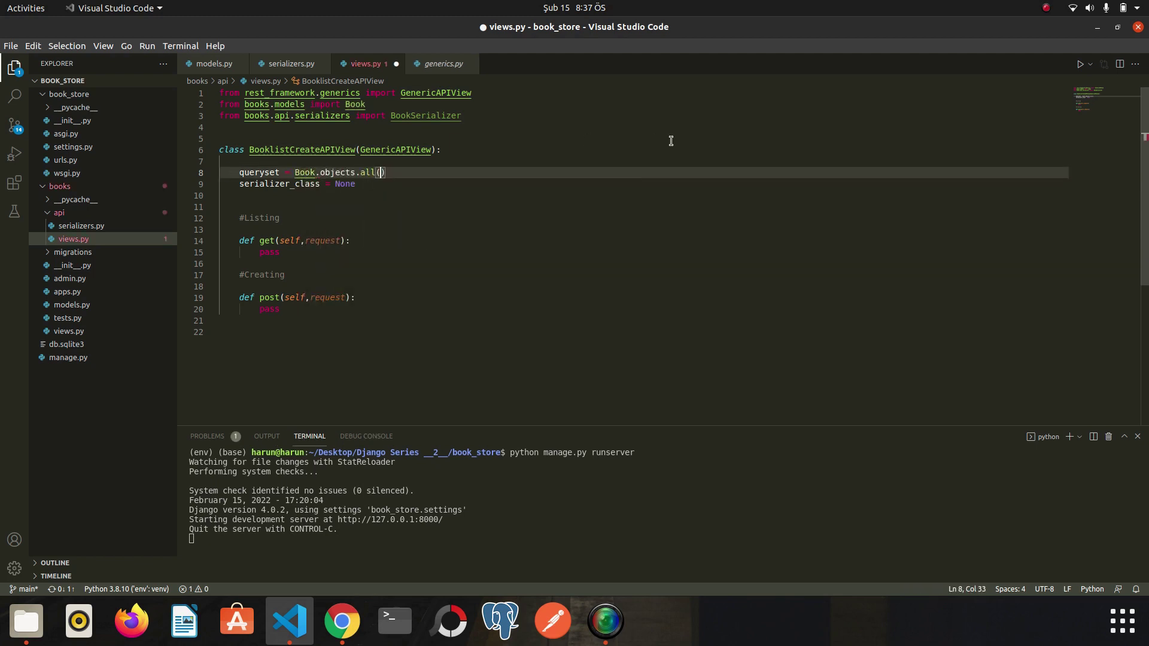
pyautogui.click(350, 263)
pyautogui.doubleClick(345, 183)
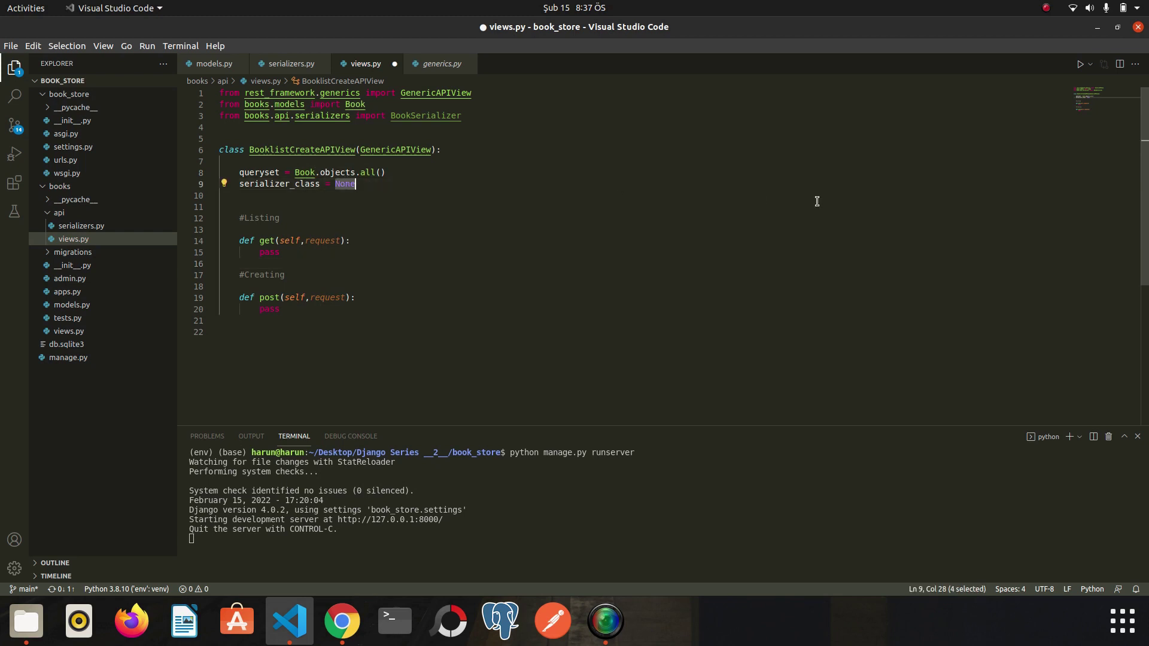
pyautogui.write('Boo')
pyautogui.press('Down')
pyautogui.press('Down')
pyautogui.press('Return')
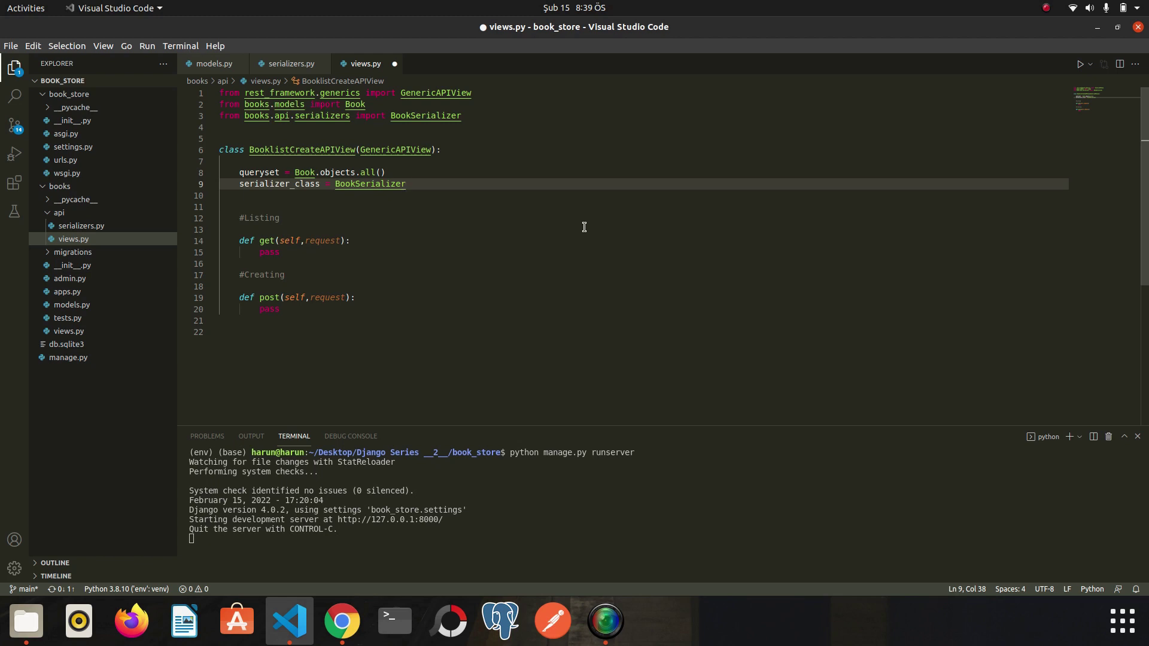
# Step: Import ListModelMixin and CreateModelMixin from rest_framework.mixins
pyautogui.click(514, 118)
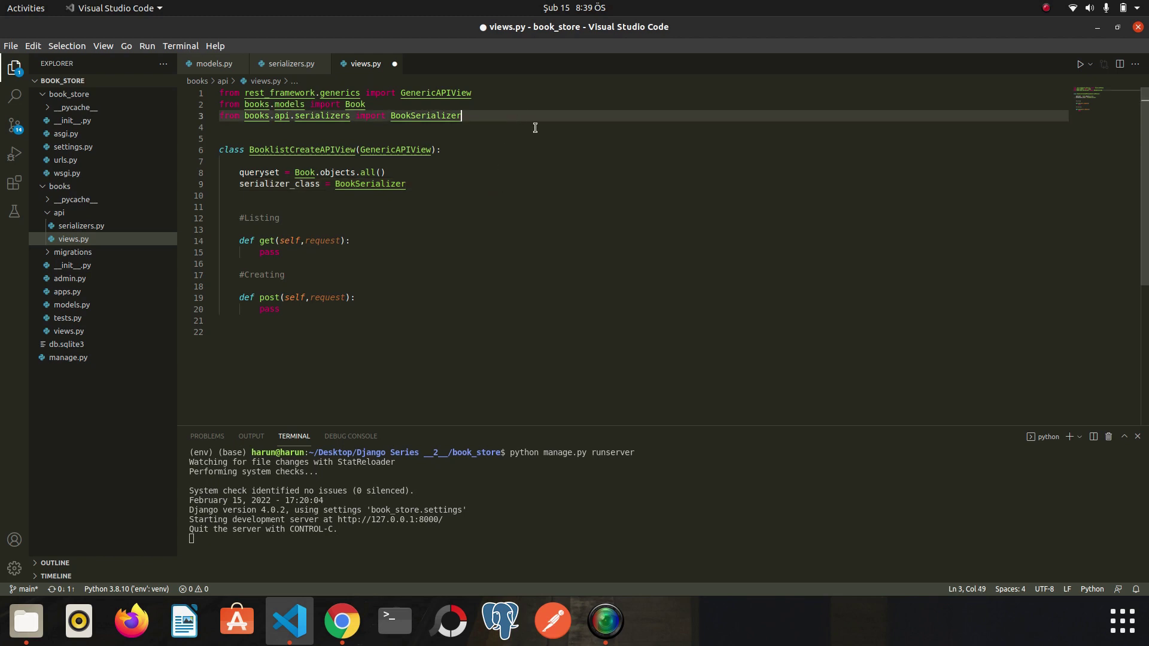
pyautogui.press('Return')
pyautogui.write('from ')
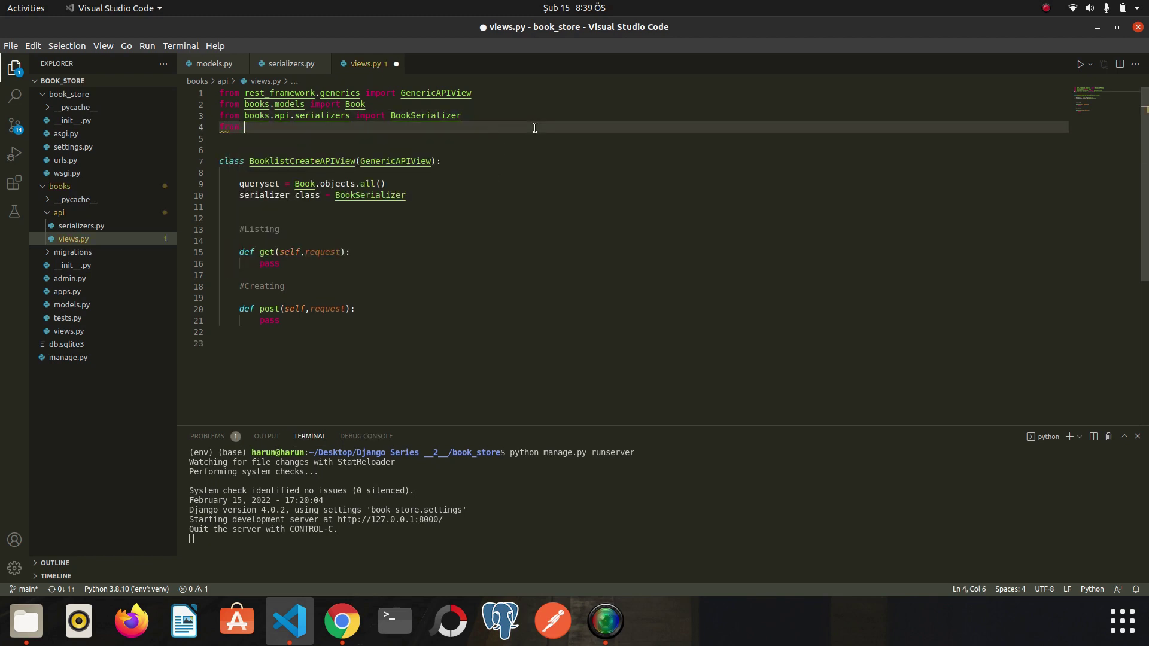
pyautogui.write('rest_framework.mixins import L')
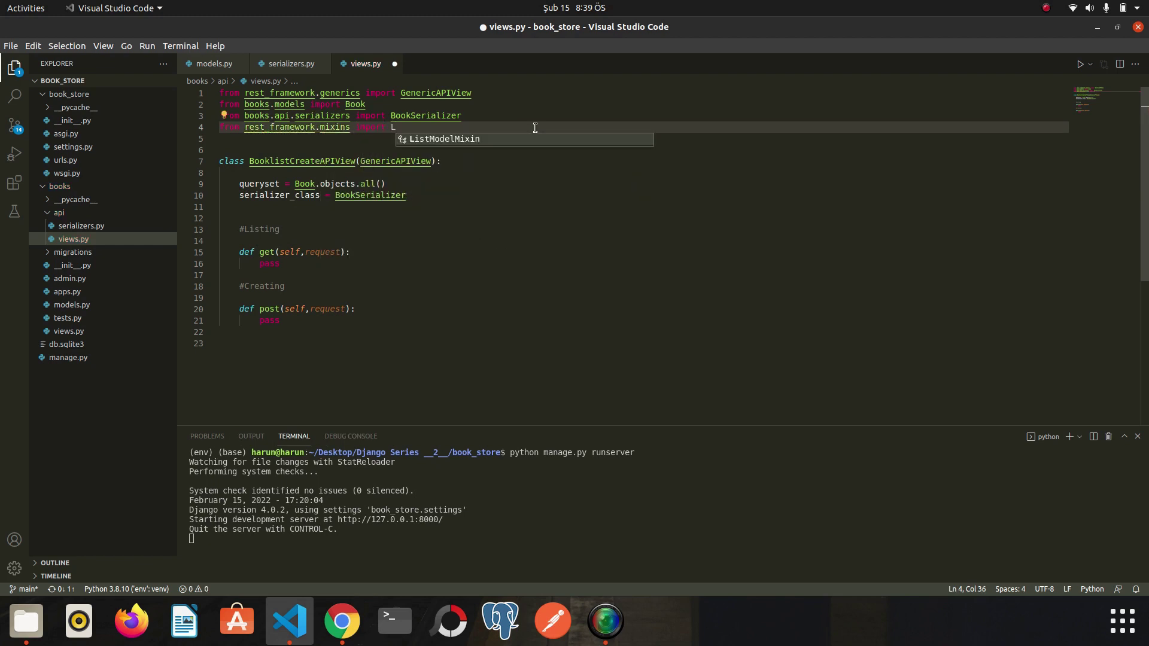
pyautogui.press('Tab')
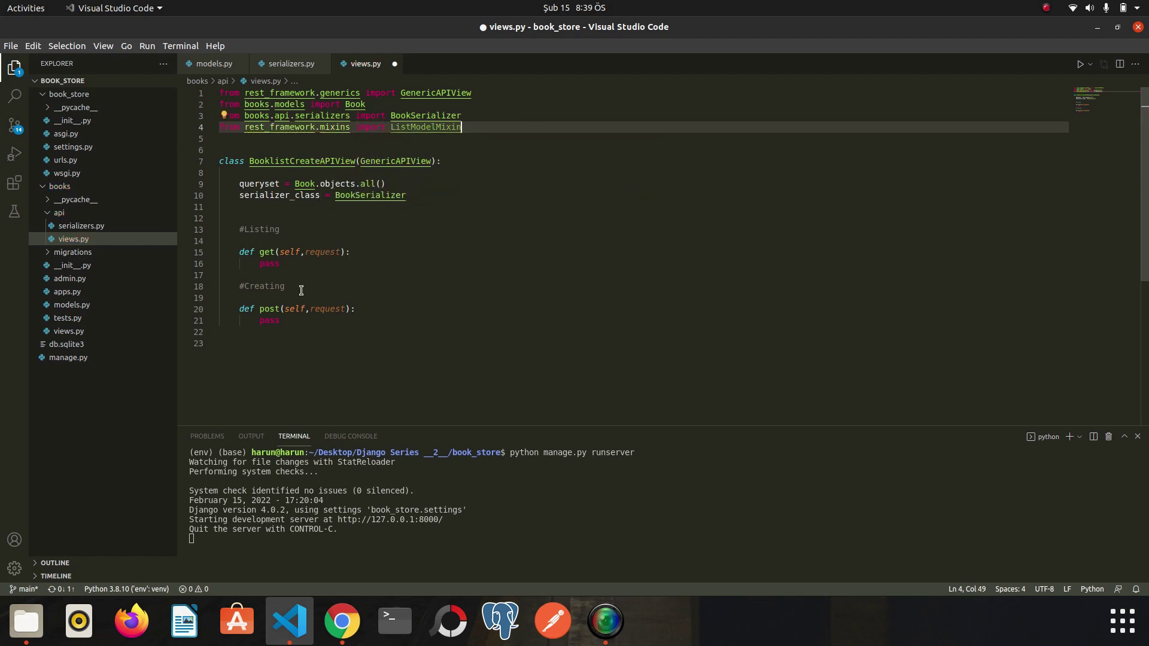
pyautogui.moveTo(296, 270); pyautogui.dragTo(212, 217)
pyautogui.click(492, 129)
pyautogui.write(',CreateModelMixin')
pyautogui.press('Tab')
# Step: Add ListModelMixin and CreateModelMixin to BooklistCreateAPIView's base classes
pyautogui.moveTo(280, 321); pyautogui.dragTo(219, 286)
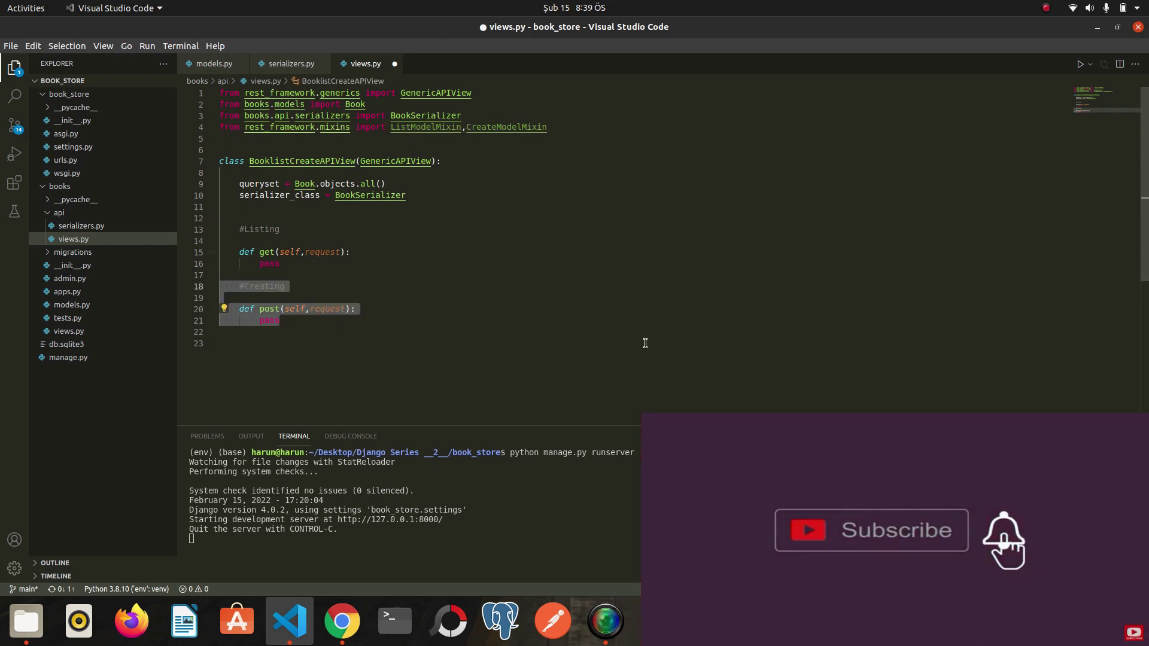
pyautogui.moveTo(425, 127)
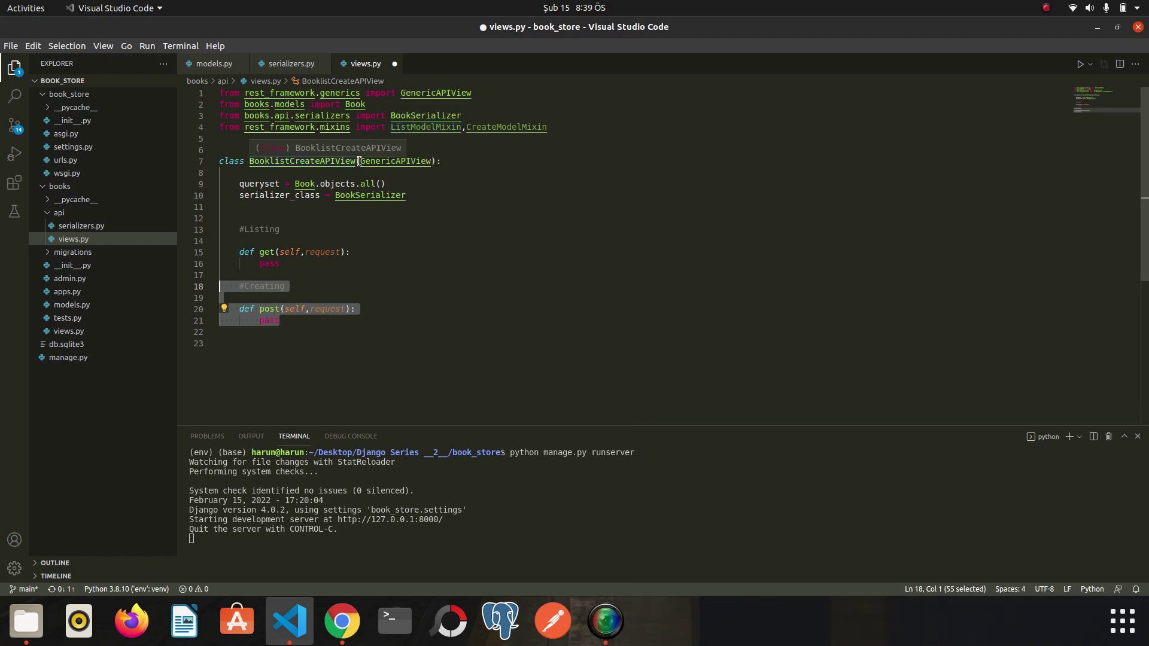
pyautogui.click(361, 161)
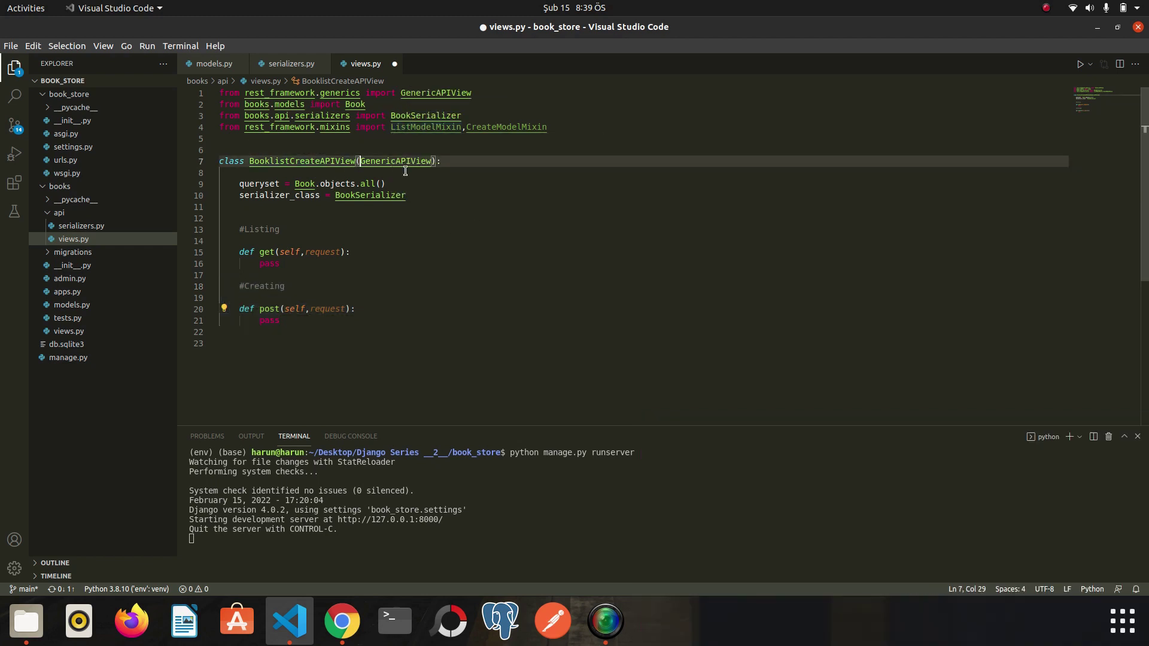
pyautogui.write('L,')
pyautogui.write('Li')
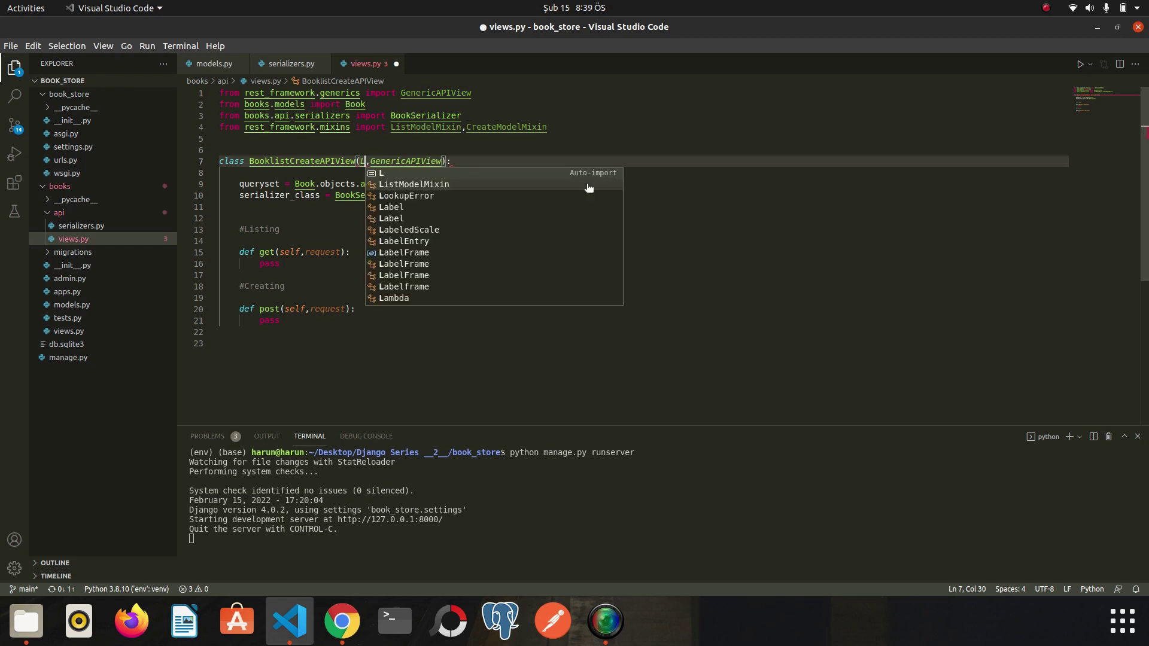
pyautogui.write('st')
pyautogui.press('Down')
pyautogui.press('Return')
pyautogui.write(',Cre')
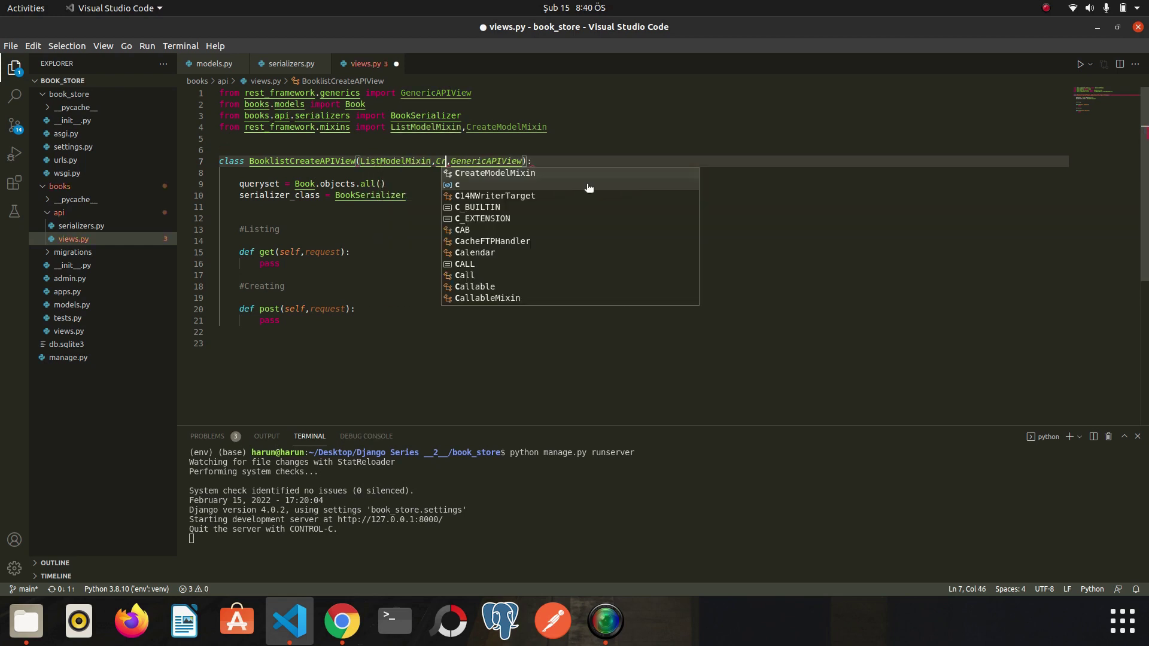
pyautogui.press('Return')
pyautogui.click(517, 220)
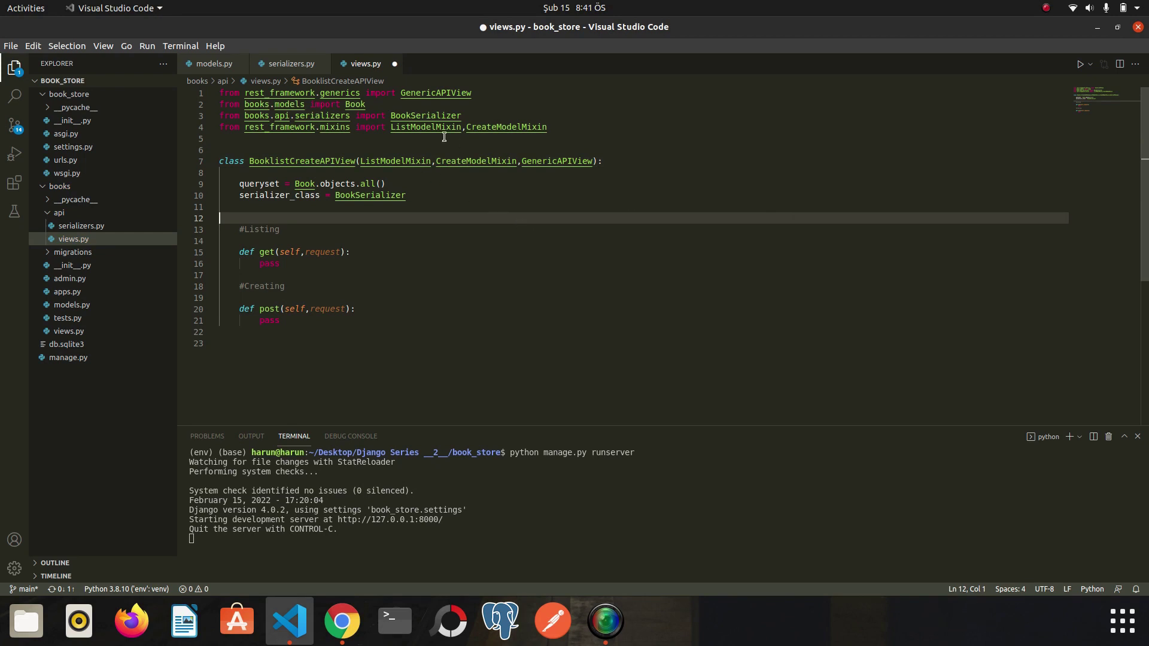
# Step: Open ListModelMixin in mixins.py and study the list method's queryset and serializer lines
pyautogui.rightClick(422, 125)
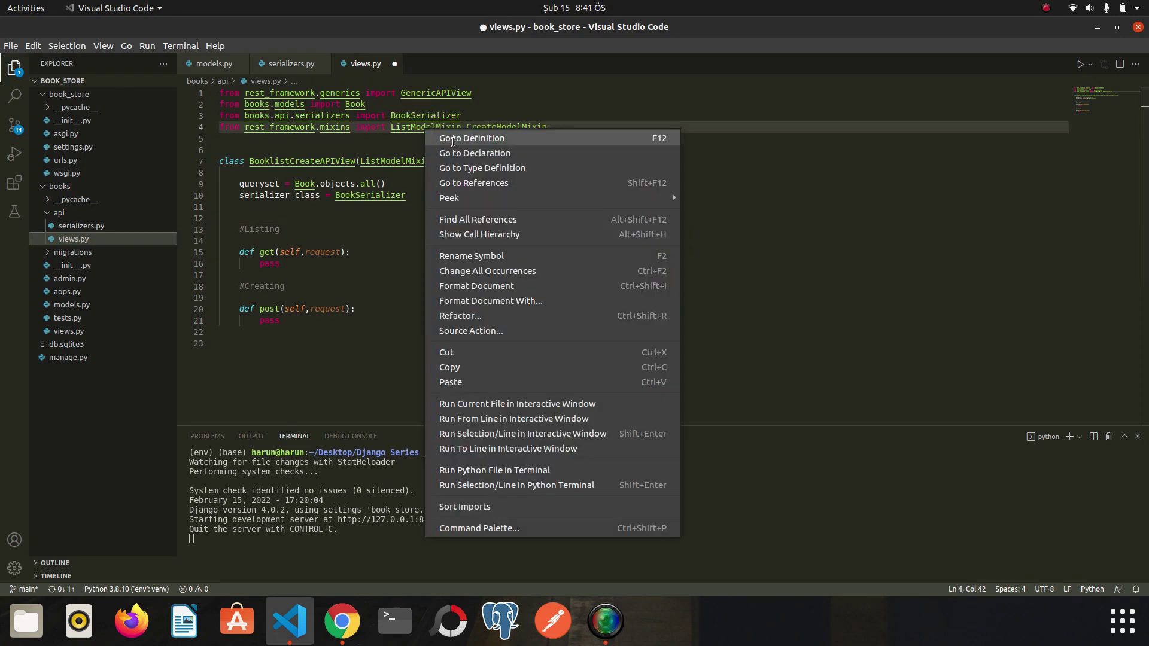
pyautogui.click(454, 144)
pyautogui.scroll(-2, 554, 264)
pyautogui.scroll(-1, 554, 265)
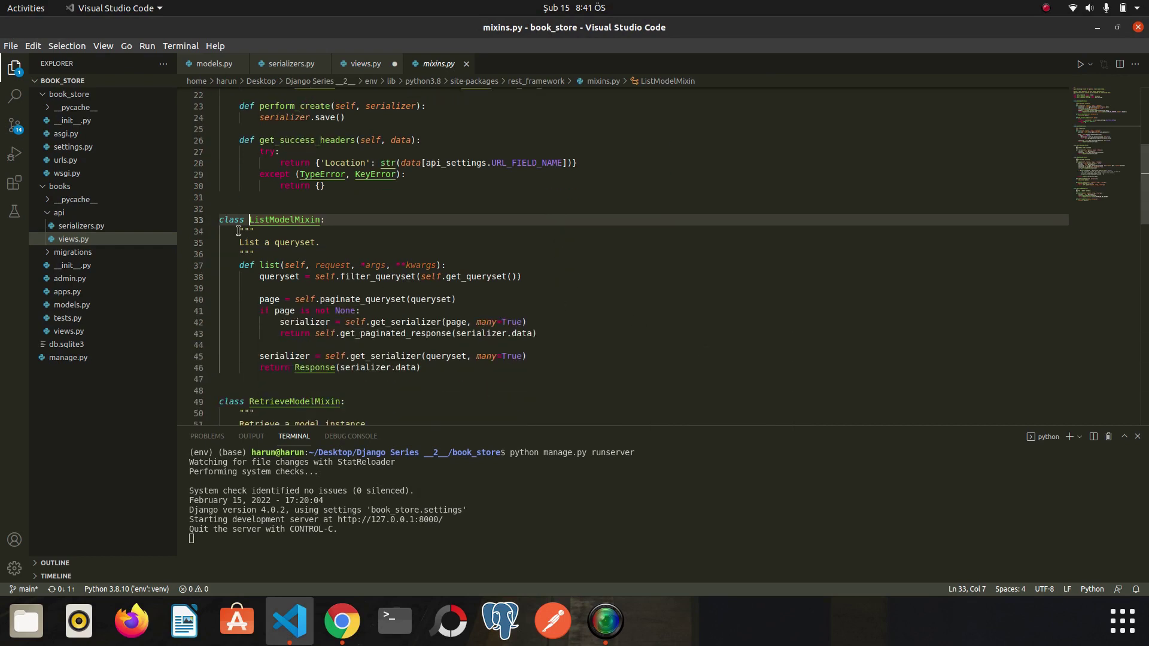
pyautogui.moveTo(230, 267); pyautogui.dragTo(446, 266)
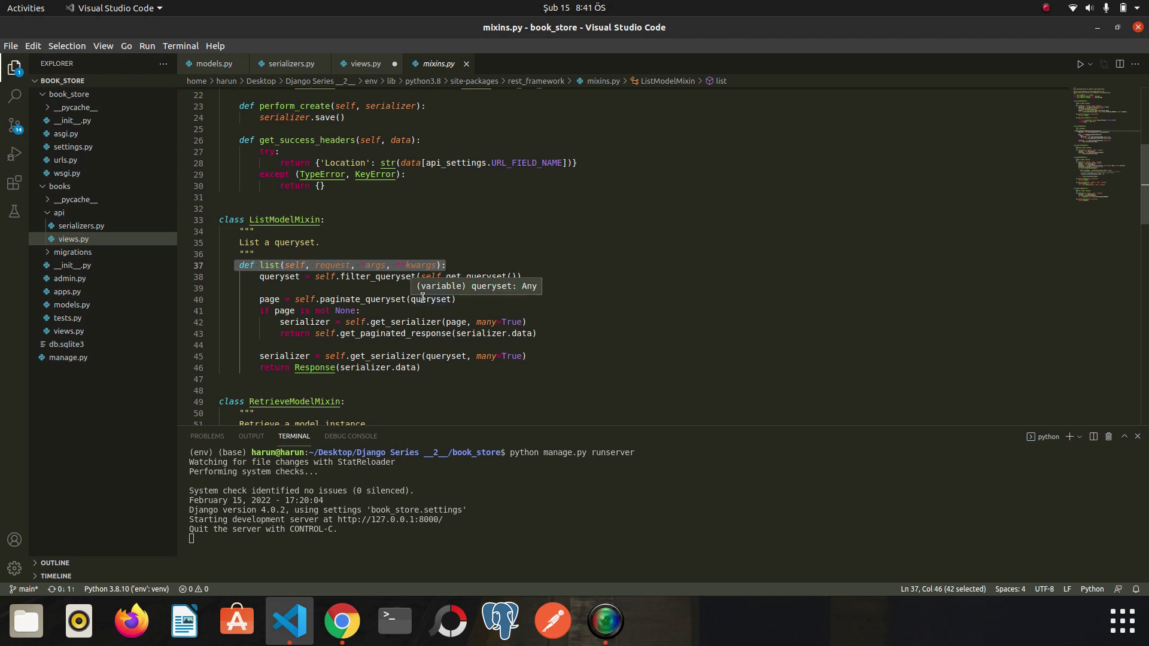
pyautogui.click(257, 276)
pyautogui.moveTo(257, 277); pyautogui.dragTo(523, 276)
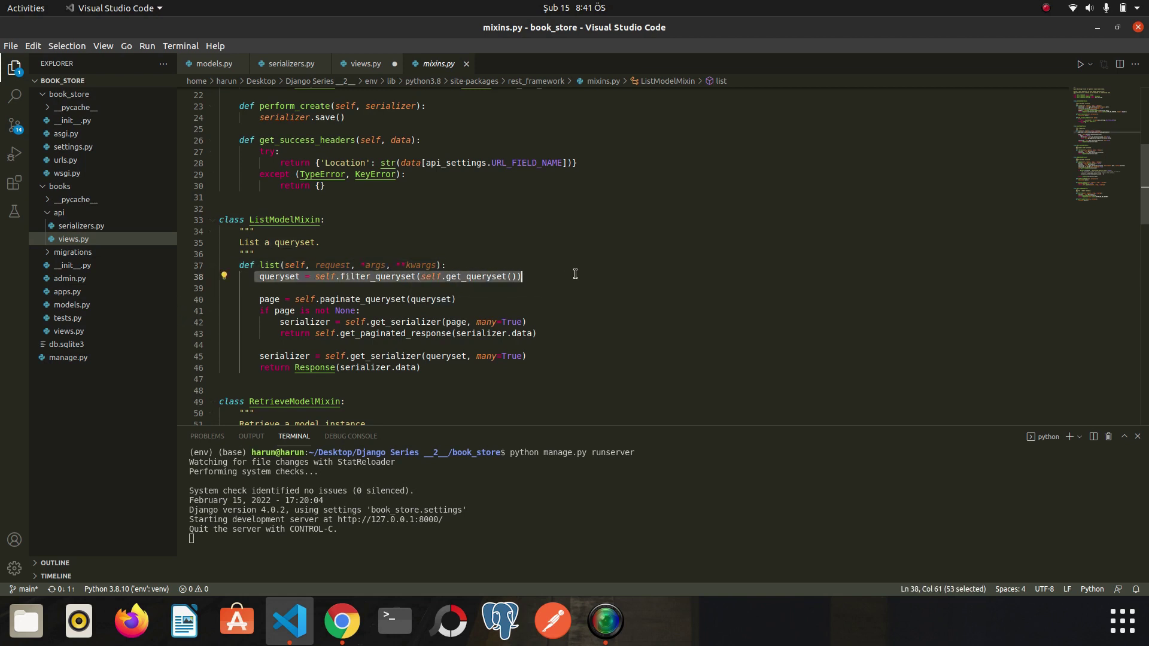
pyautogui.moveTo(279, 321); pyautogui.dragTo(528, 322)
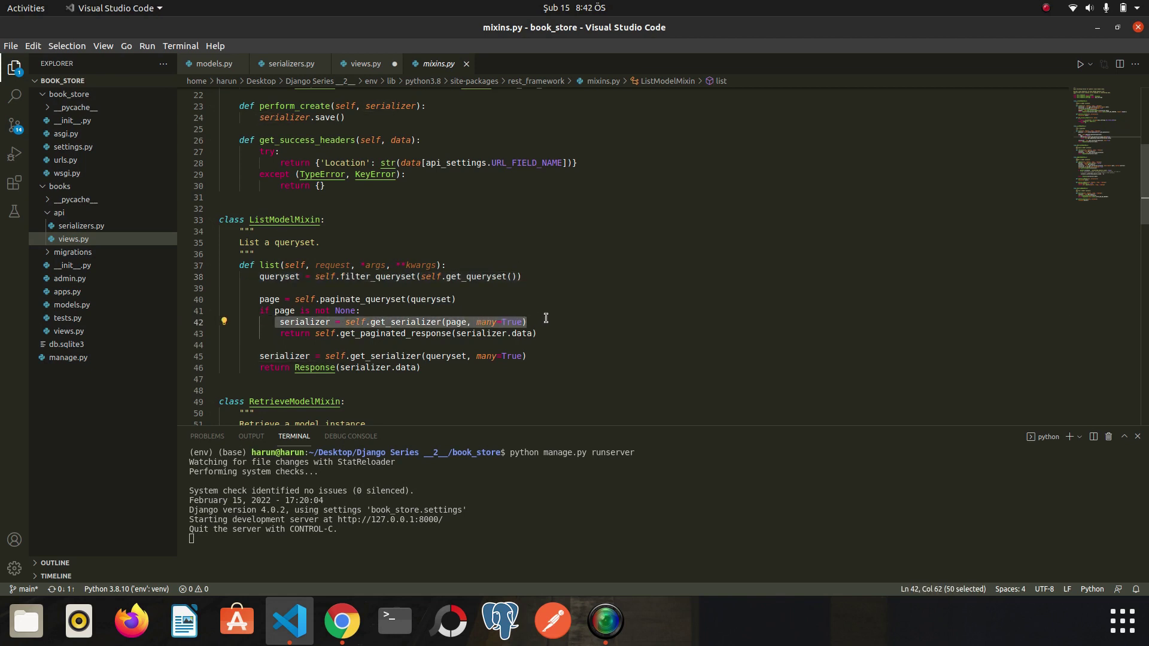
pyautogui.doubleClick(271, 276)
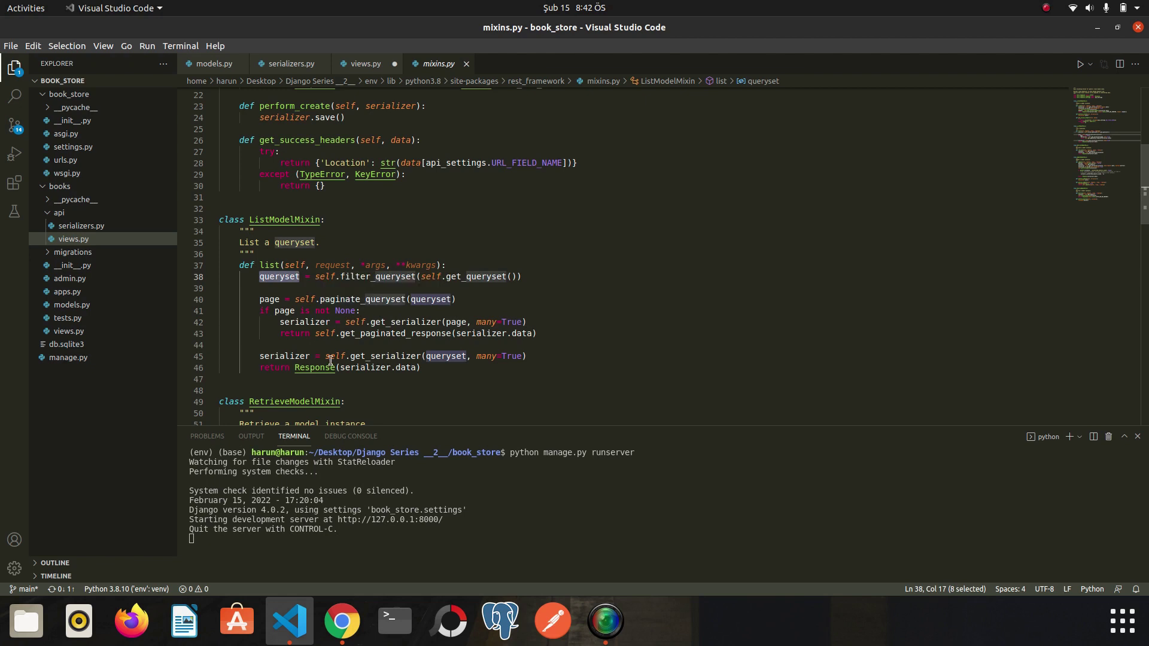
pyautogui.doubleClick(306, 322)
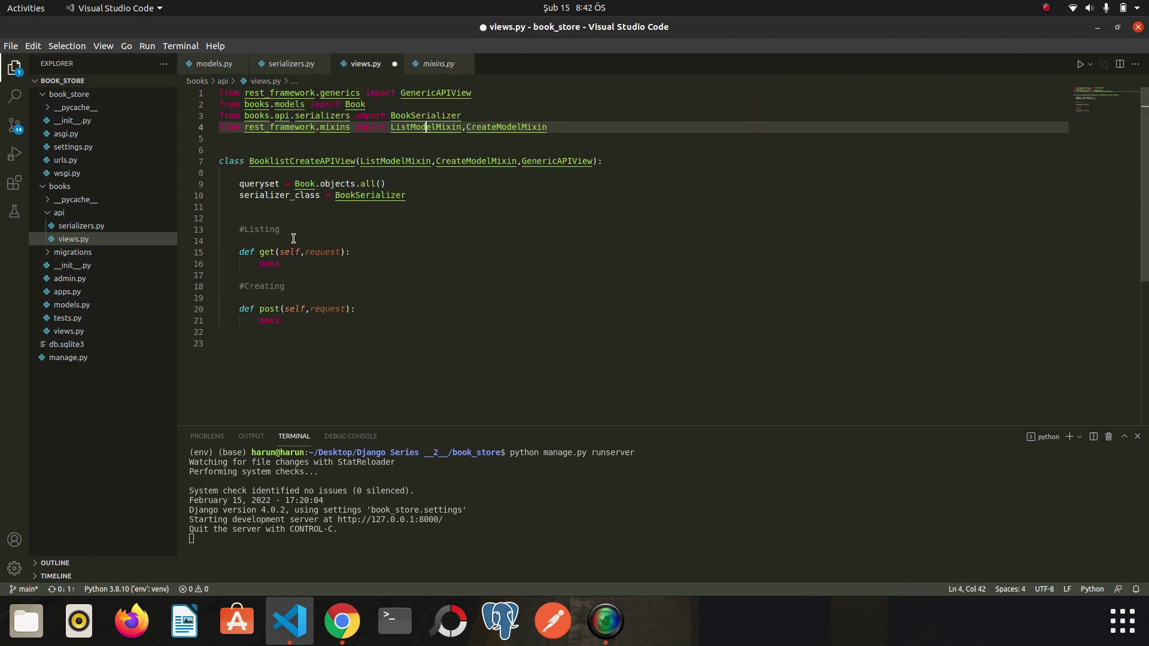
pyautogui.moveTo(391, 206); pyautogui.dragTo(209, 186)
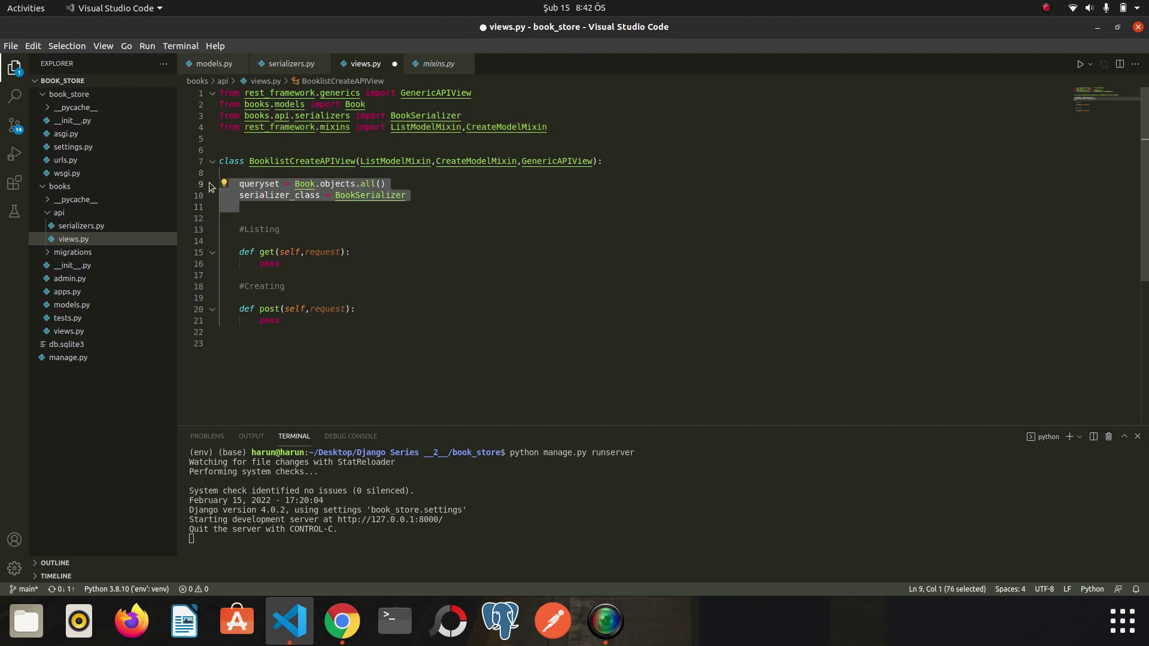
# Step: Replace get's pass with self.list(), checking the list method's pagination and signature
pyautogui.click(439, 63)
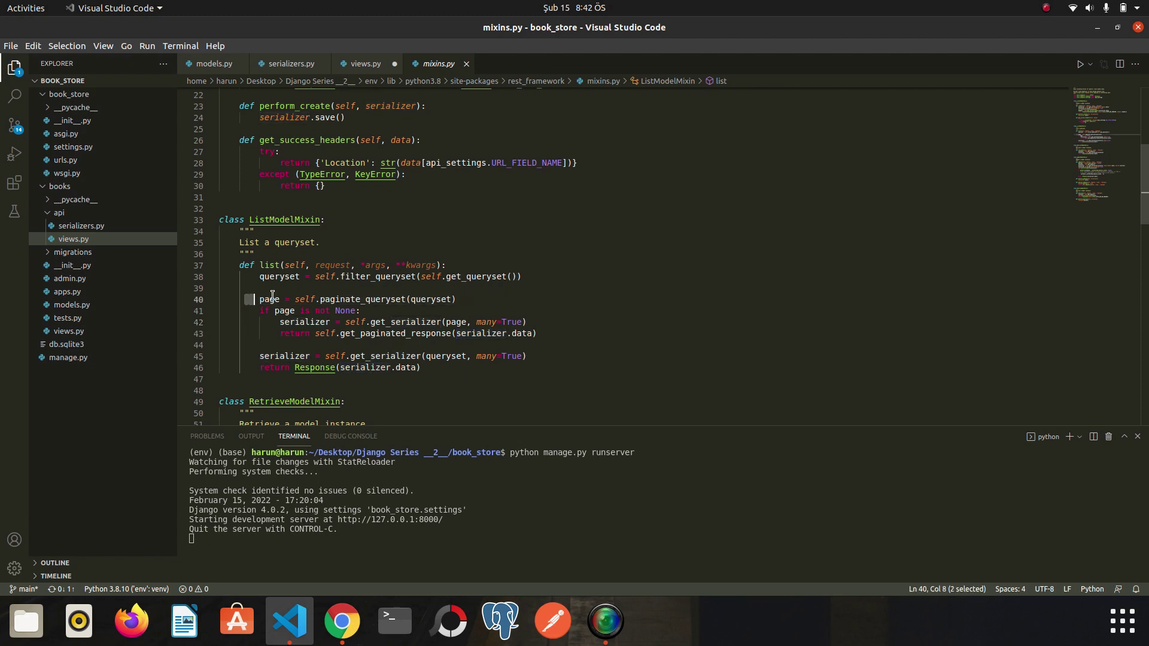
pyautogui.moveTo(241, 299); pyautogui.dragTo(479, 299)
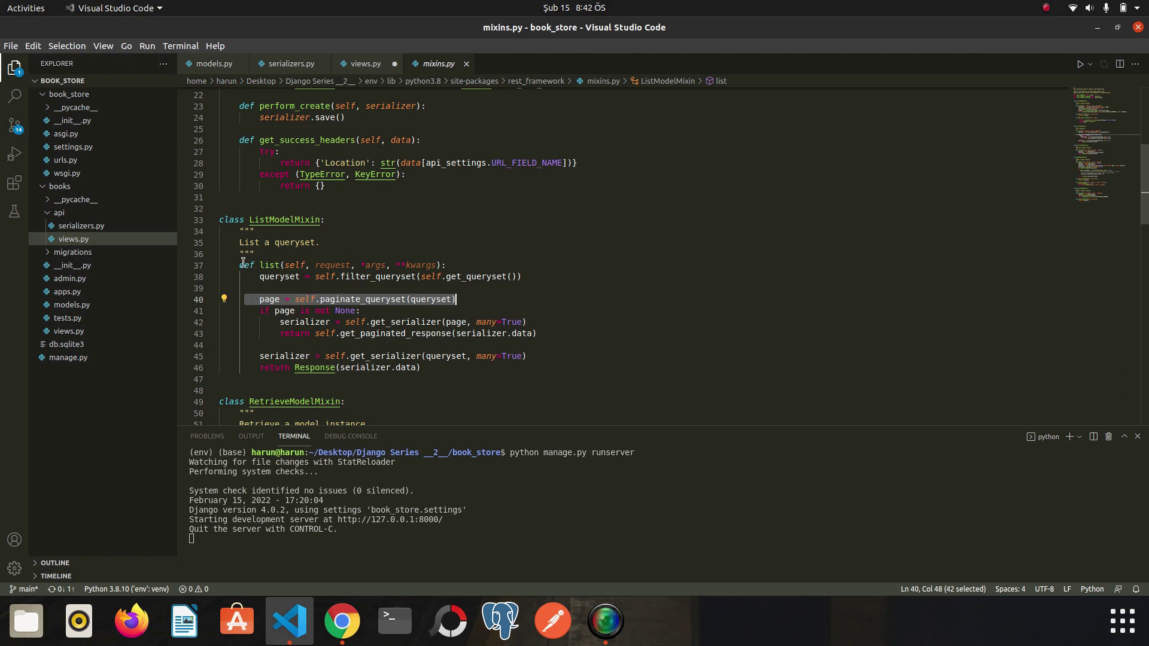
pyautogui.moveTo(239, 264); pyautogui.dragTo(446, 265)
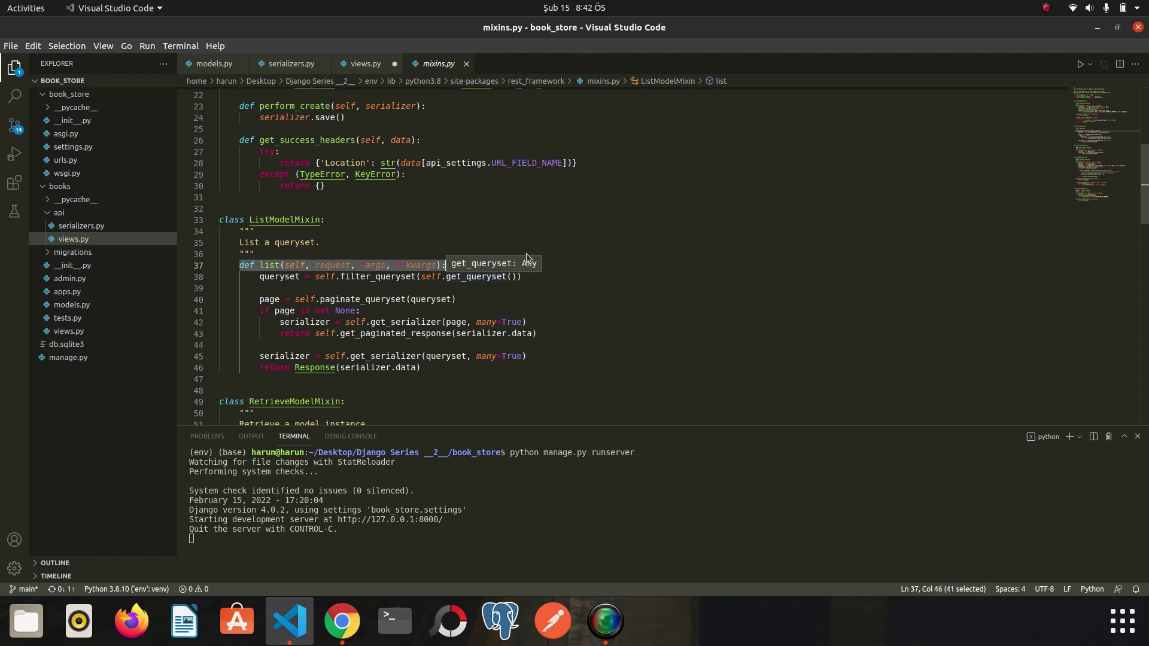
pyautogui.click(366, 64)
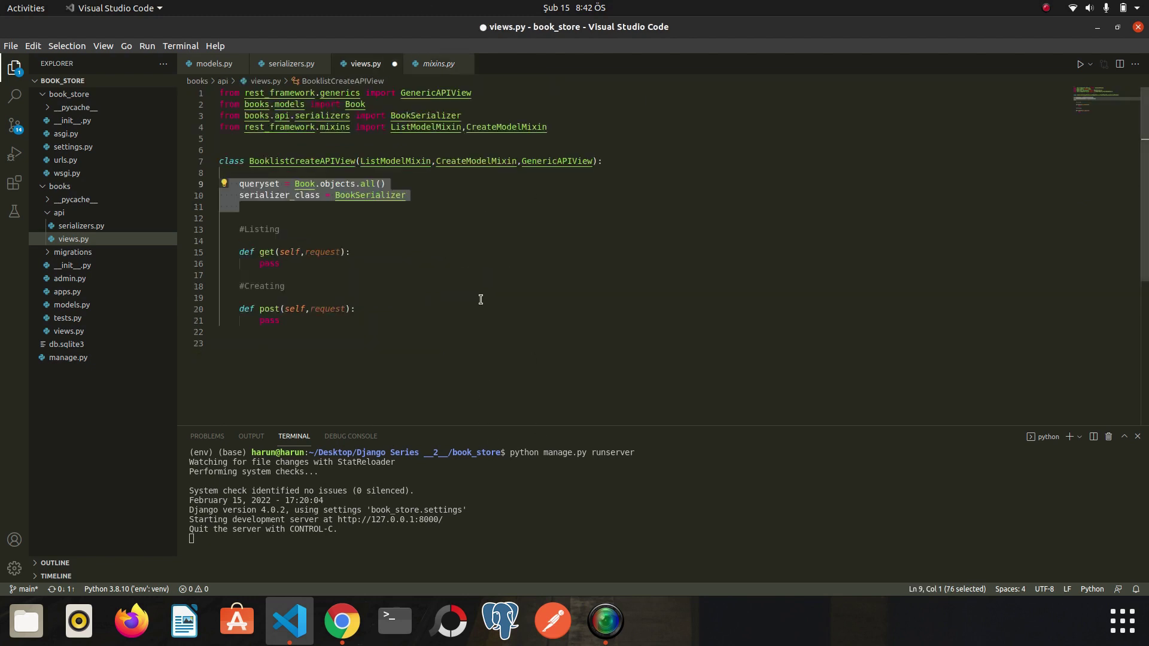
pyautogui.doubleClick(268, 265)
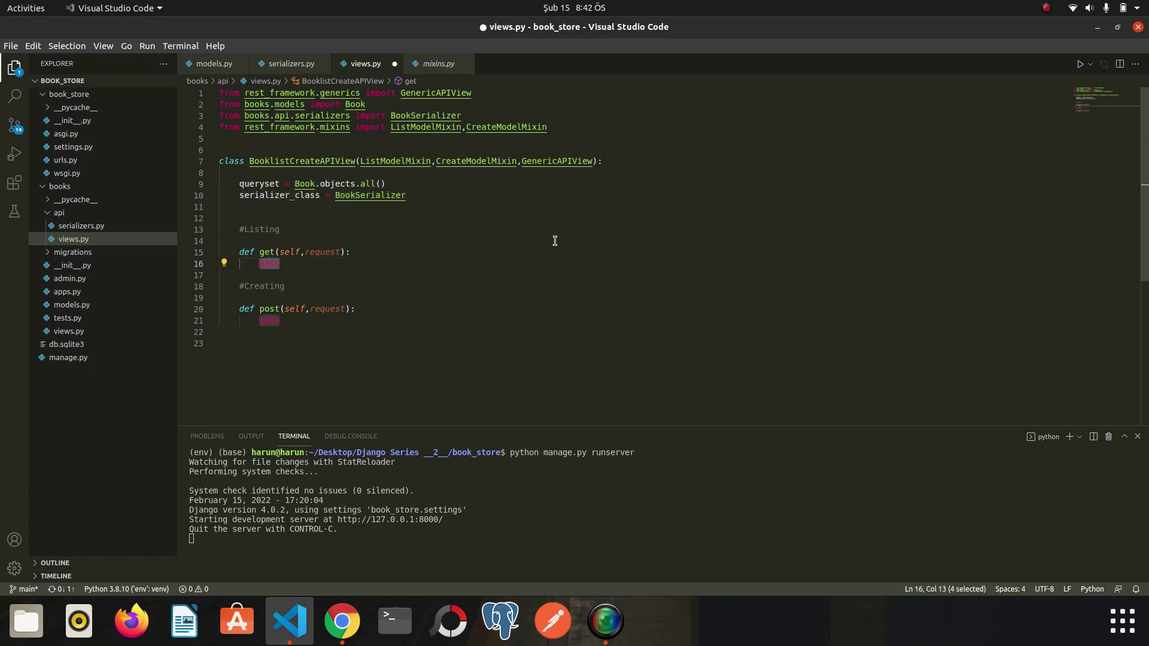
pyautogui.click(439, 64)
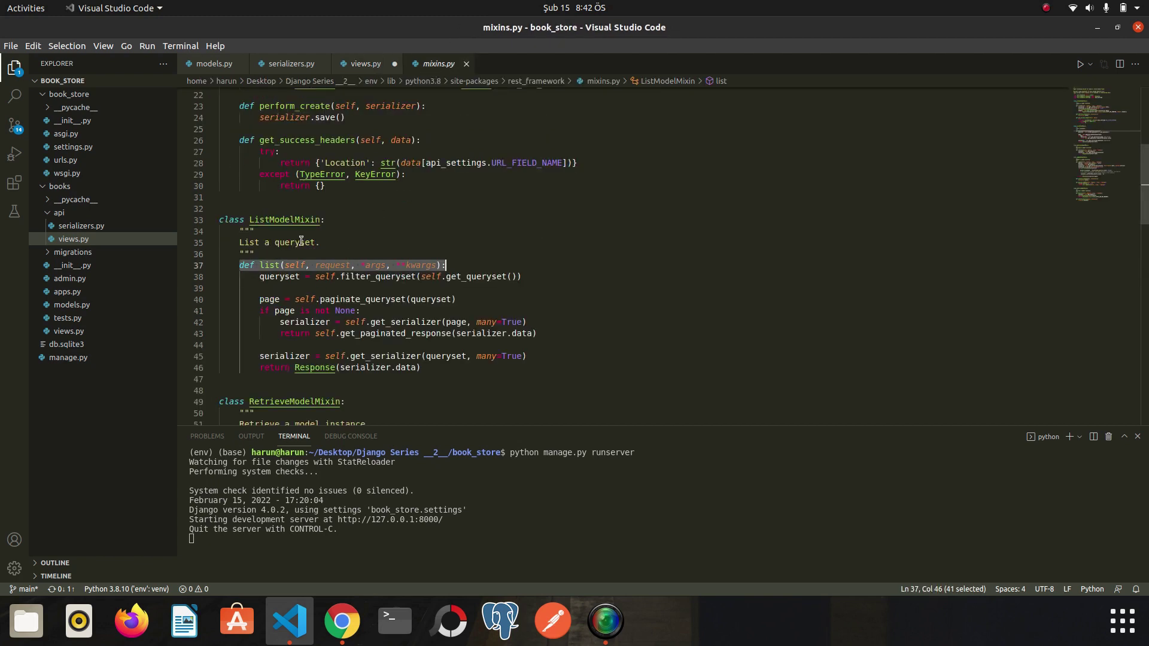
pyautogui.click(270, 276)
pyautogui.doubleClick(269, 266)
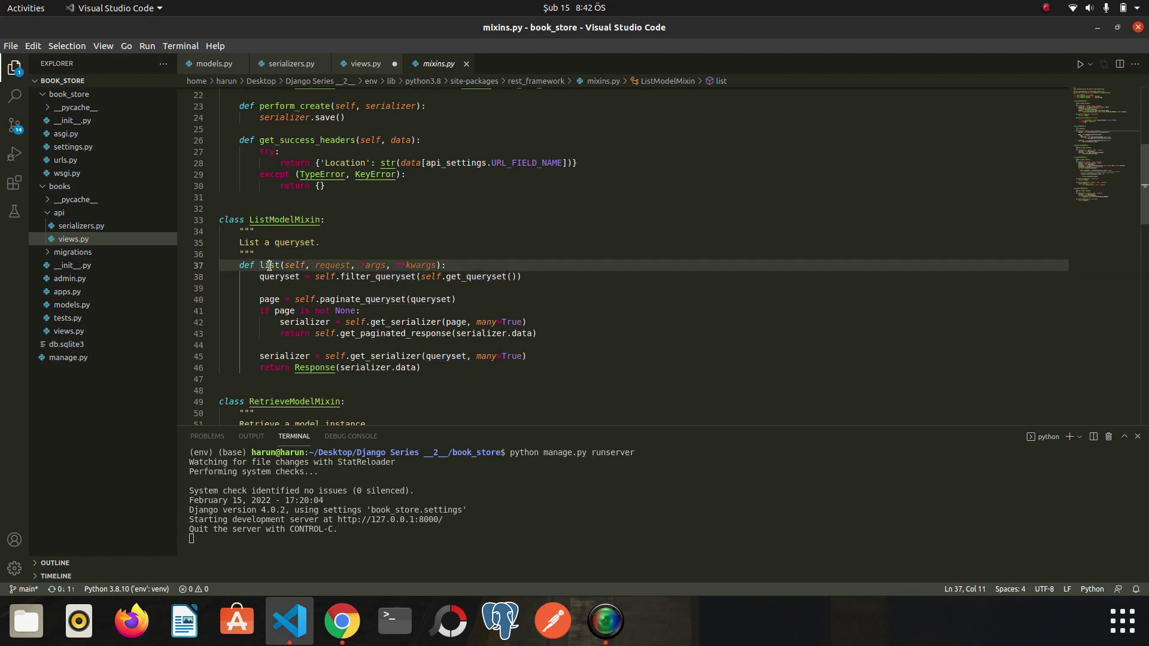
# Step: Copy request, *args, **kwargs from ListModelMixin.list's signature
pyautogui.click(364, 63)
pyautogui.write('self.list(')
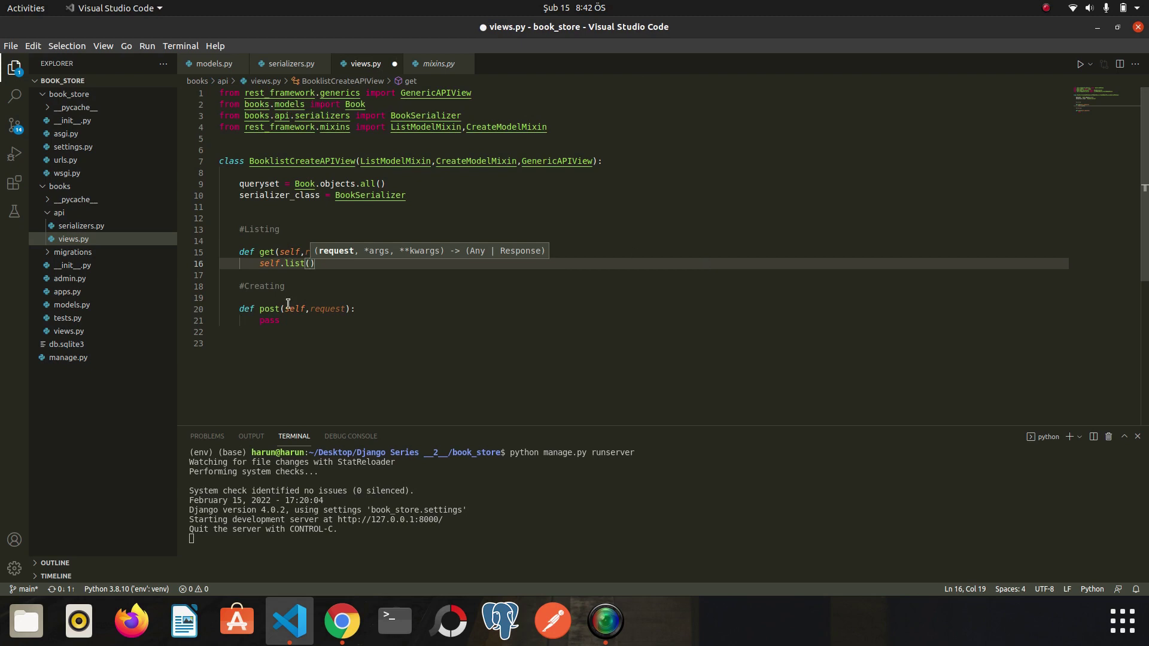
pyautogui.click(434, 64)
pyautogui.doubleClick(333, 265)
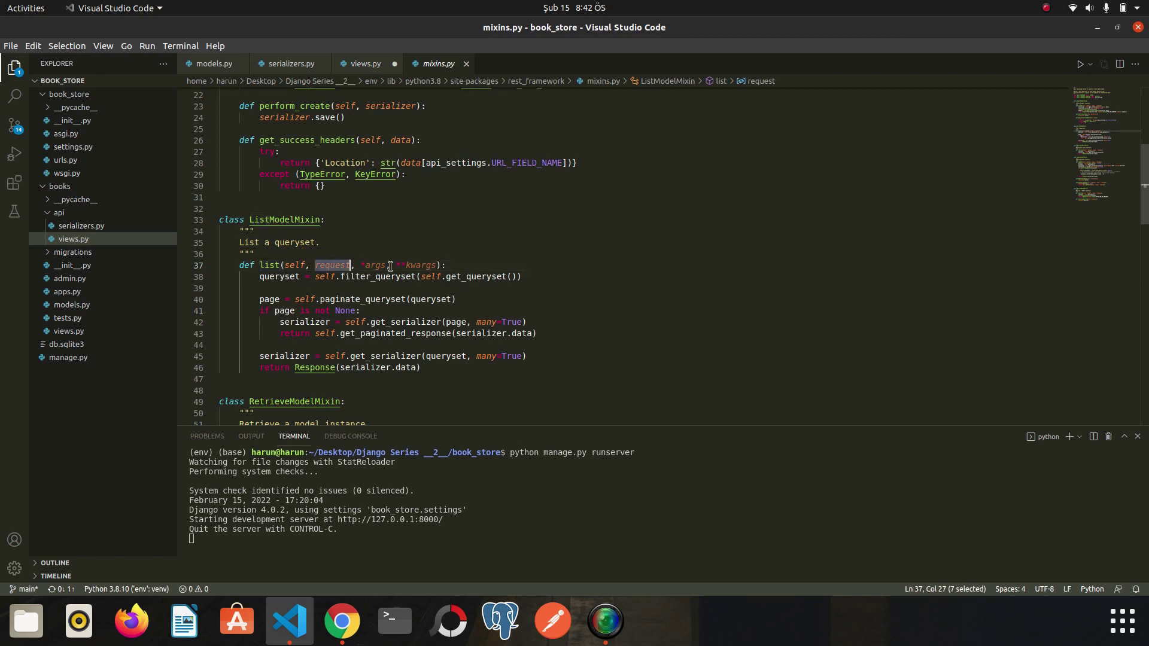
pyautogui.click(374, 266)
pyautogui.doubleClick(424, 265)
pyautogui.click(413, 231)
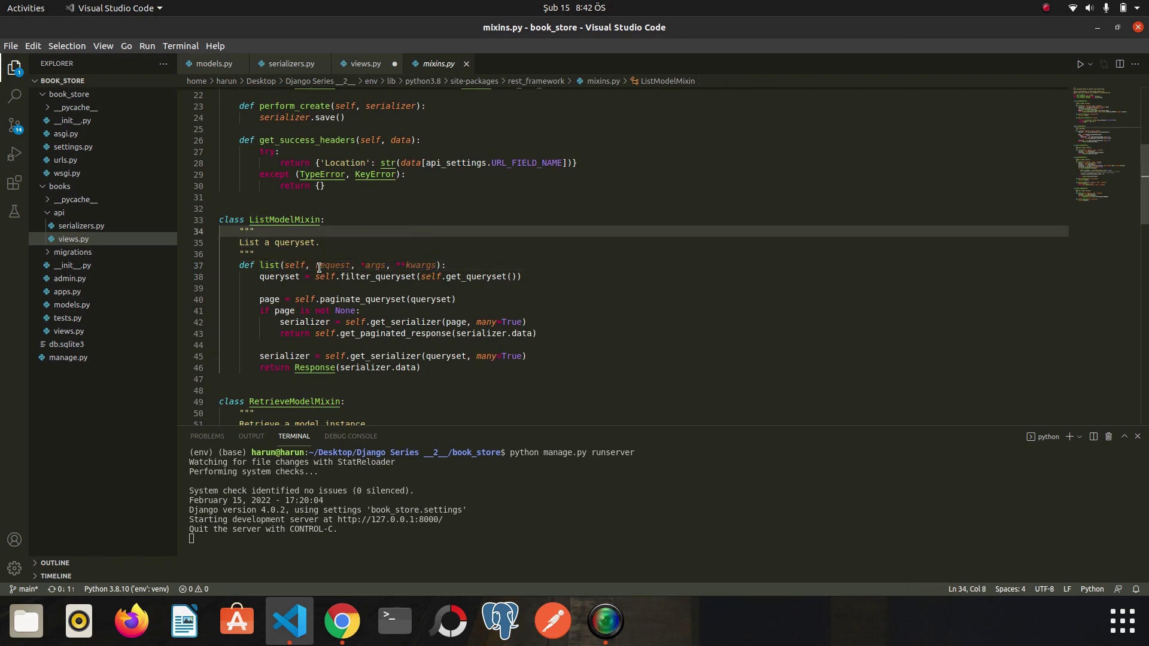
pyautogui.moveTo(315, 265); pyautogui.dragTo(436, 266)
pyautogui.hotkey('ctrl', 'c')
# Step: Pass *args, **kwargs to self.list, add them to get's signature, and save
pyautogui.click(365, 64)
pyautogui.hotkey('ctrl', 'v')
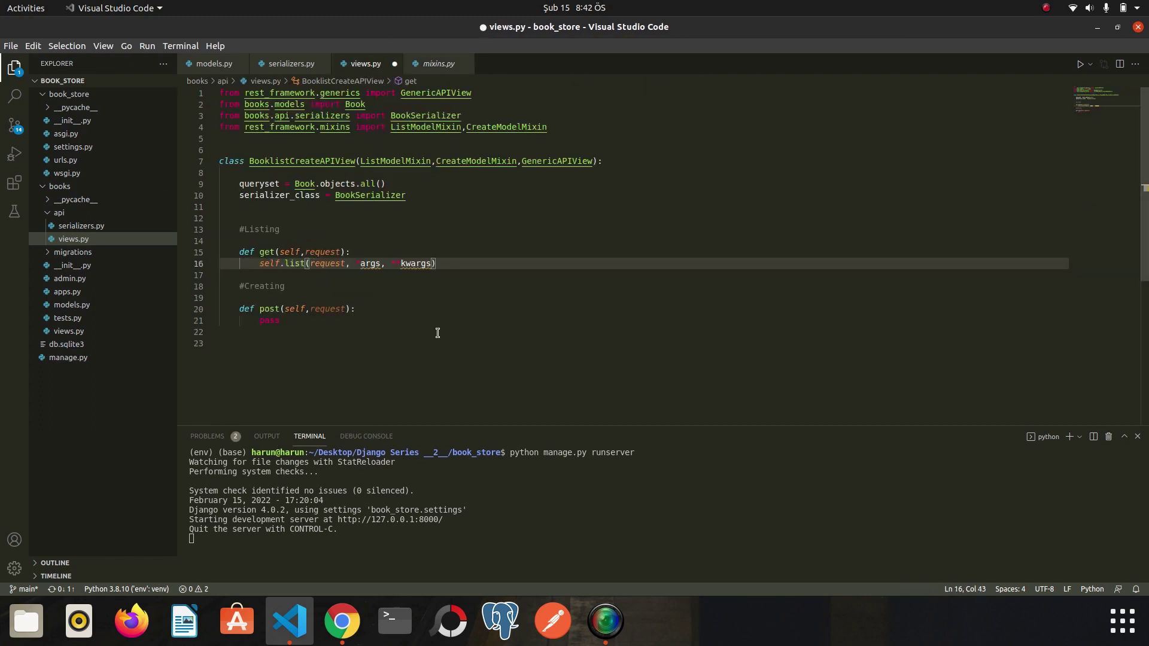
pyautogui.moveTo(357, 263); pyautogui.dragTo(433, 262)
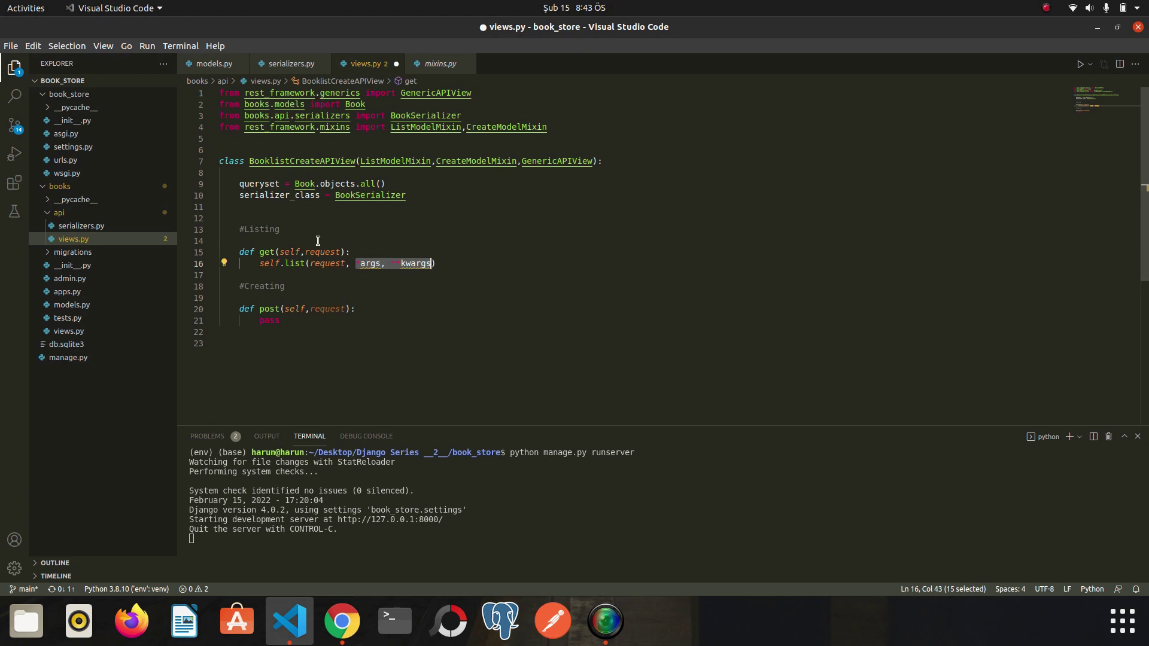
pyautogui.click(341, 252)
pyautogui.write(',')
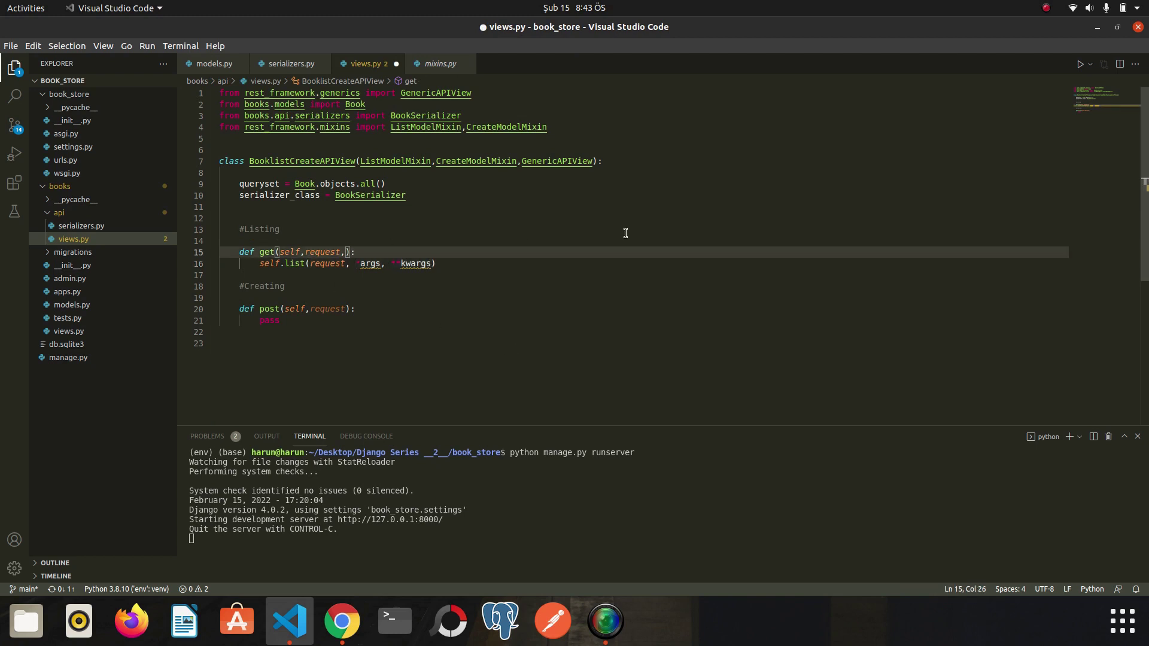
pyautogui.hotkey('ctrl', 'v')
pyautogui.click(603, 267)
pyautogui.hotkey('ctrl', 's')
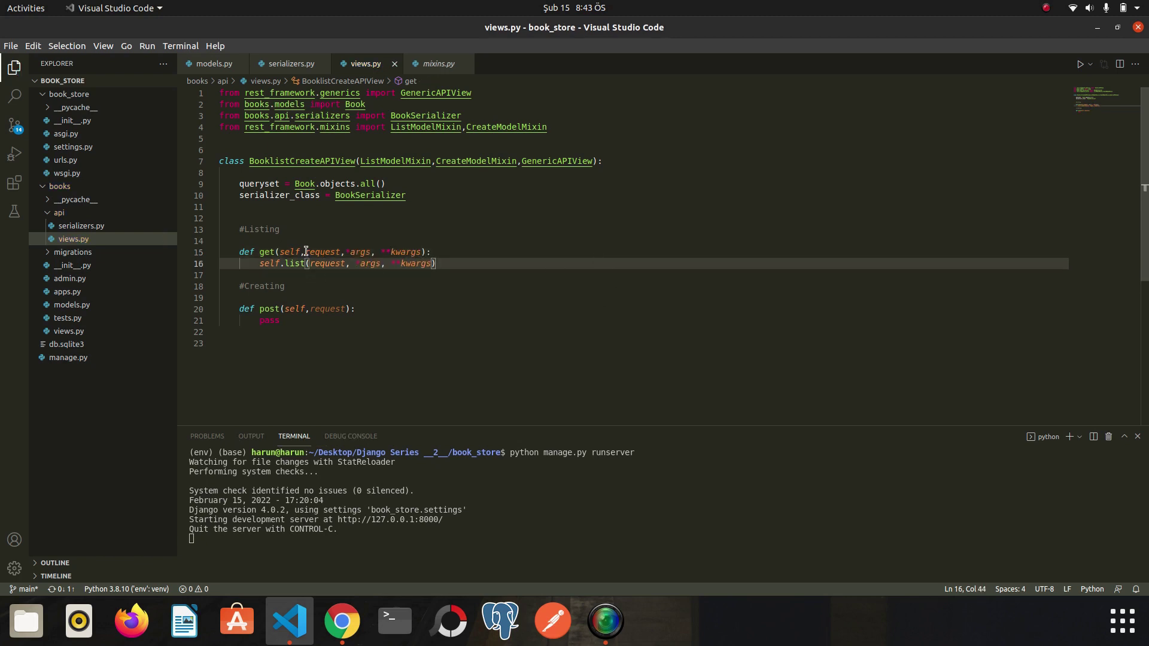
# Step: Compare the finished get method against ListModelMixin's list signature
pyautogui.doubleClick(326, 252)
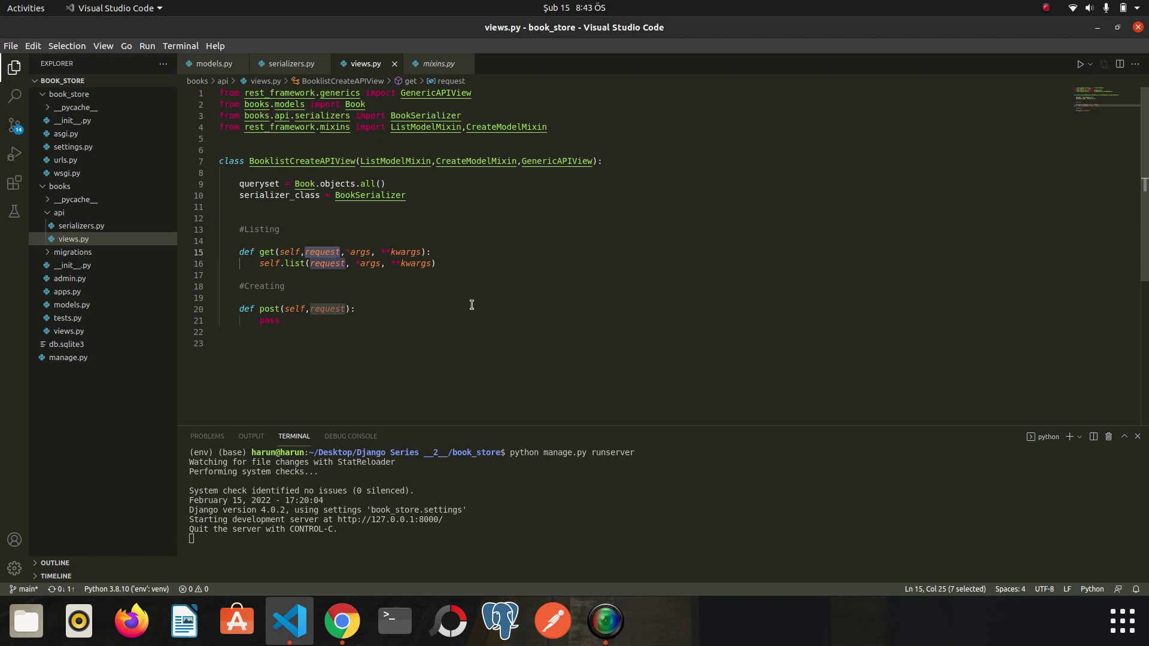
pyautogui.click(438, 63)
pyautogui.click(366, 256)
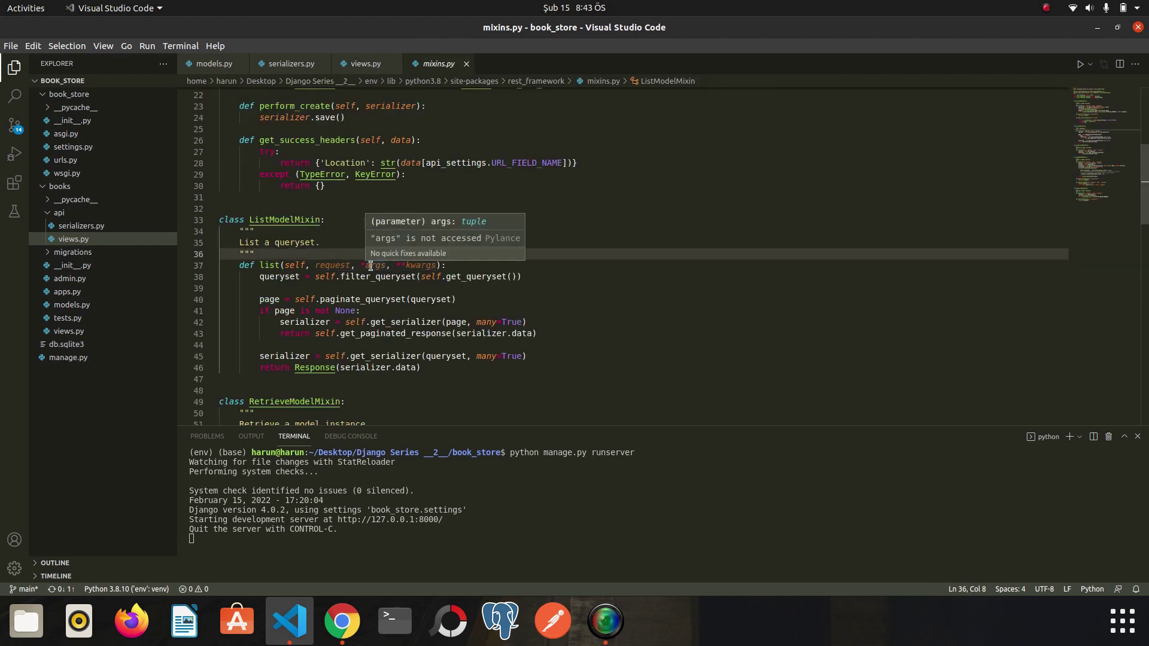
pyautogui.doubleClick(420, 264)
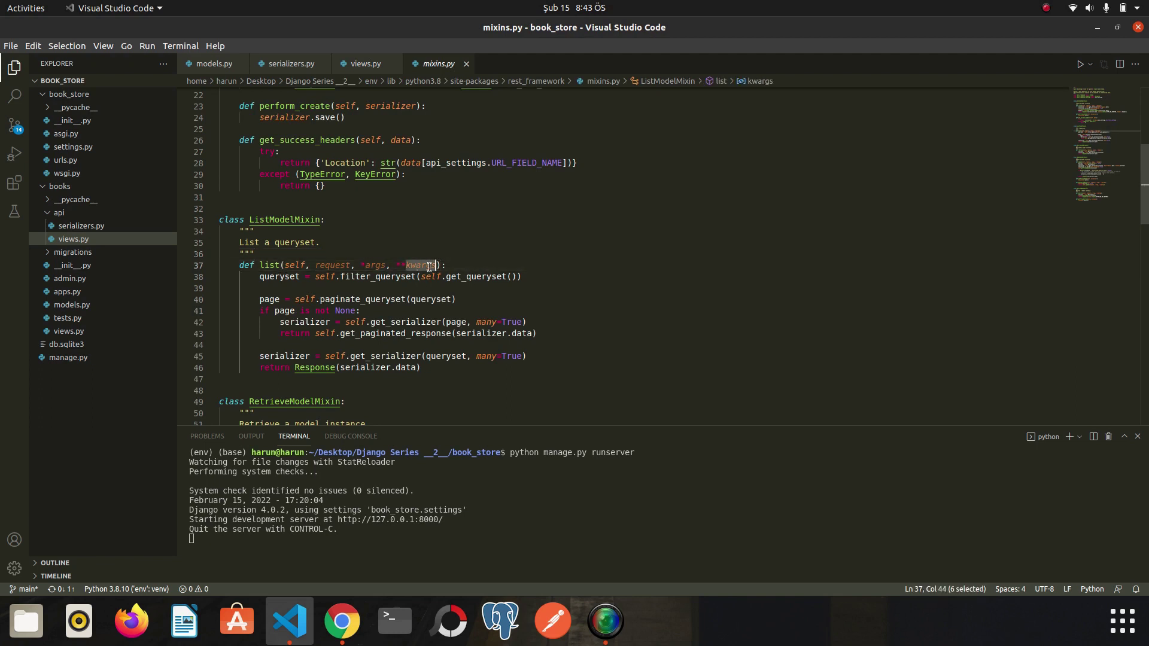
pyautogui.click(366, 63)
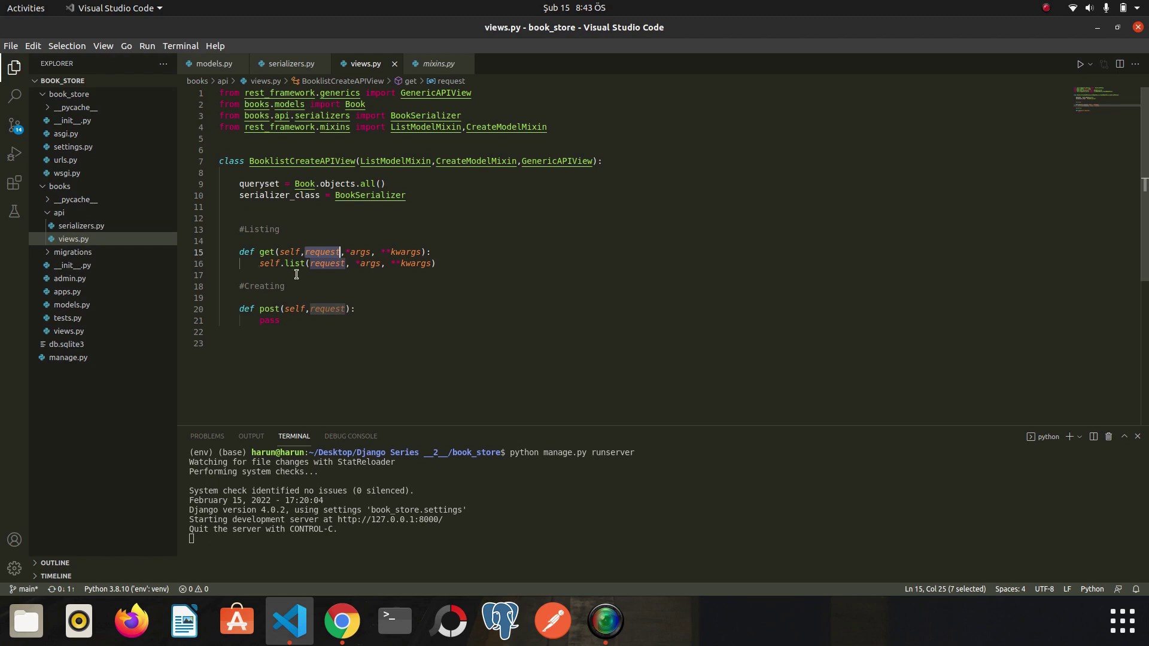
pyautogui.moveTo(440, 263); pyautogui.dragTo(221, 241)
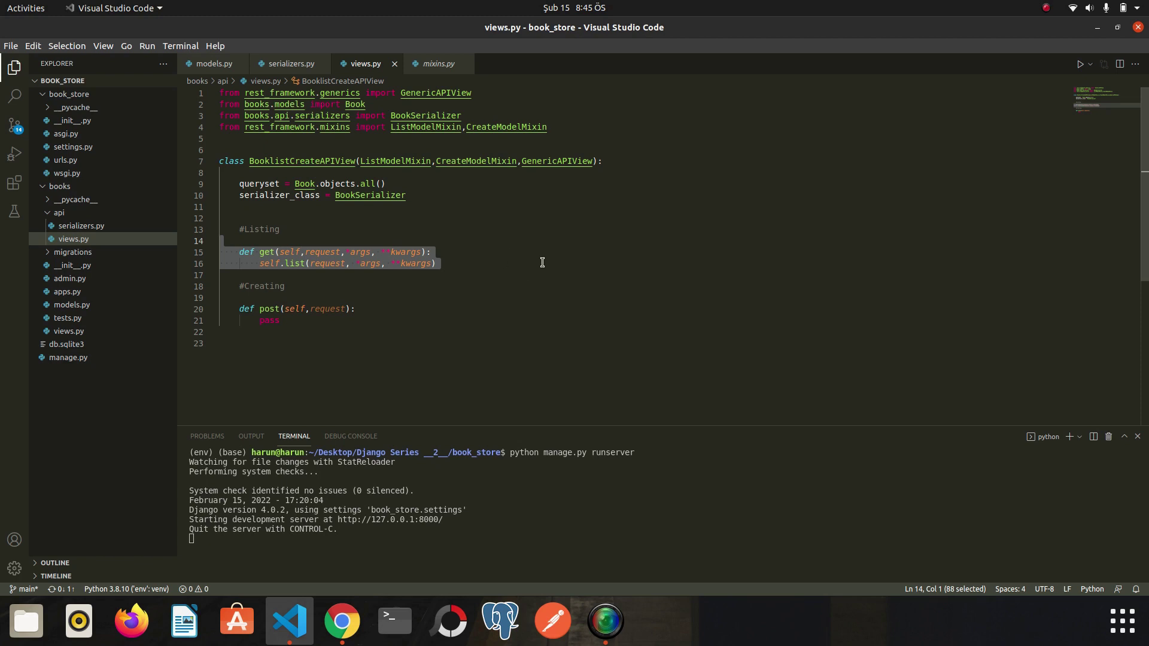
pyautogui.click(439, 63)
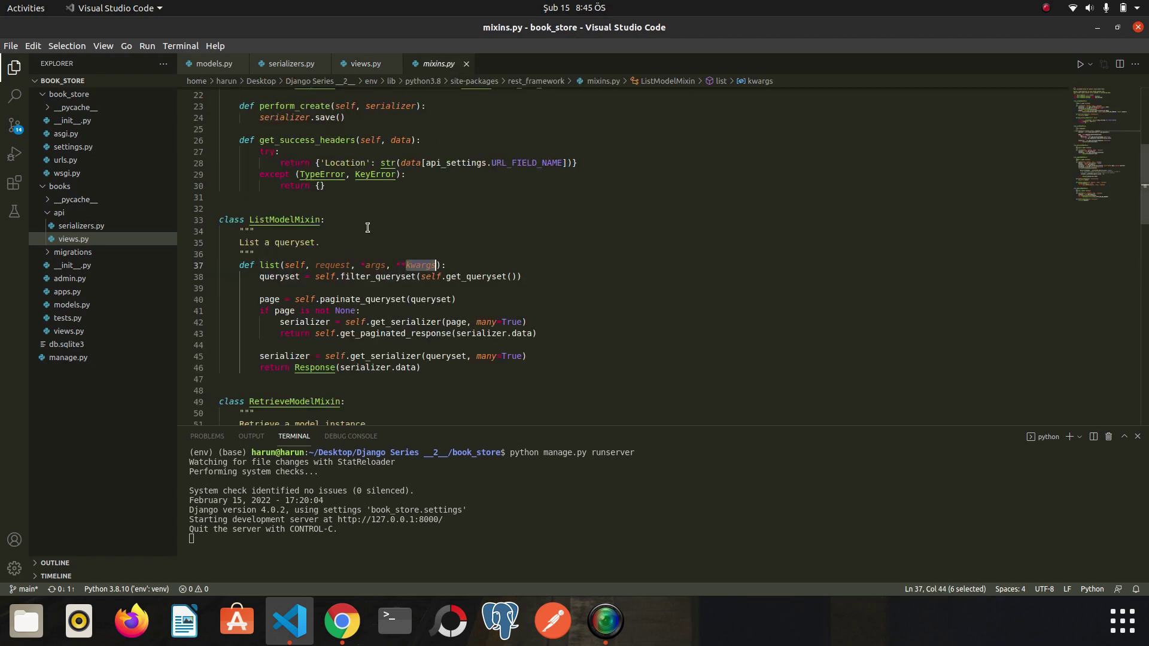
pyautogui.moveTo(219, 209); pyautogui.dragTo(486, 277)
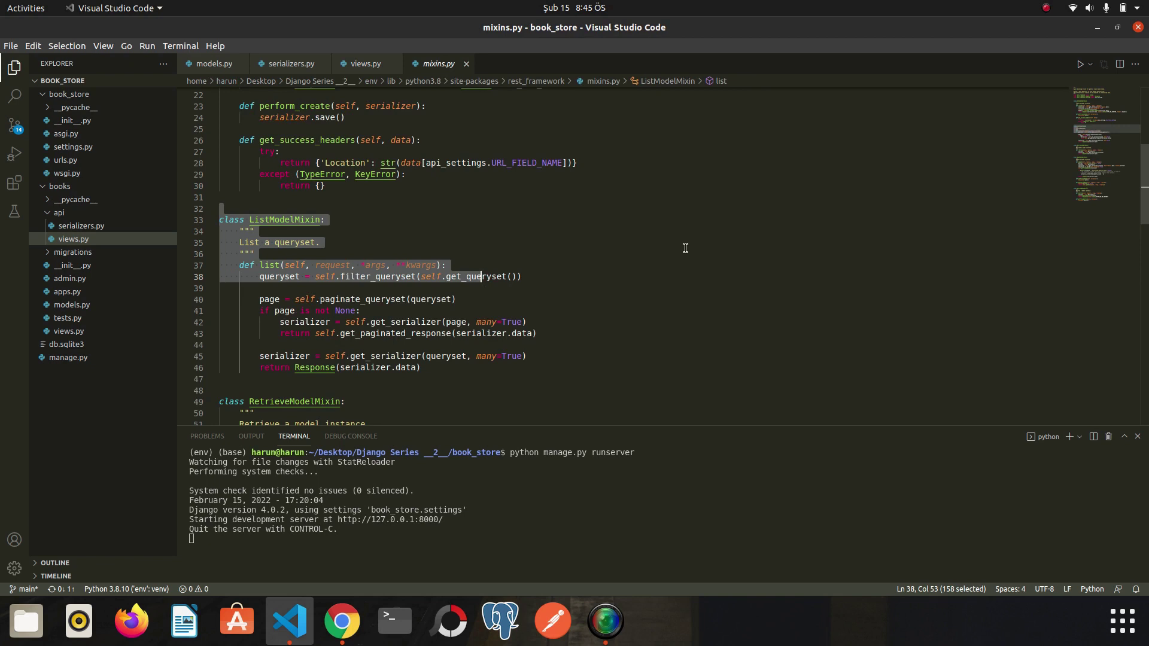
pyautogui.click(364, 64)
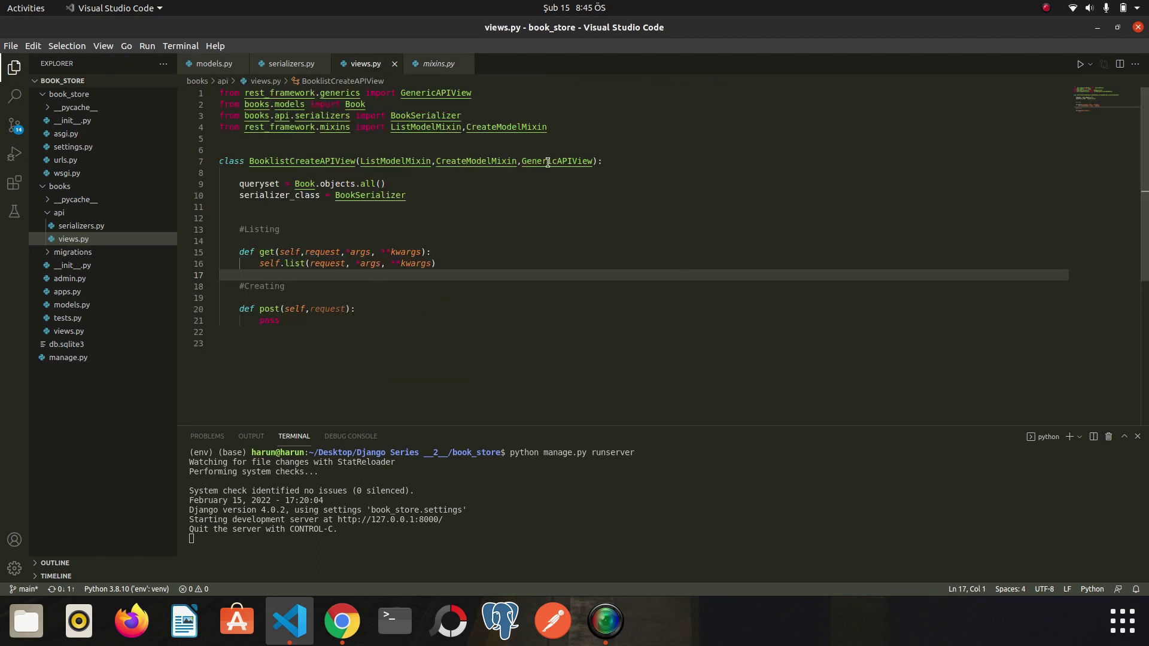
# Step: Open CreateModelMixin's definition and copy the create method's parameters
pyautogui.doubleClick(517, 127)
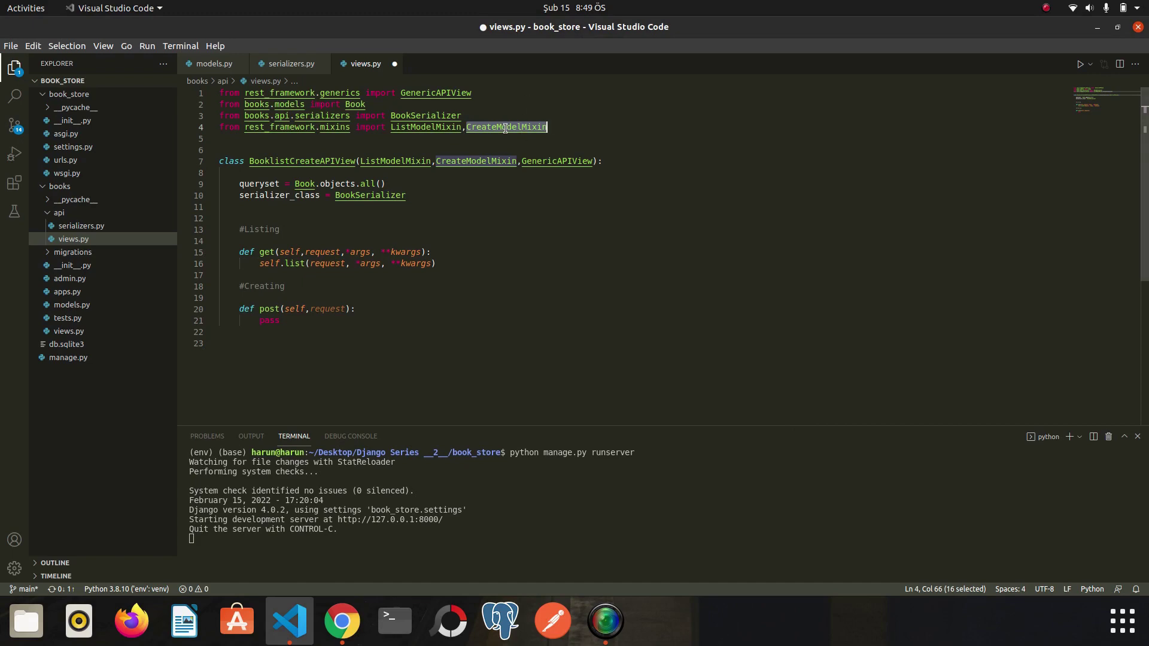
pyautogui.rightClick(505, 126)
pyautogui.click(557, 135)
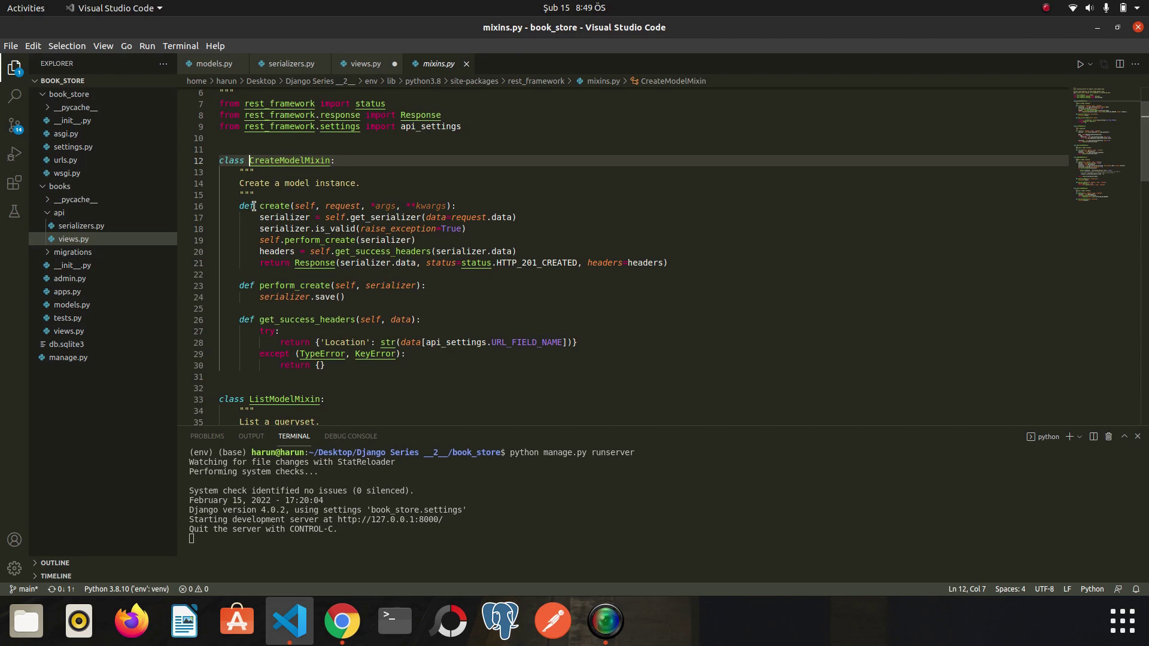
pyautogui.moveTo(275, 206)
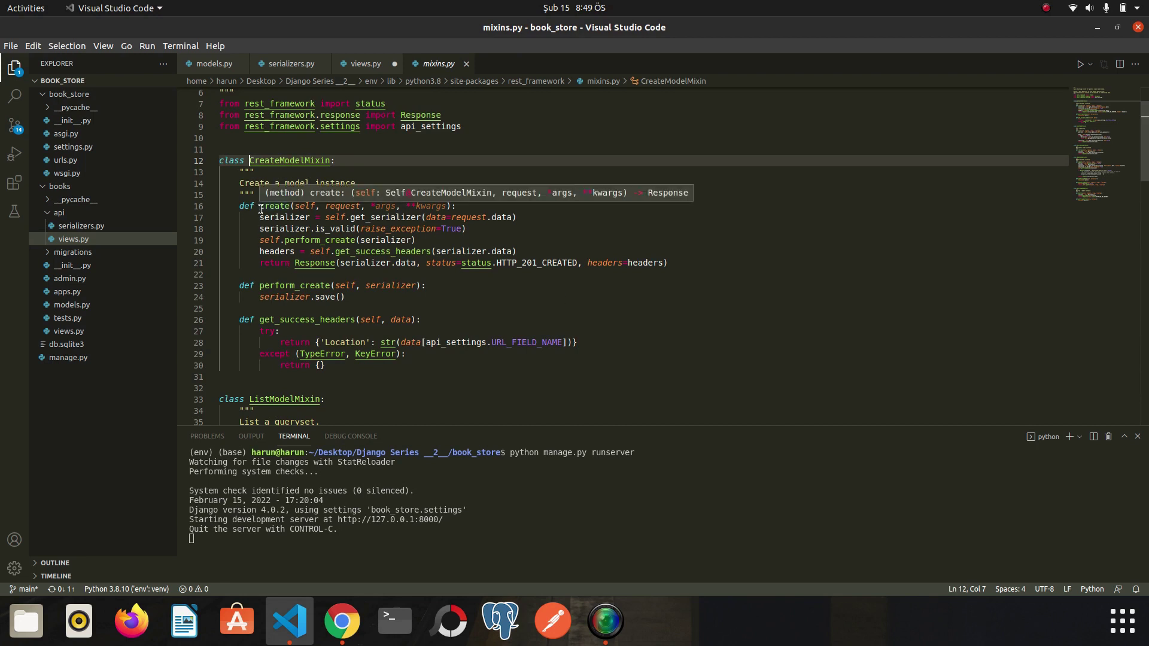
pyautogui.moveTo(260, 205); pyautogui.dragTo(382, 206)
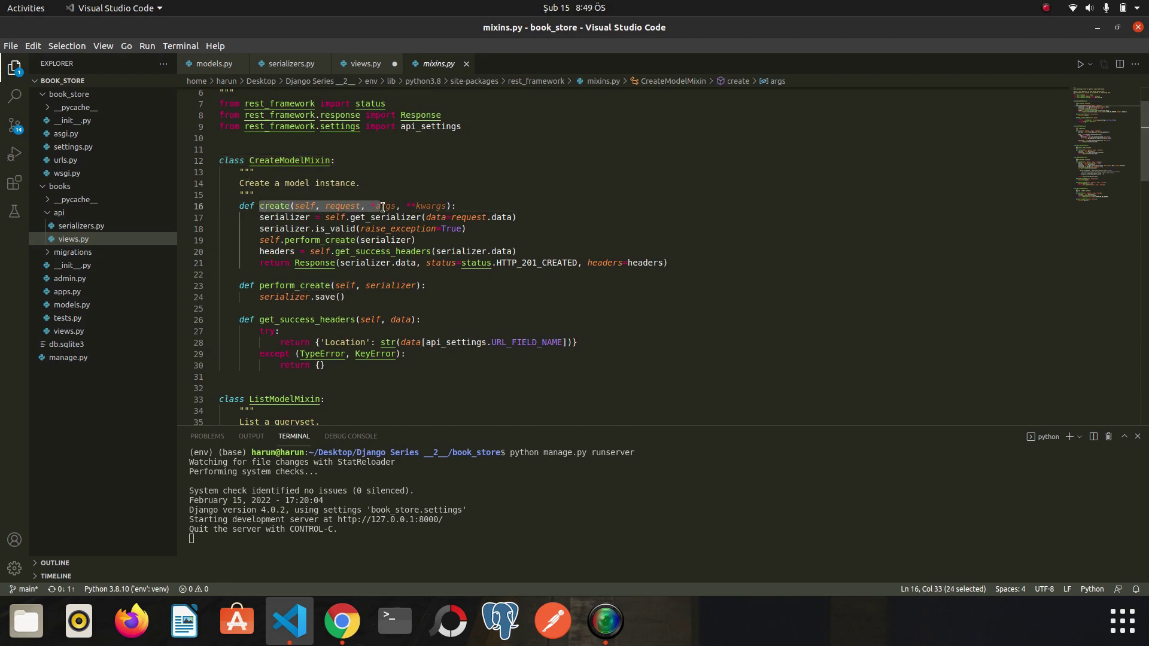
pyautogui.moveTo(384, 207); pyautogui.dragTo(434, 207)
pyautogui.hotkey('ctrl', 'c')
# Step: Replace post's pass with a self.create call and recopy request, *args, **kwargs
pyautogui.click(365, 63)
pyautogui.doubleClick(270, 321)
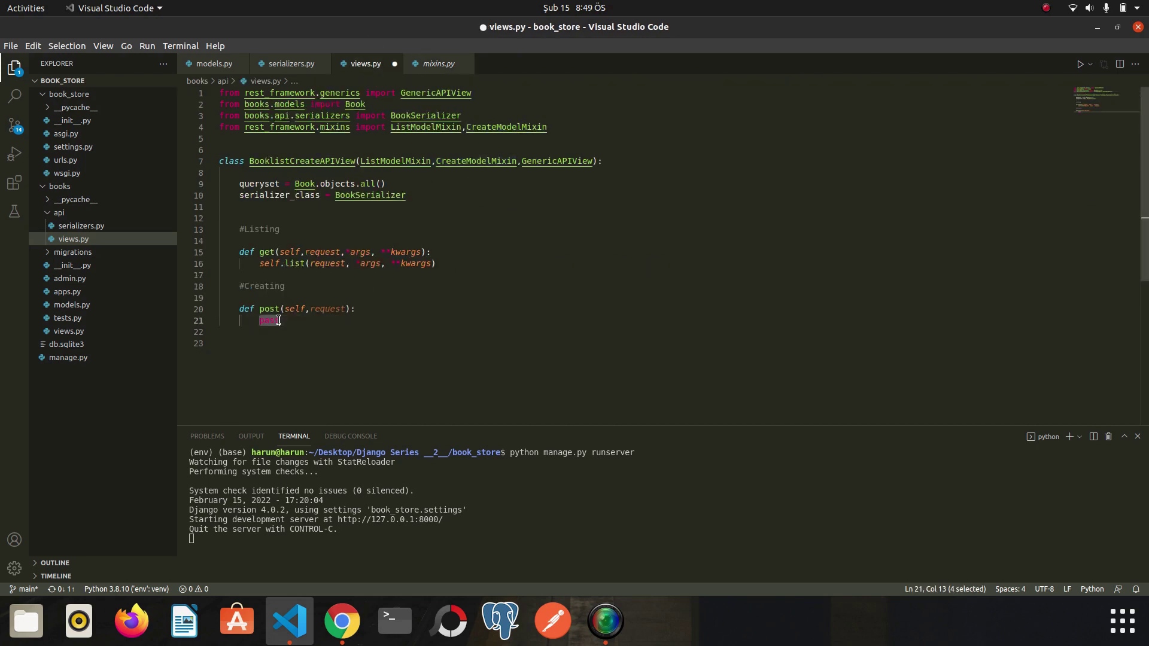
pyautogui.write('self.c')
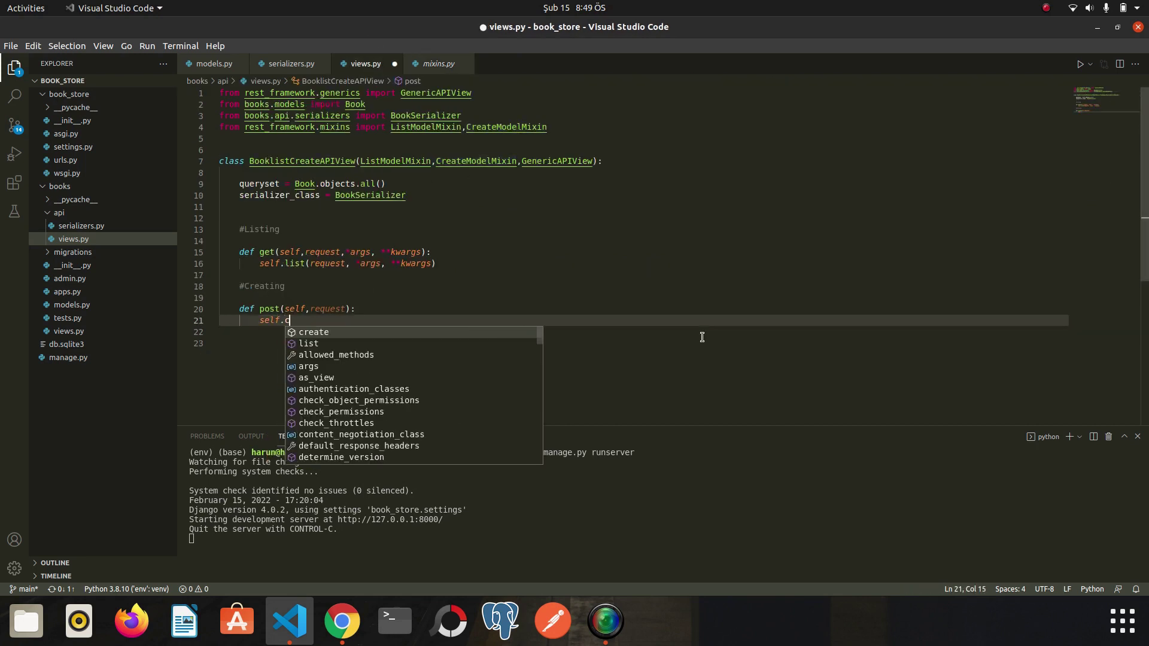
pyautogui.write('reate(')
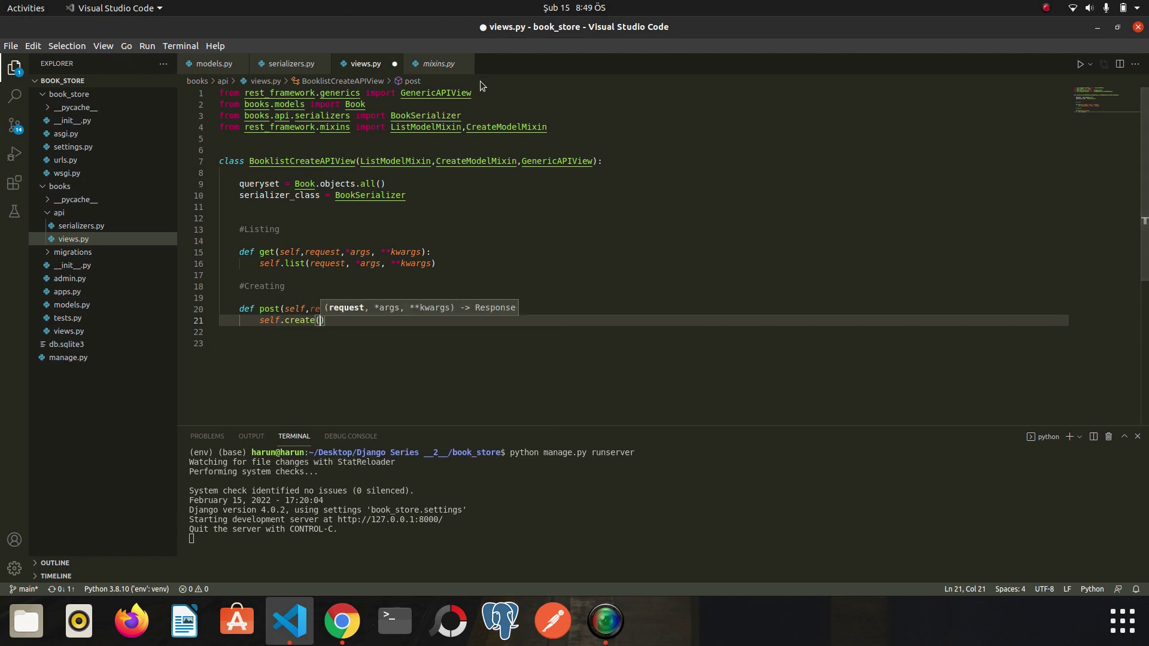
pyautogui.click(438, 63)
pyautogui.click(559, 184)
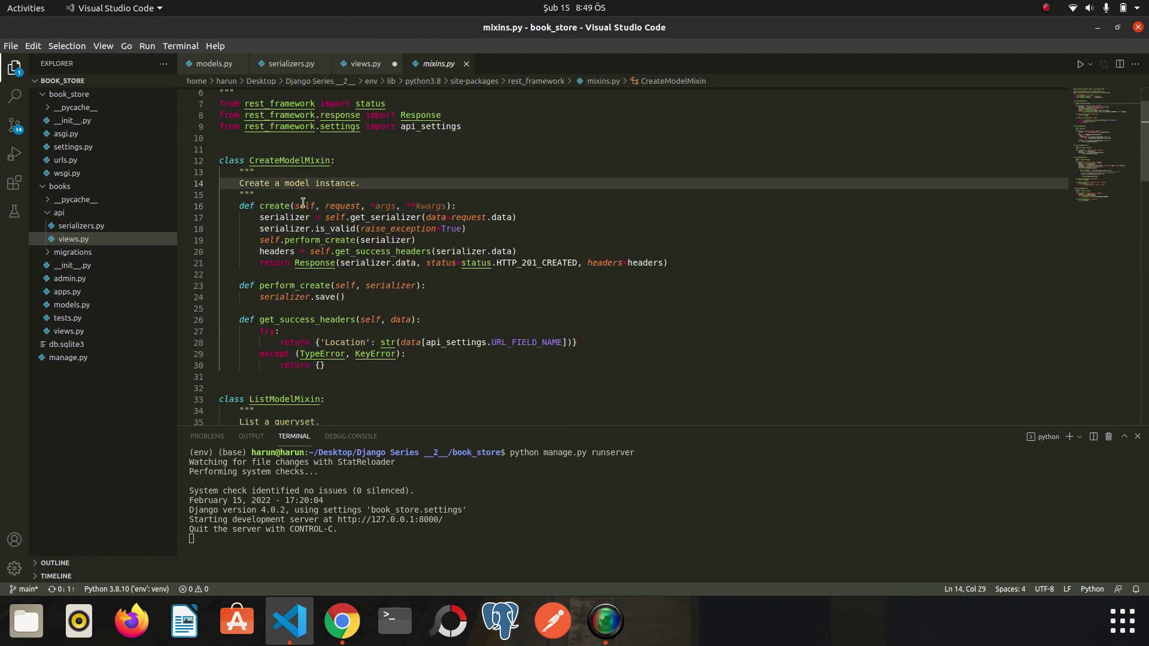
pyautogui.moveTo(325, 205); pyautogui.dragTo(446, 206)
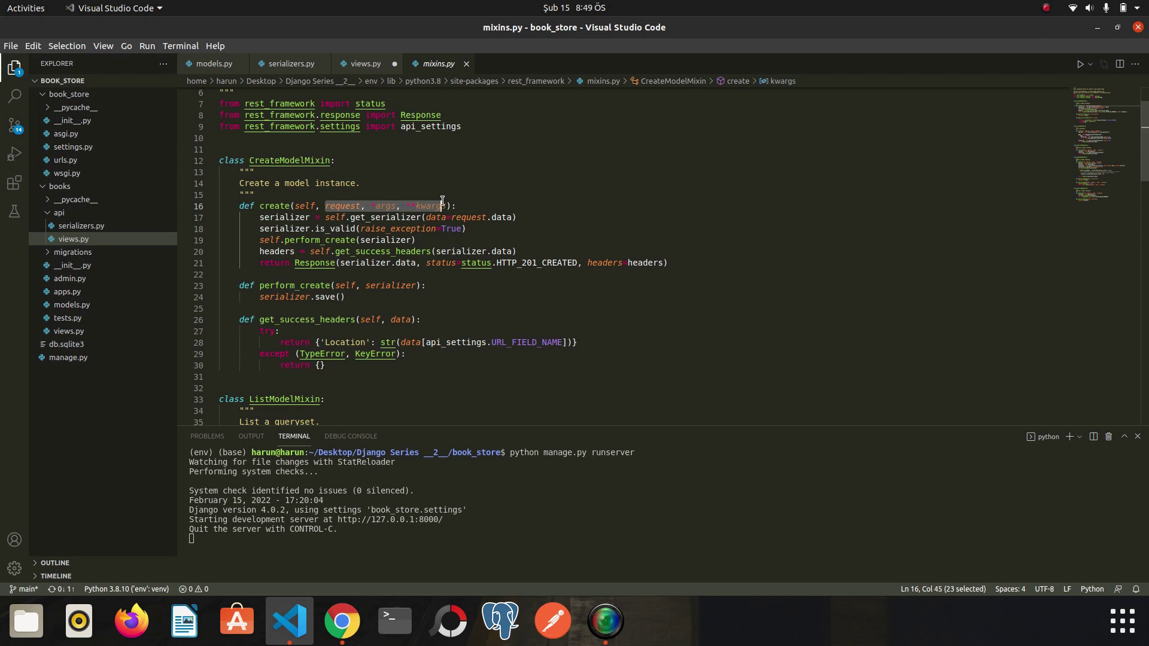
pyautogui.click(365, 63)
# Step: Call self.create(request, *args, **kwargs), add *args, **kwargs to post, and save
pyautogui.hotkey('ctrl', 'v')
pyautogui.press('End')
pyautogui.press('Return')
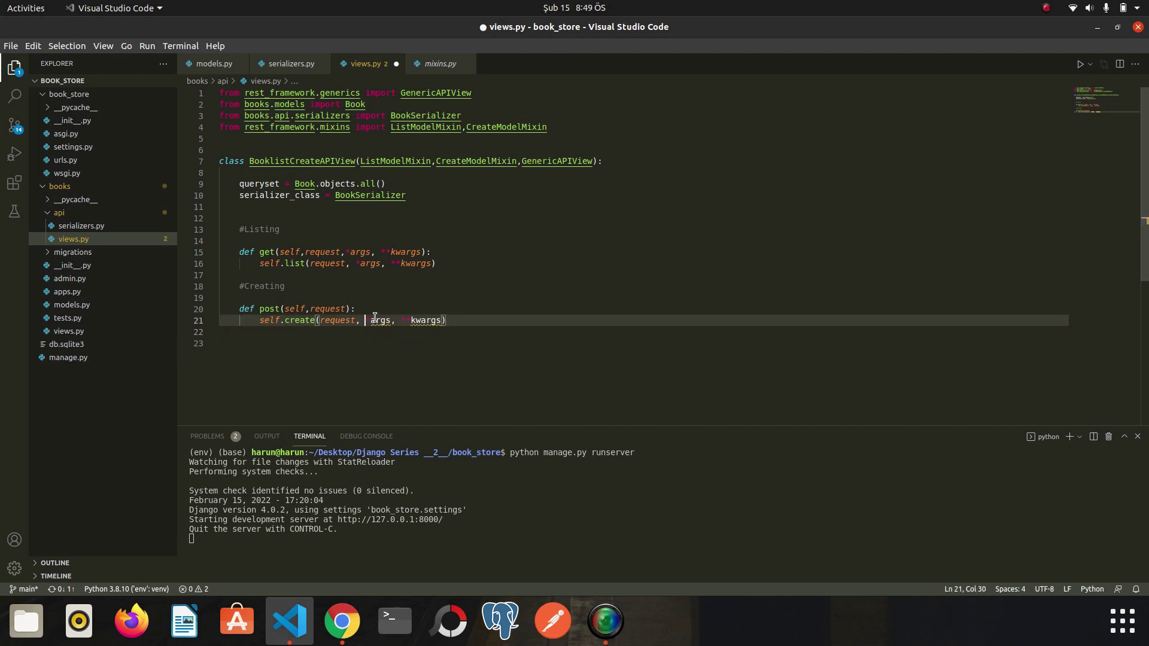
pyautogui.moveTo(367, 321); pyautogui.dragTo(442, 321)
pyautogui.click(345, 309)
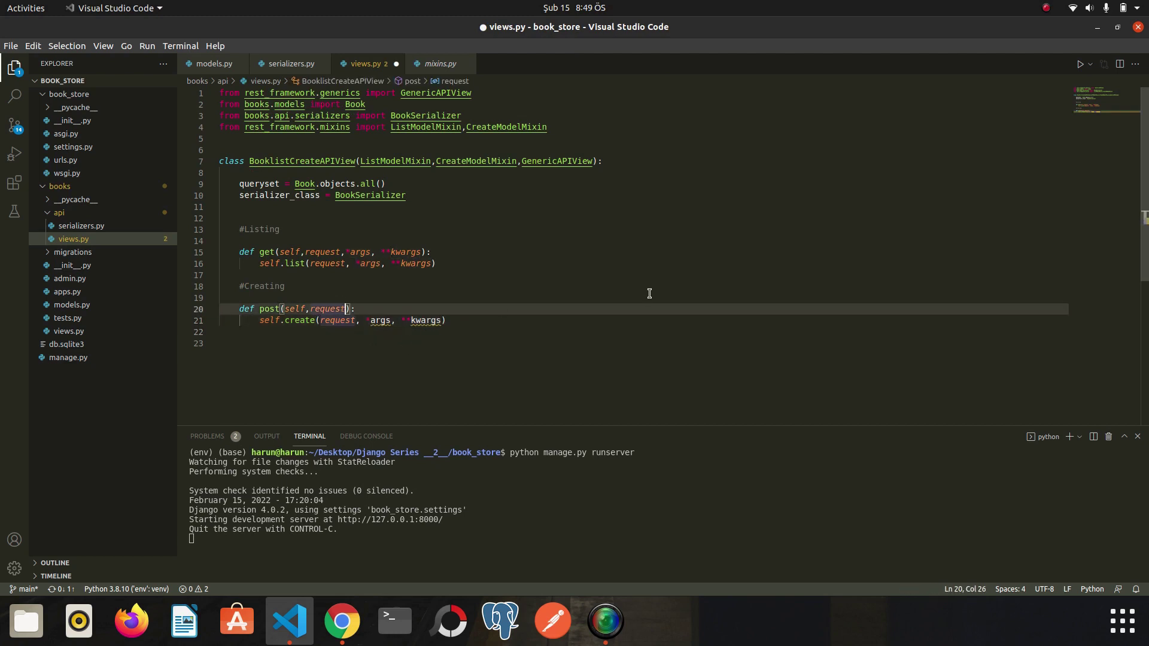
pyautogui.write(',')
pyautogui.hotkey('ctrl', 'v')
pyautogui.click(649, 289)
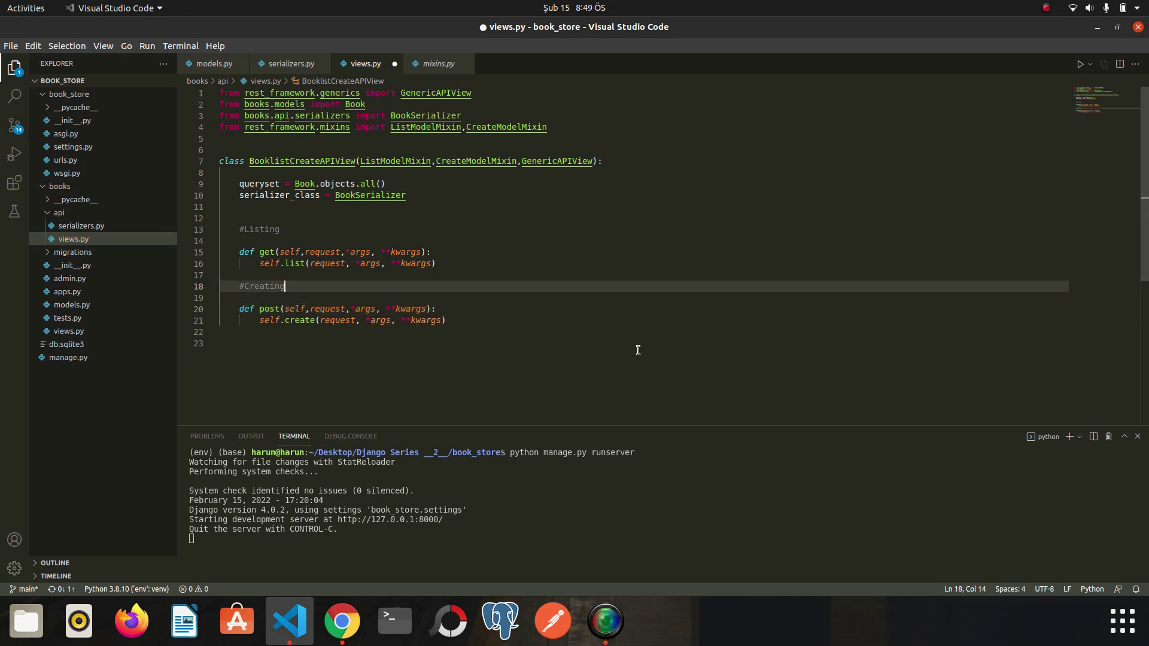
pyautogui.hotkey('ctrl', 's')
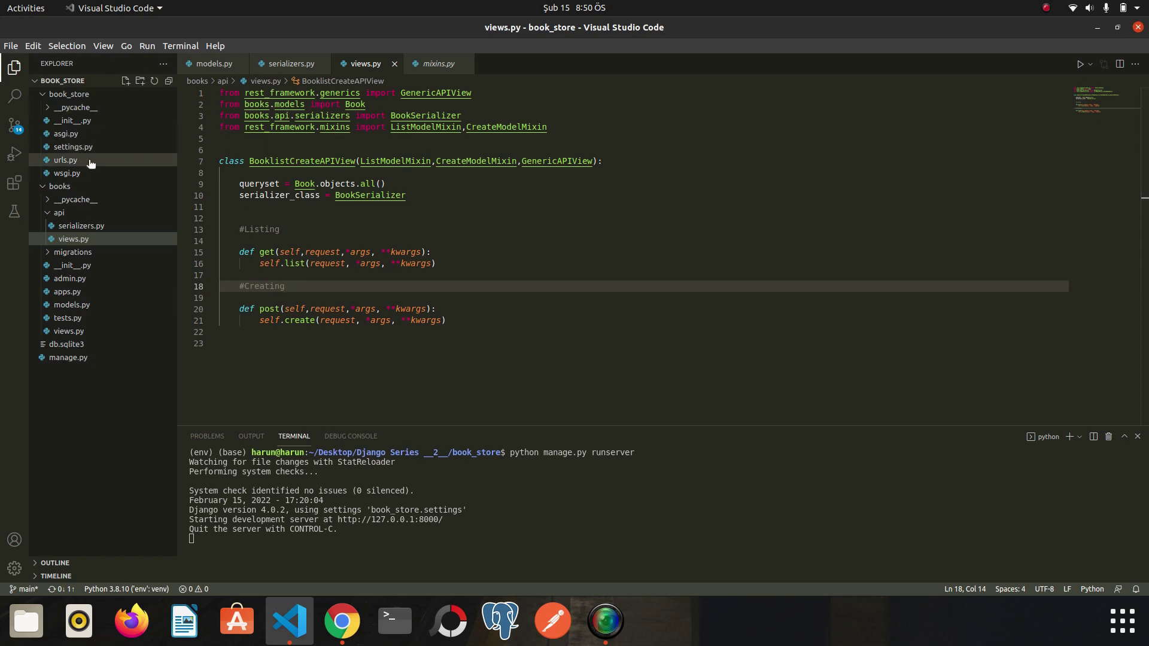
# Step: Import include and add path('api/', include('books.api.urls')) to urlpatterns, saving urls.py
pyautogui.click(66, 160)
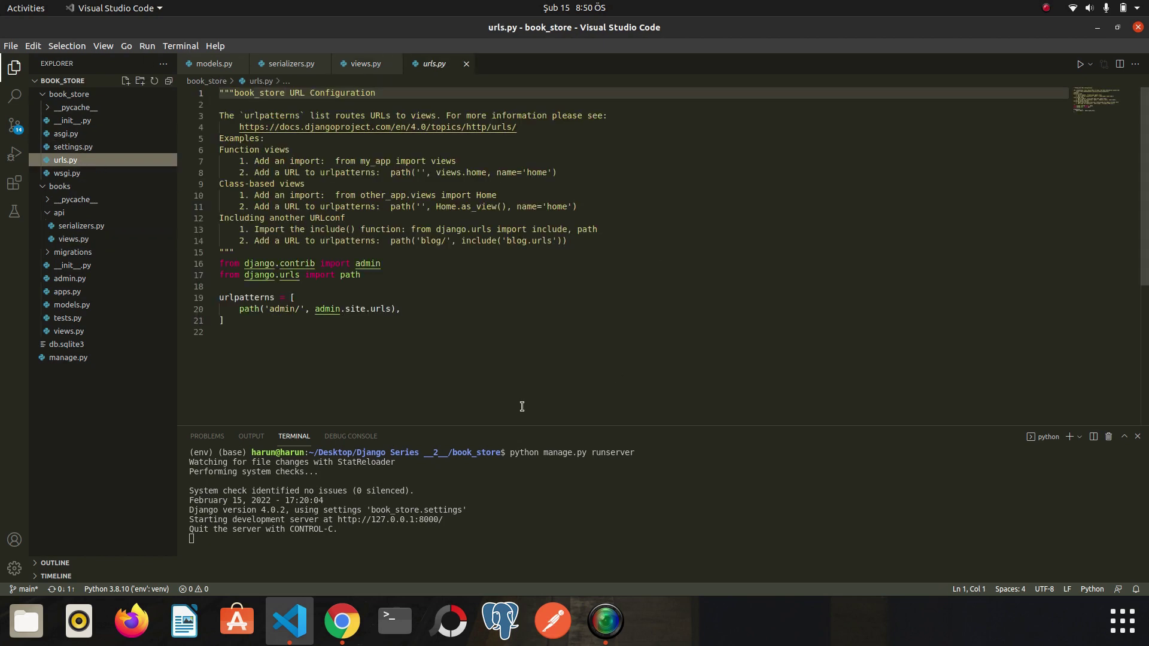
pyautogui.click(404, 309)
pyautogui.press('Return')
pyautogui.write('path()')
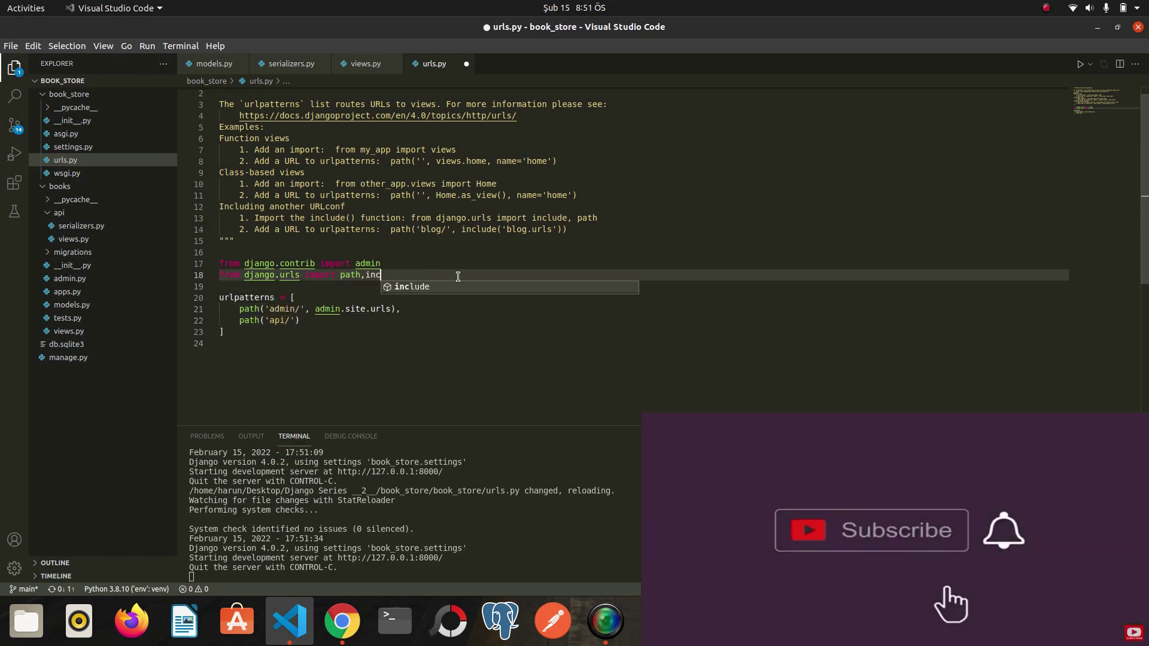
pyautogui.write("'api/',include('books.api.u")
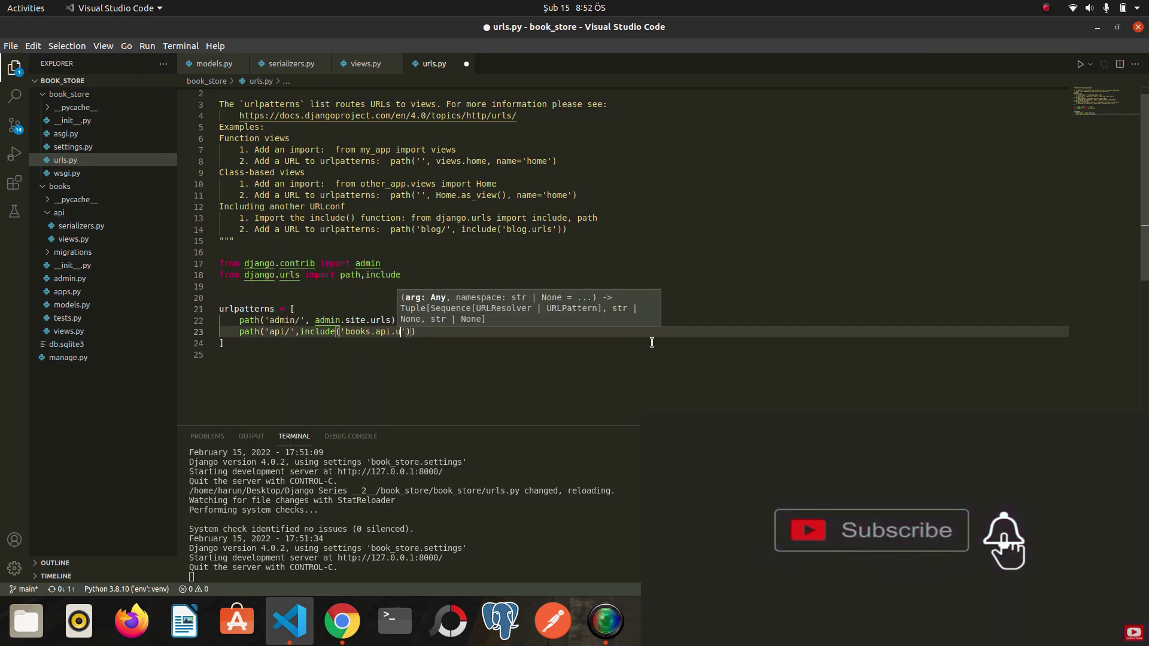
pyautogui.write('rls')
pyautogui.hotkey('ctrl', 's')
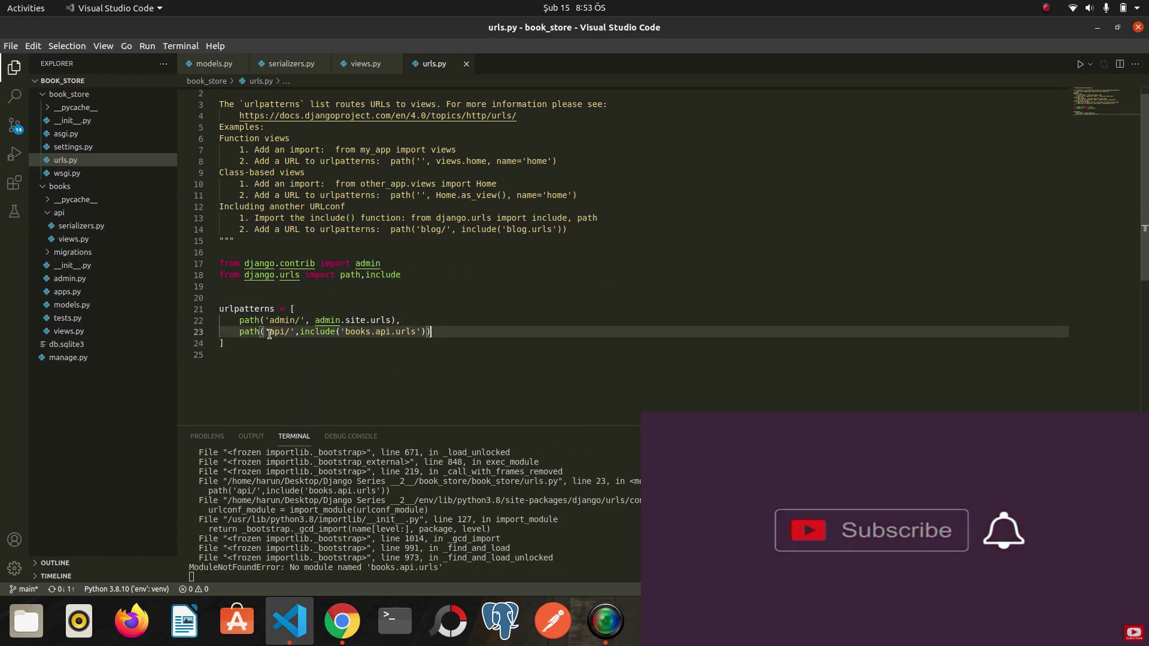
pyautogui.doubleClick(278, 331)
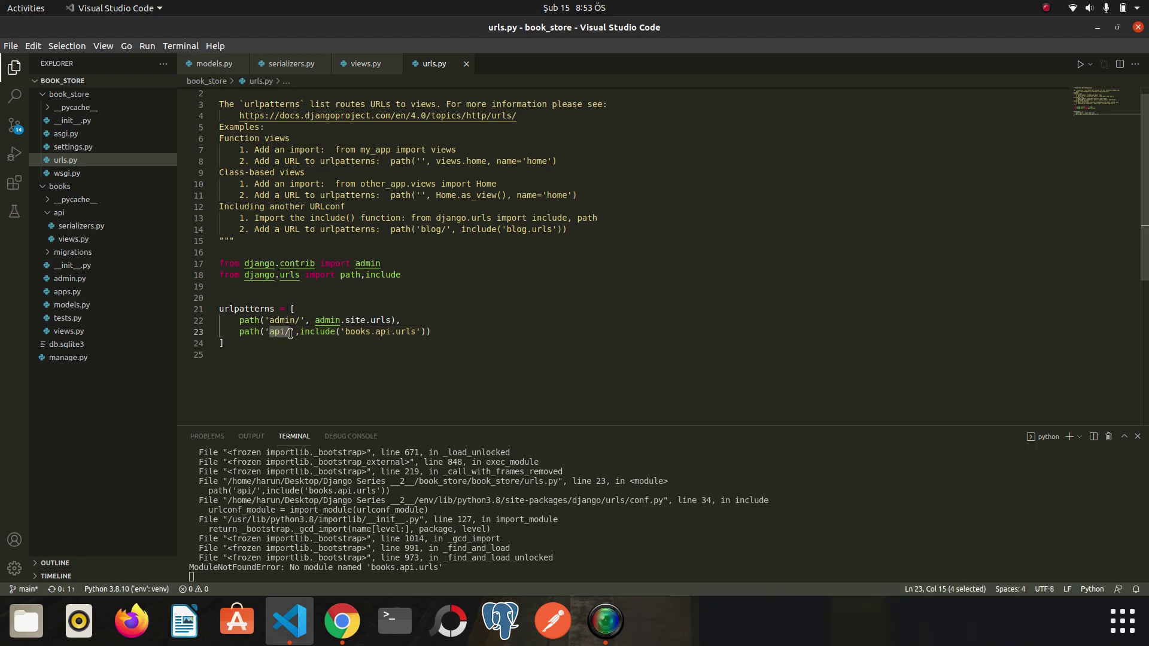
pyautogui.click(349, 332)
pyautogui.moveTo(348, 331); pyautogui.dragTo(416, 329)
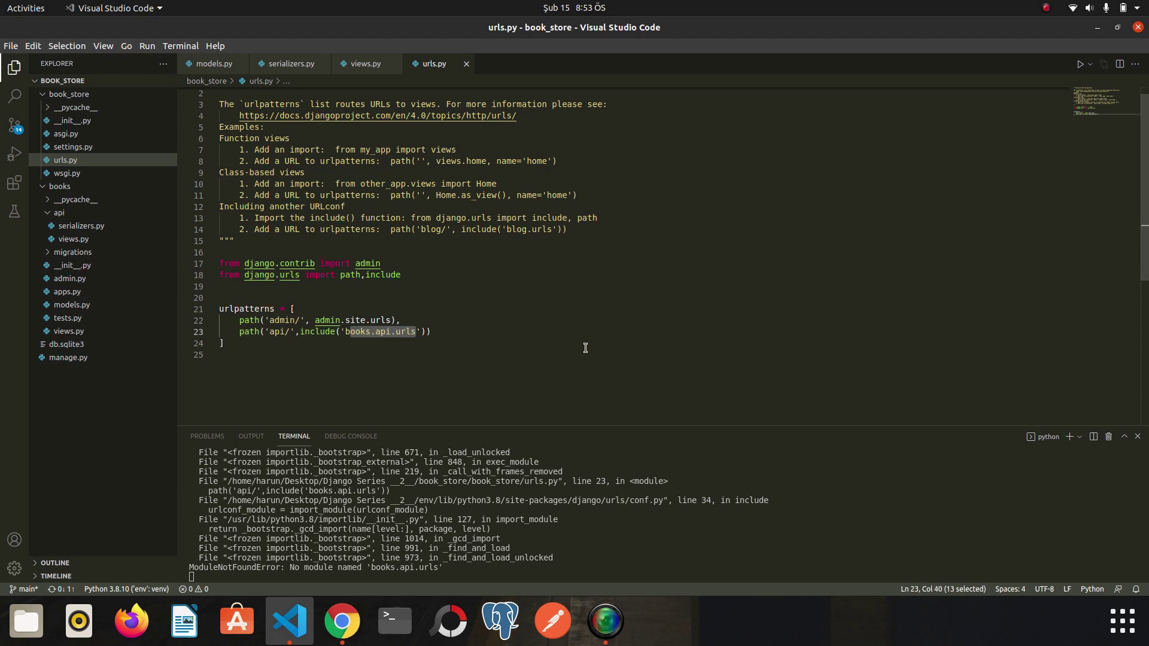
pyautogui.moveTo(89, 199)
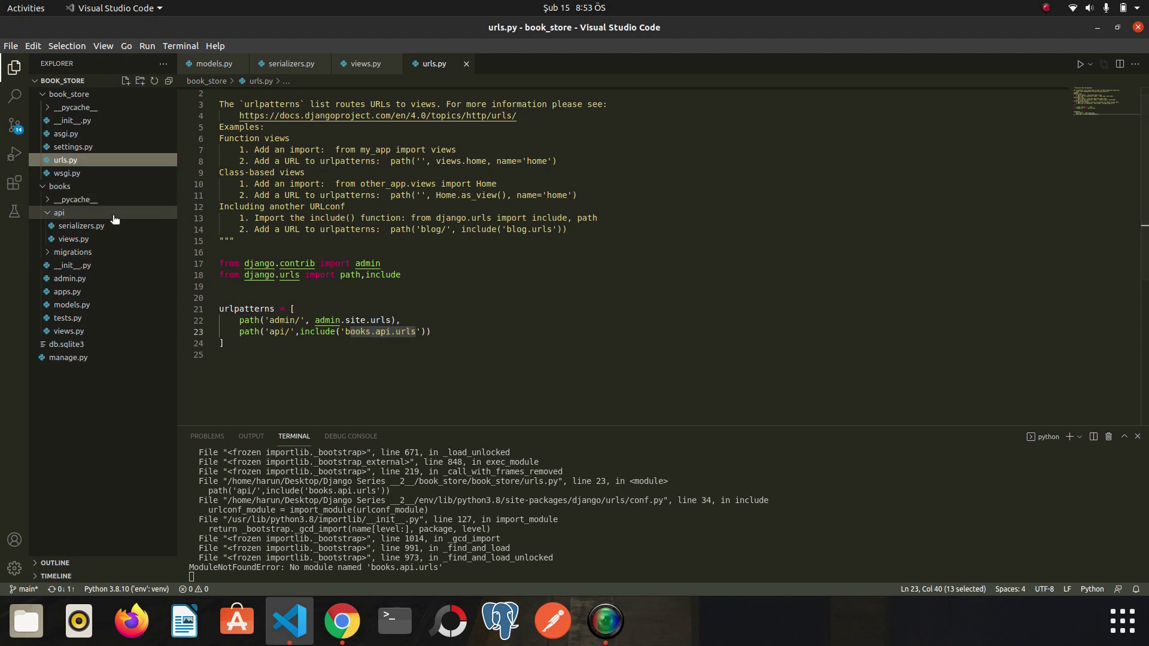
# Step: Create books/api/urls.py routing 'books' to BooklistCreateAPIView.as_view() named book-list, and save
pyautogui.rightClick(120, 213)
pyautogui.click(148, 221)
pyautogui.write('urls.')
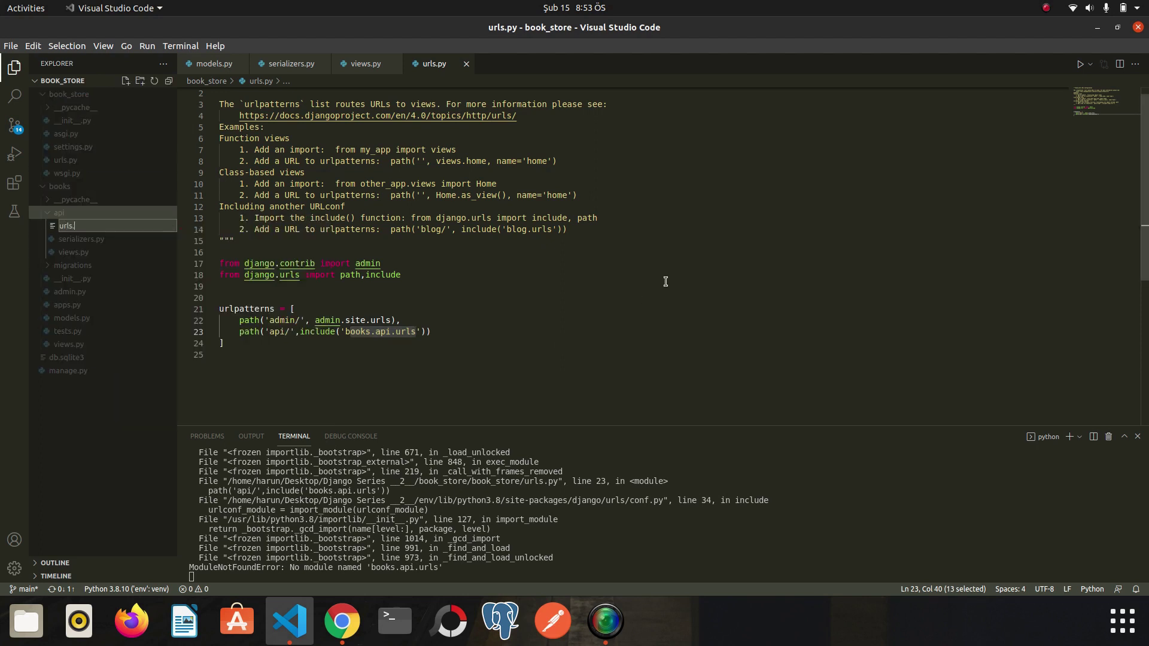
pyautogui.write('py')
pyautogui.press('Return')
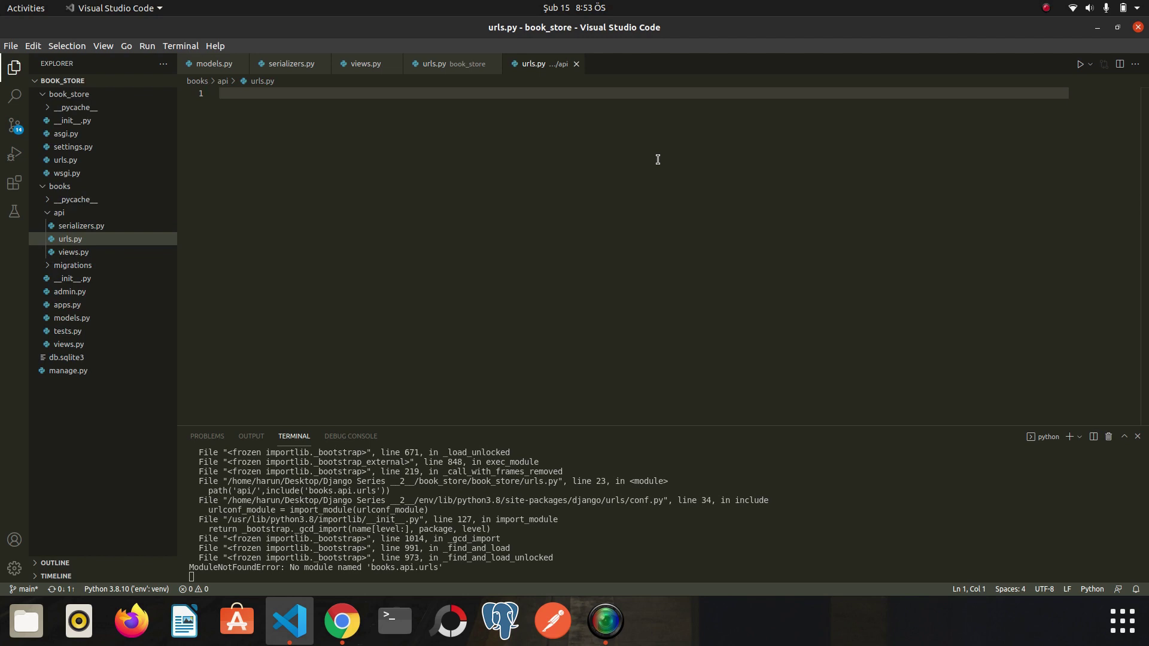
pyautogui.write('from django.urls')
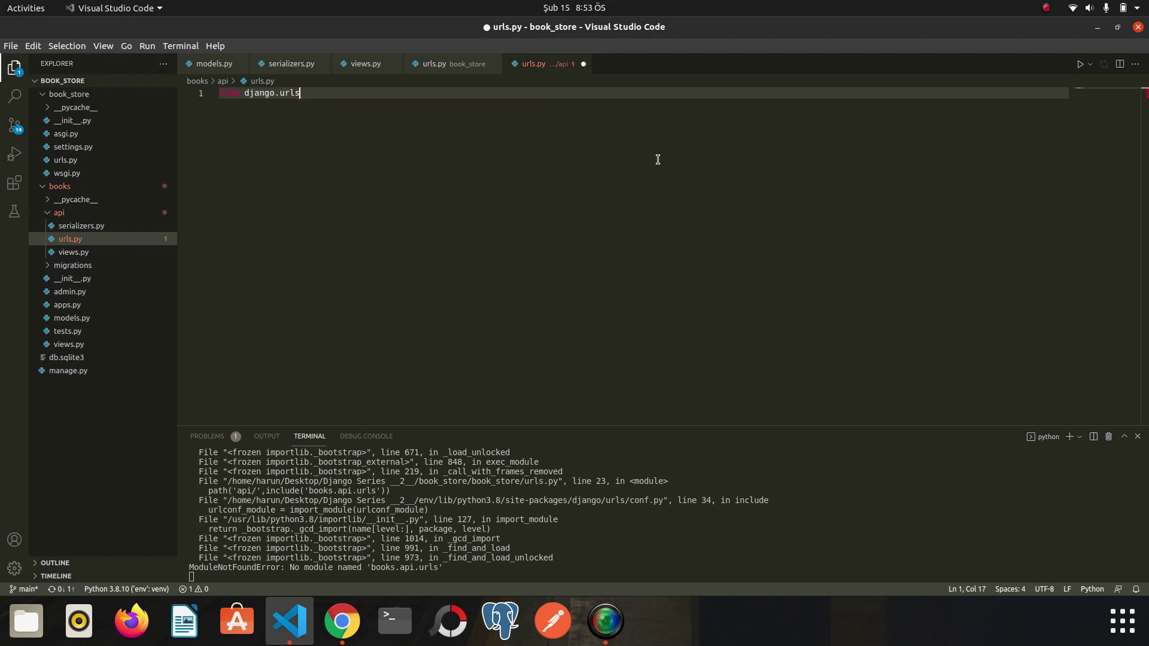
pyautogui.write(' import path')
pyautogui.press('Return')
pyautogui.press('Return')
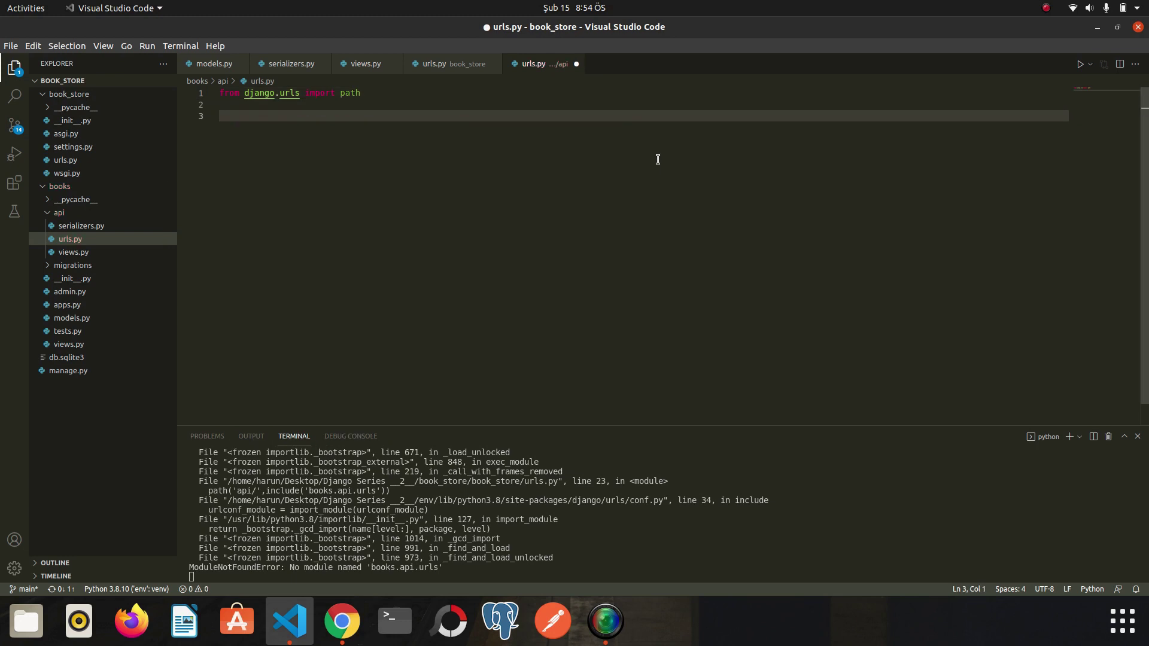
pyautogui.write('f')
pyautogui.press('BackSpace')
pyautogui.press('BackSpace')
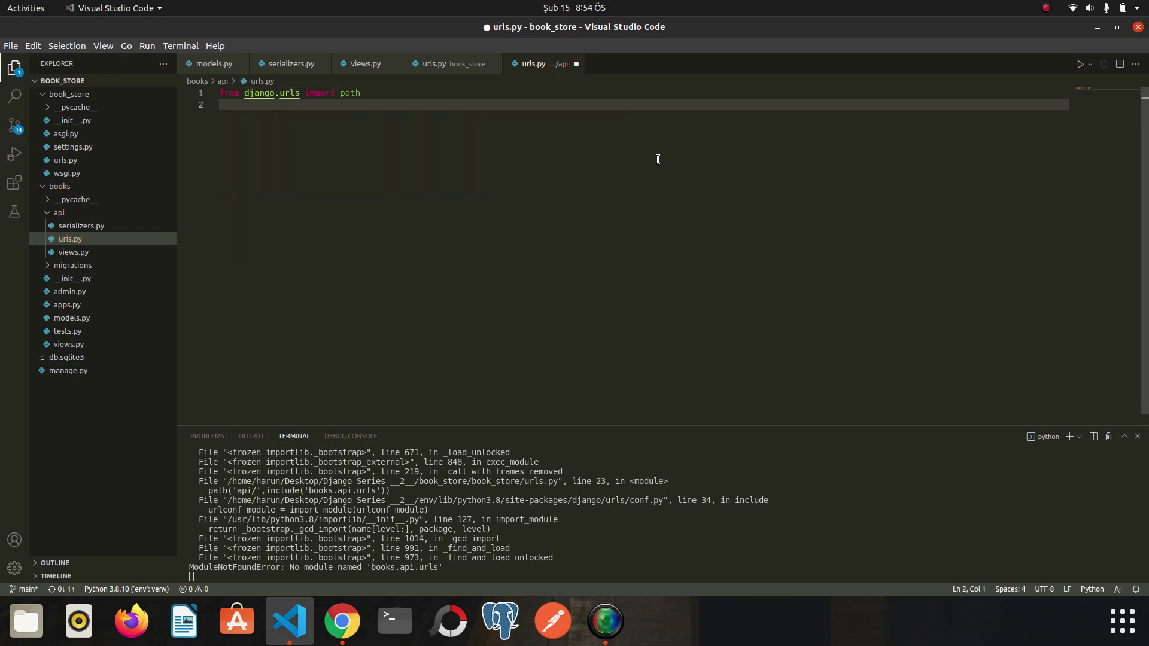
pyautogui.write('from books.api')
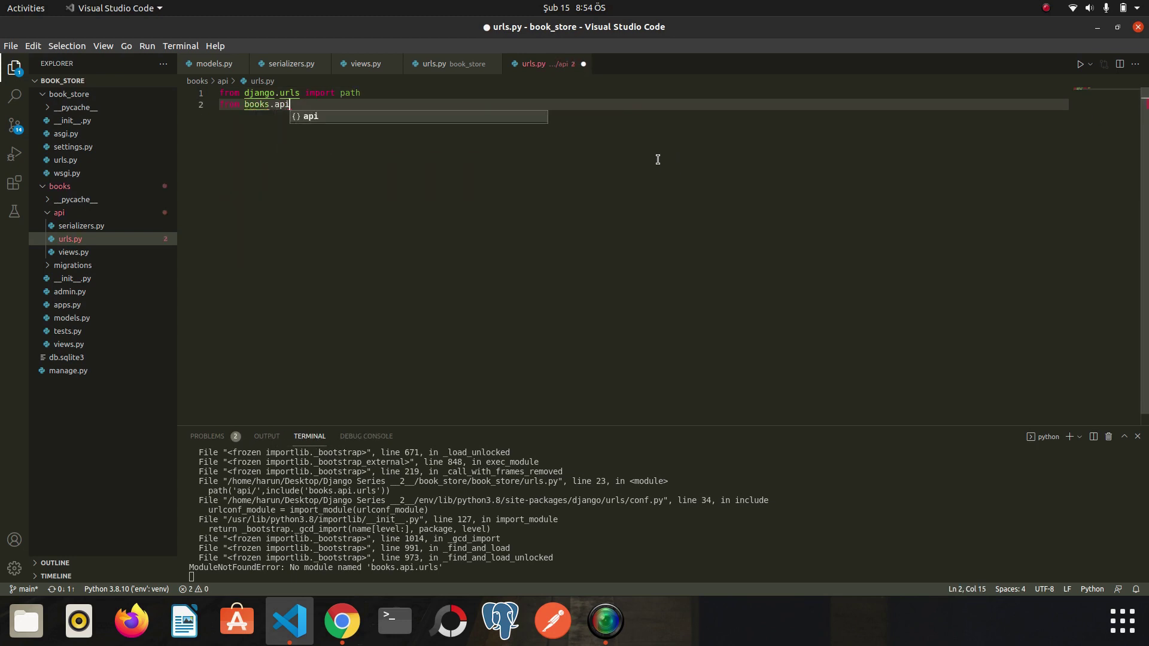
pyautogui.write('.views import Bo')
pyautogui.press('Return')
pyautogui.press('Return')
pyautogui.press('Return')
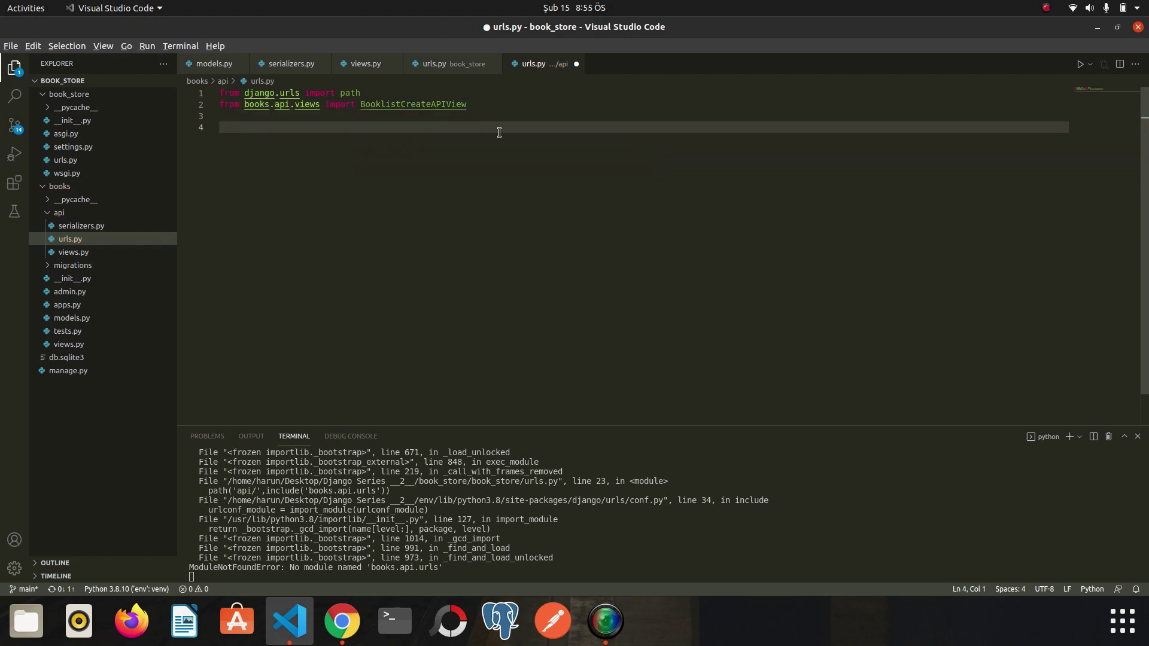
pyautogui.write('url')
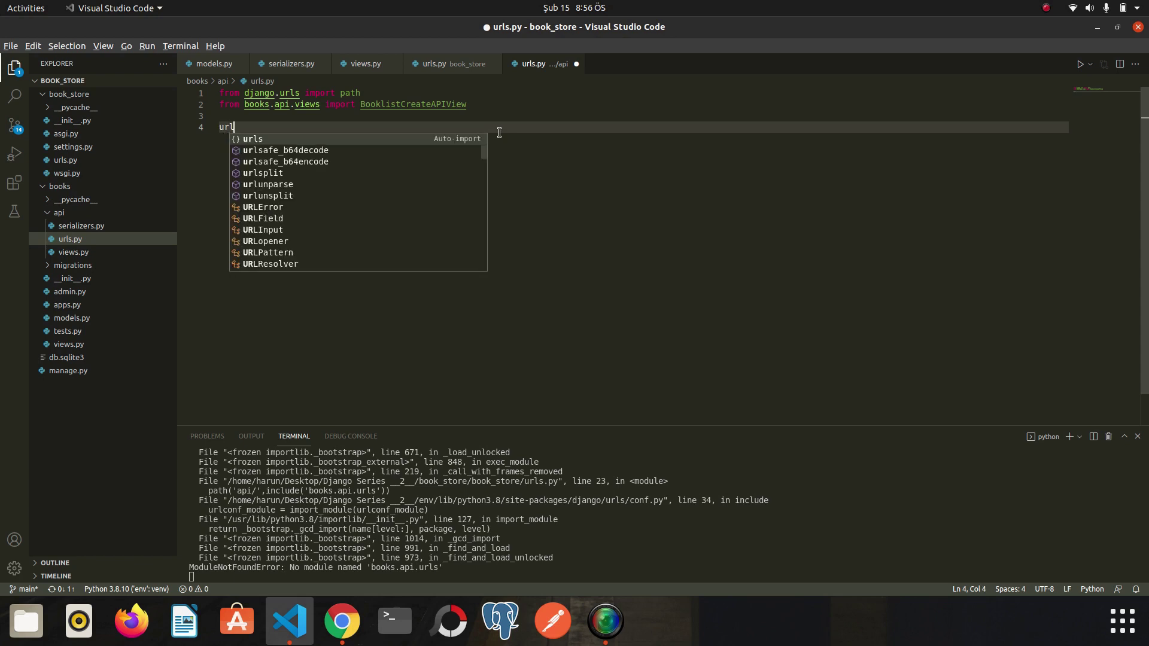
pyautogui.write('patterns = [')
pyautogui.press('Return')
pyautogui.write("path('books',BooklistCreateAPIView")
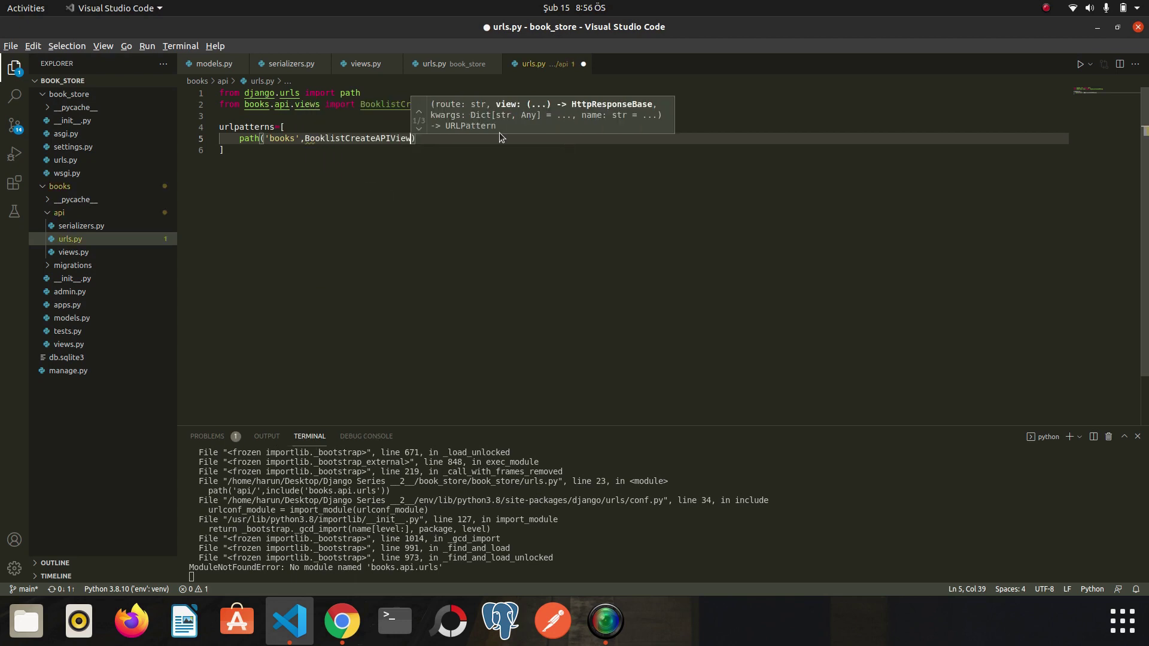
pyautogui.press('Return')
pyautogui.write('.as_view(),name="book-list')
pyautogui.hotkey('ctrl', 's')
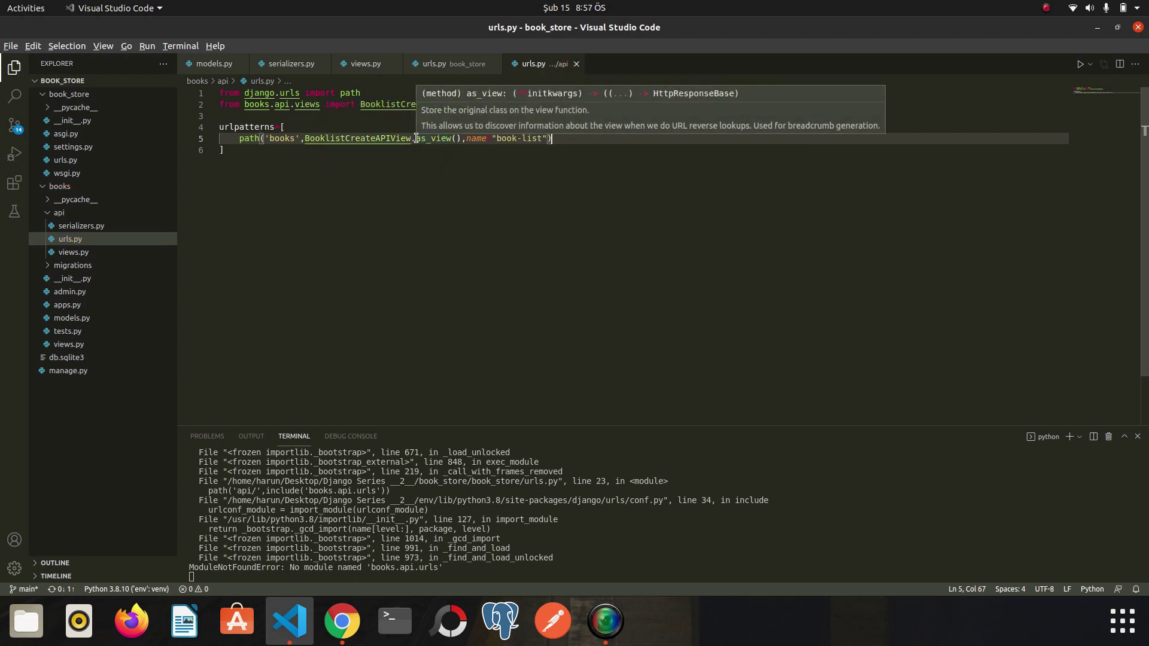
# Step: Review the BooklistCreateAPIView name and as_view() call on the route line
pyautogui.moveTo(416, 138); pyautogui.dragTo(463, 138)
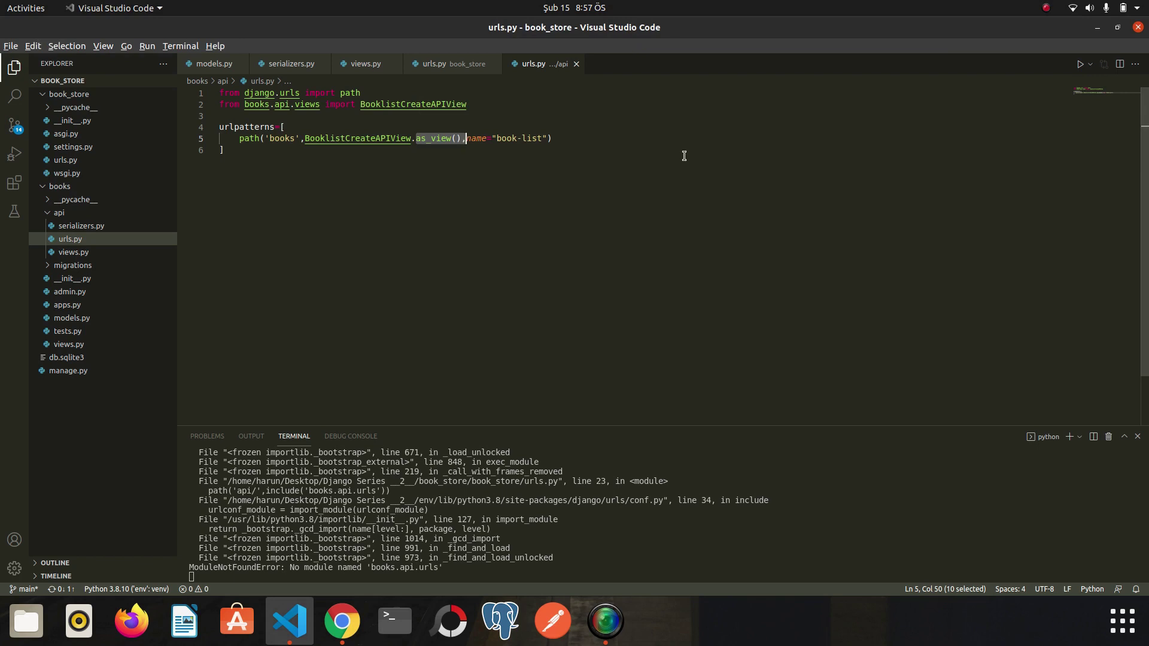
pyautogui.doubleClick(350, 138)
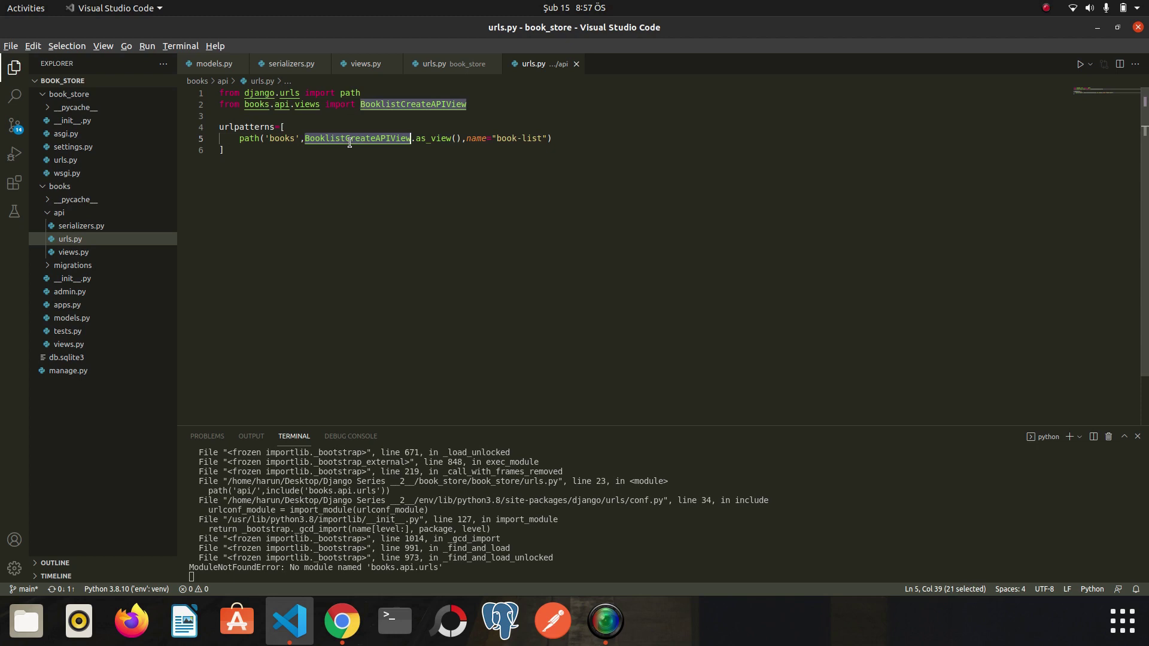
pyautogui.doubleClick(432, 139)
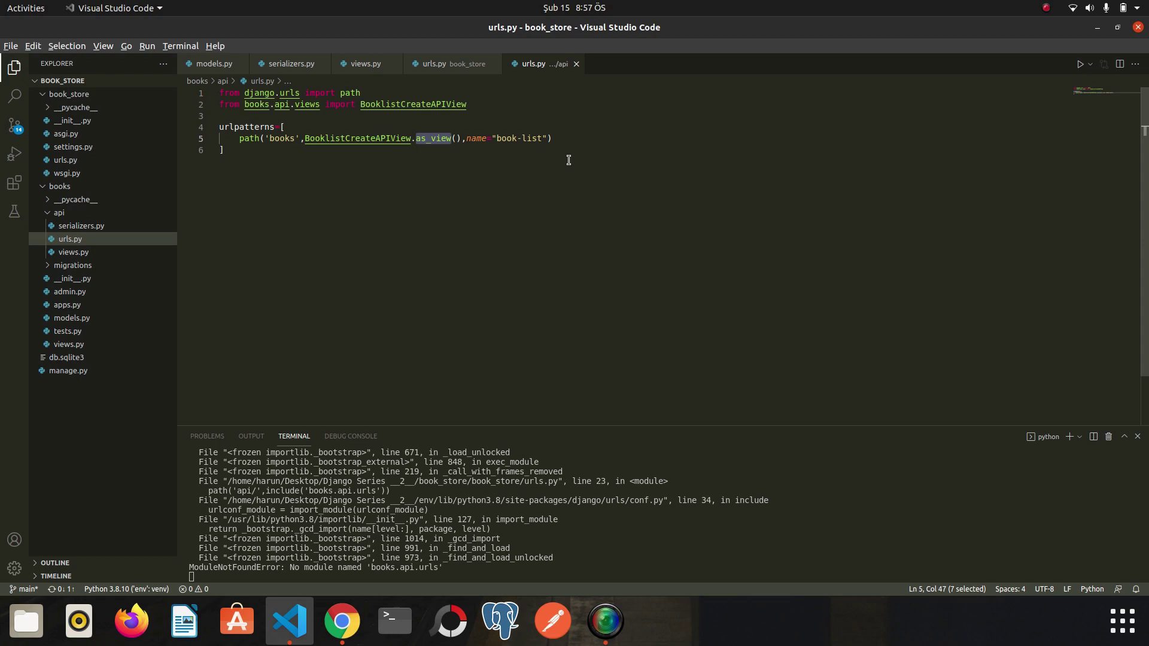
pyautogui.click(617, 215)
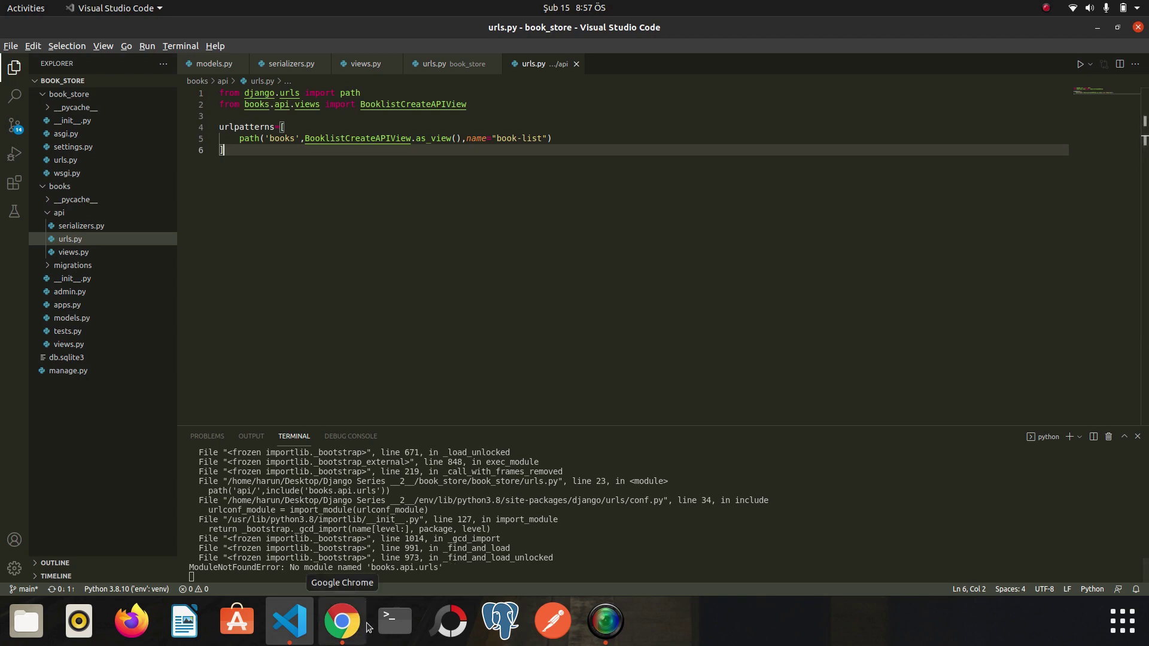
# Step: Stop the development server and rerun the previous runserver command
pyautogui.click(693, 550)
pyautogui.hotkey('ctrl', 'c')
pyautogui.press('Up')
pyautogui.press('Return')
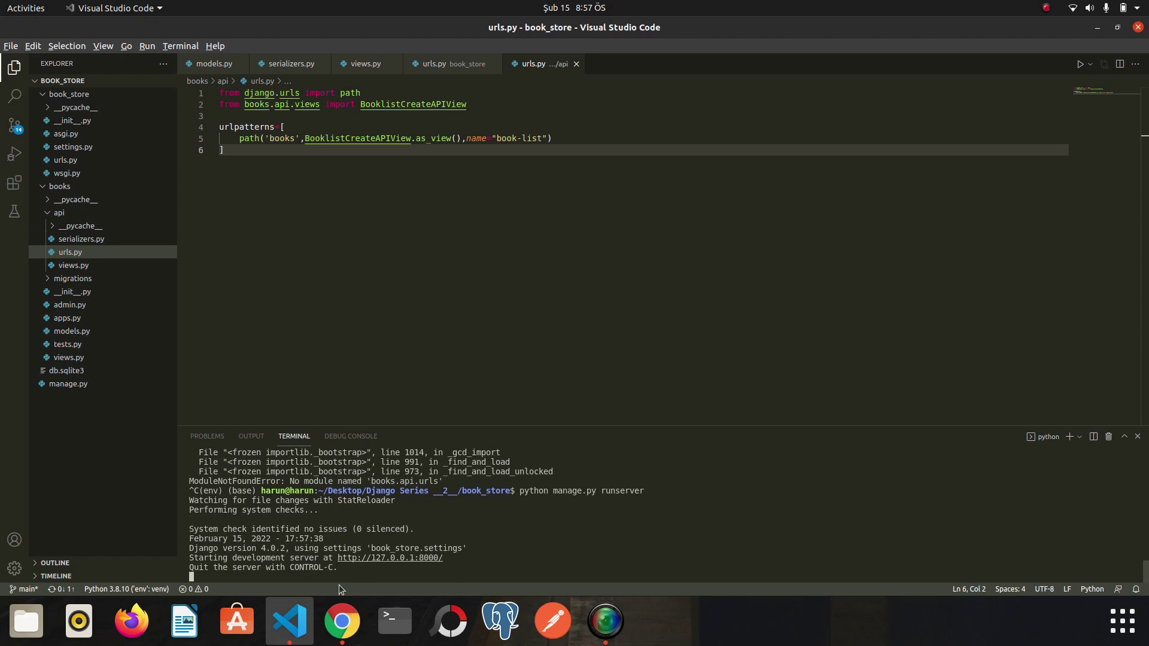
# Step: Load 127.0.0.1:8000/api/books in Chrome, hit the NoneType AssertionError, and return to the editor
pyautogui.click(342, 621)
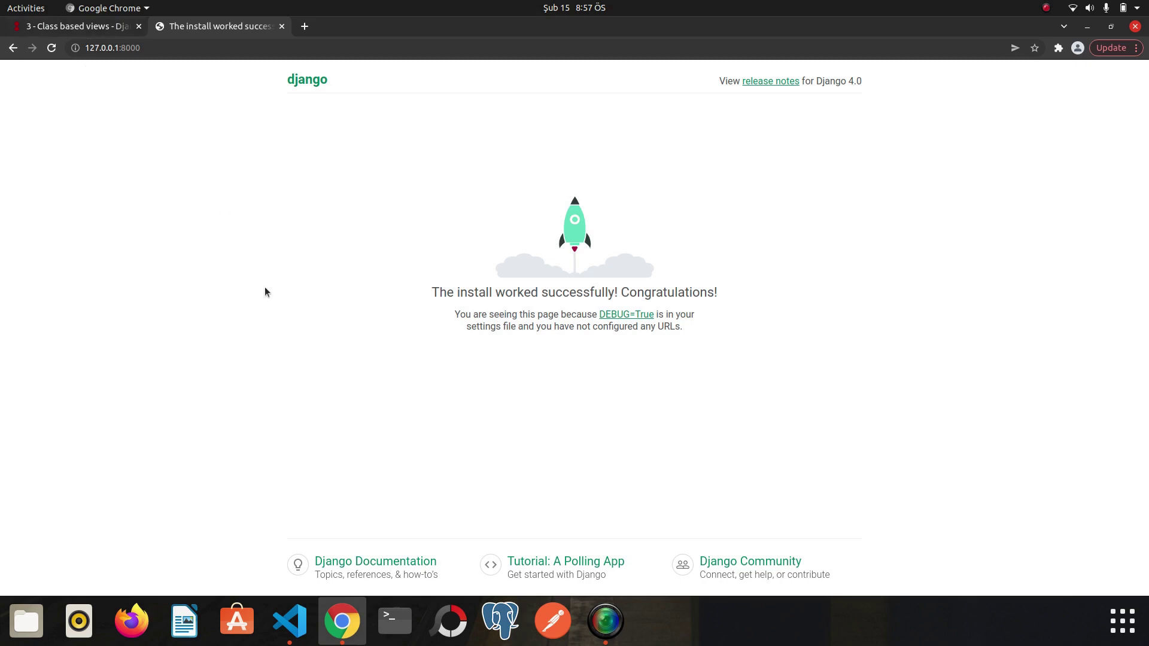
pyautogui.click(216, 47)
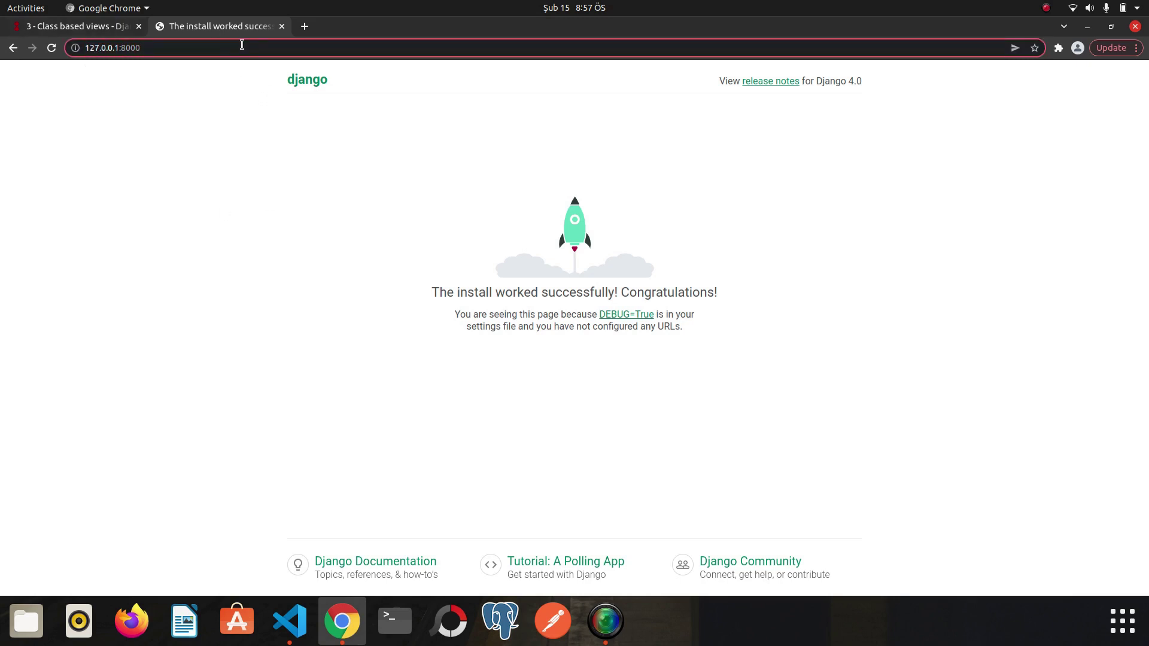
pyautogui.write('/')
pyautogui.press('Down')
pyautogui.press('Down')
pyautogui.press('Return')
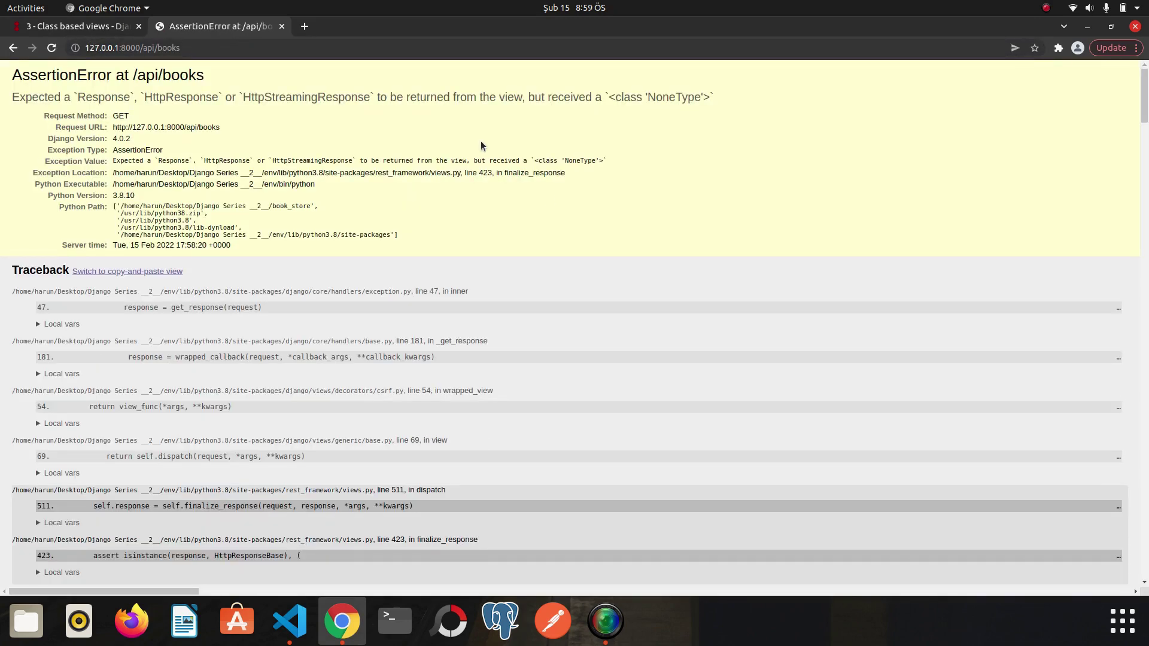
pyautogui.hotkey('alt', 'Tab')
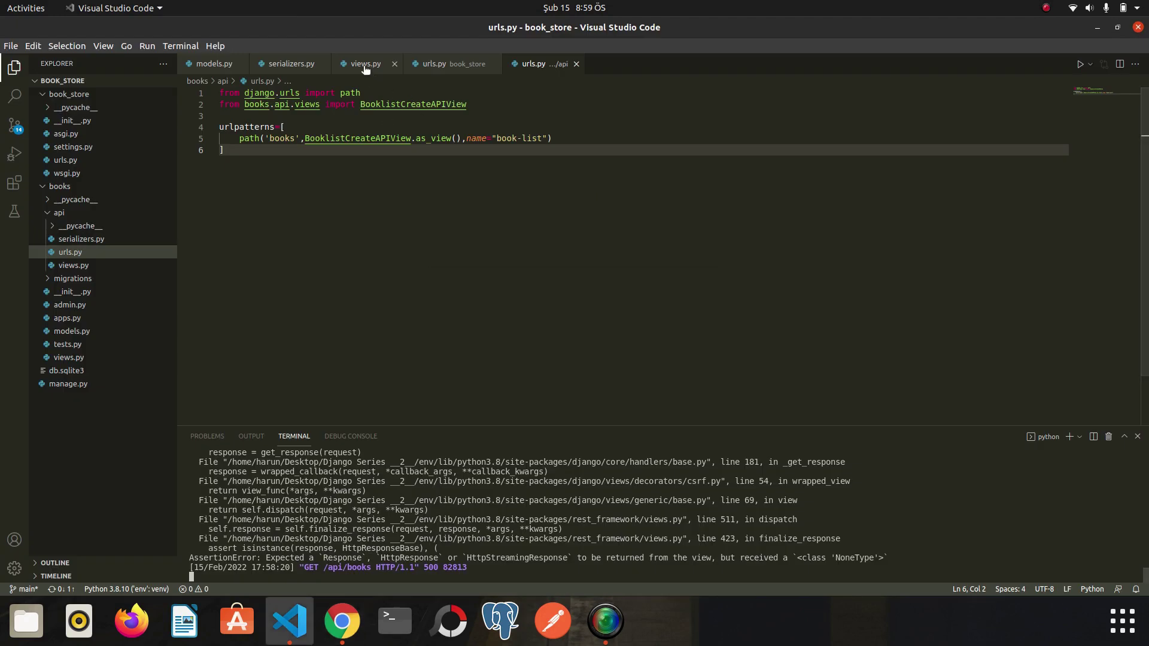
# Step: In views.py, prefix self.list and self.create with return in get and post, and save
pyautogui.click(365, 63)
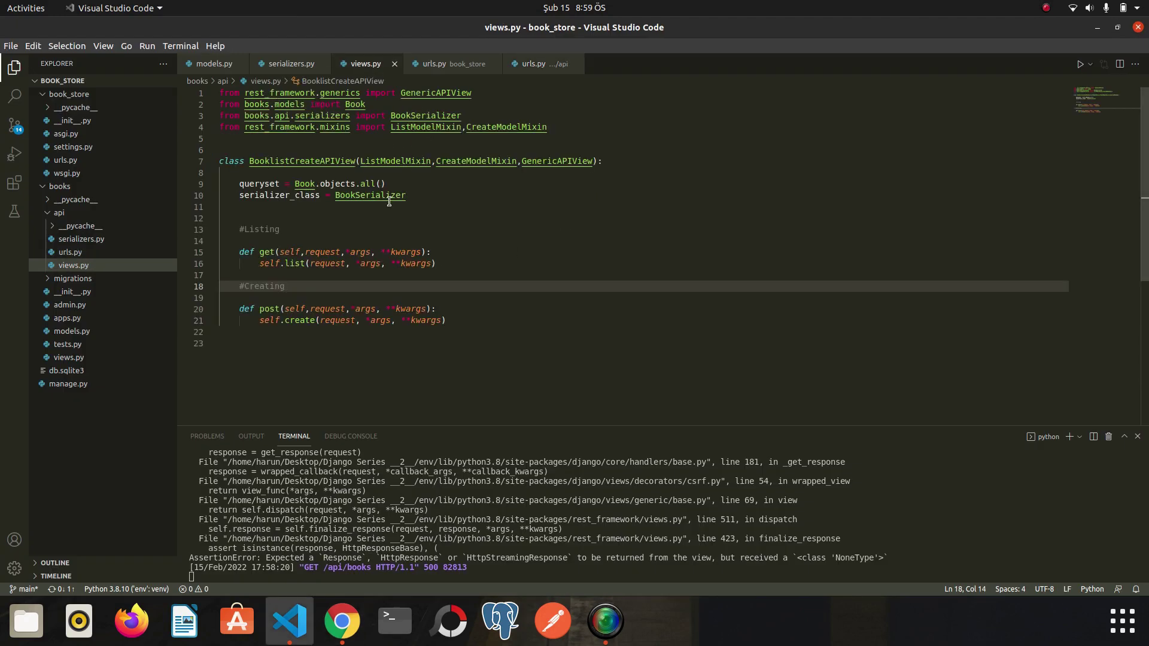
pyautogui.click(261, 264)
pyautogui.write('return')
pyautogui.click(260, 321)
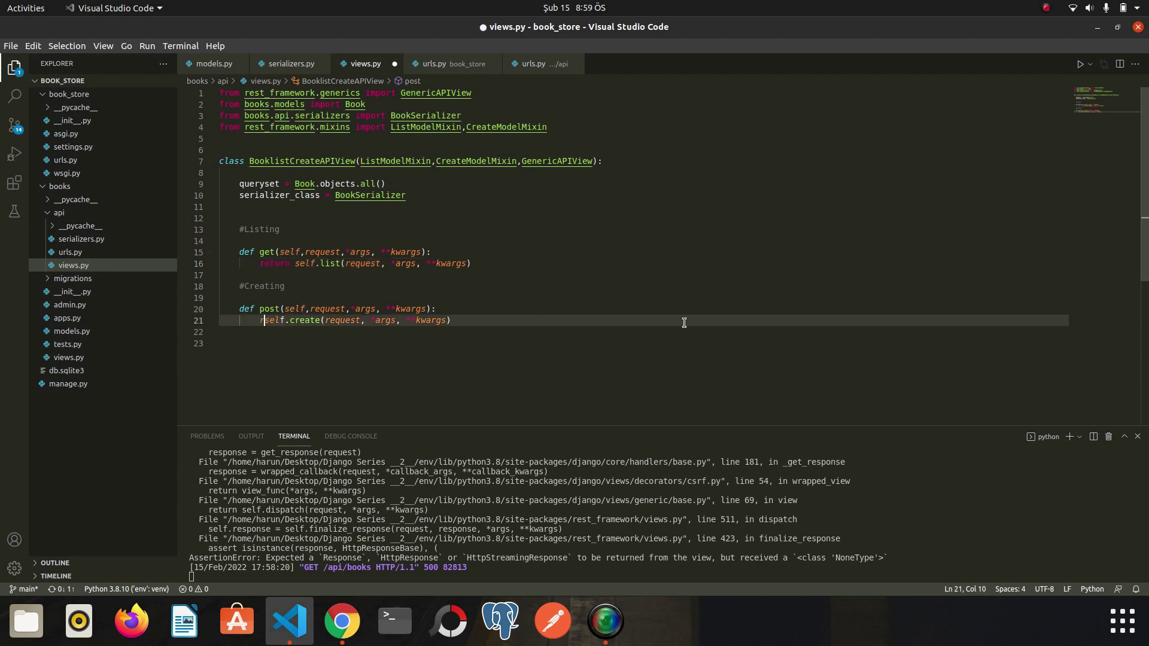
pyautogui.write('return')
pyautogui.click(678, 310)
pyautogui.hotkey('ctrl', 's')
# Step: Refresh /api/books and inspect the Les Miserables book JSON and its comments list
pyautogui.hotkey('alt', 'Tab')
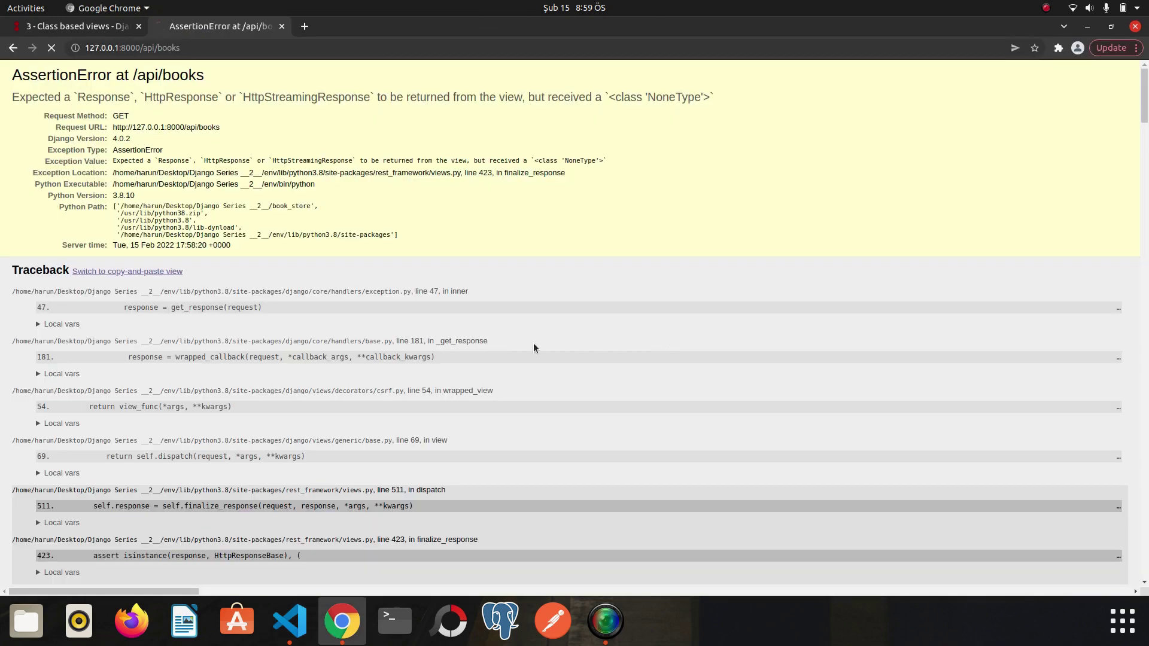
pyautogui.press('F5')
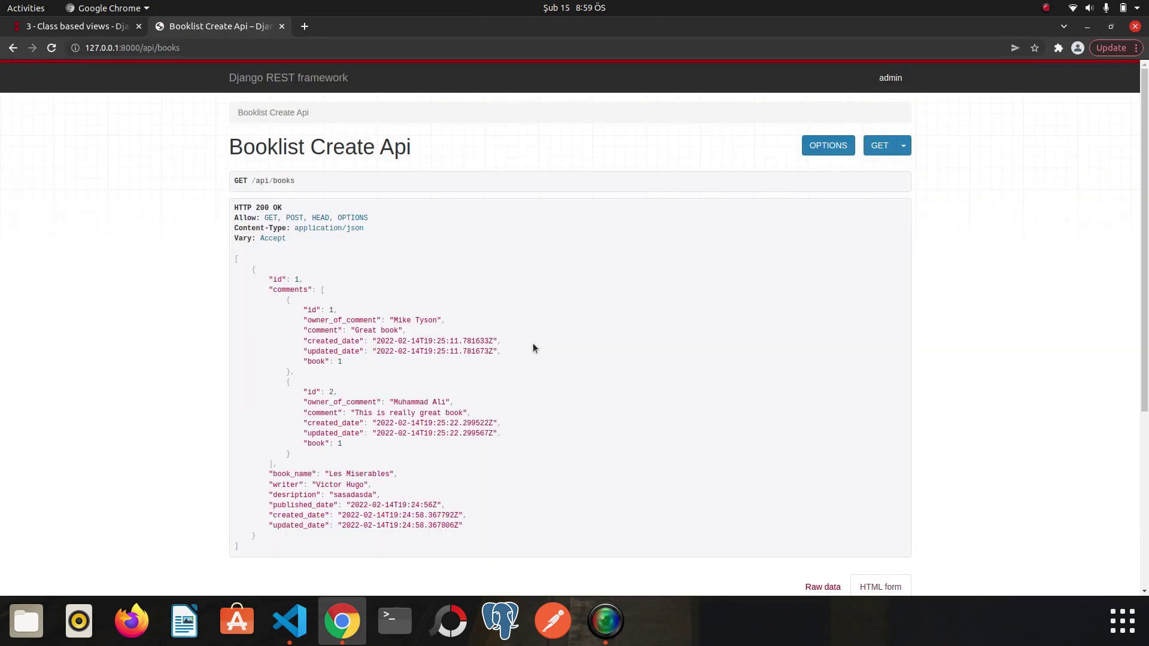
pyautogui.moveTo(269, 279); pyautogui.dragTo(465, 501)
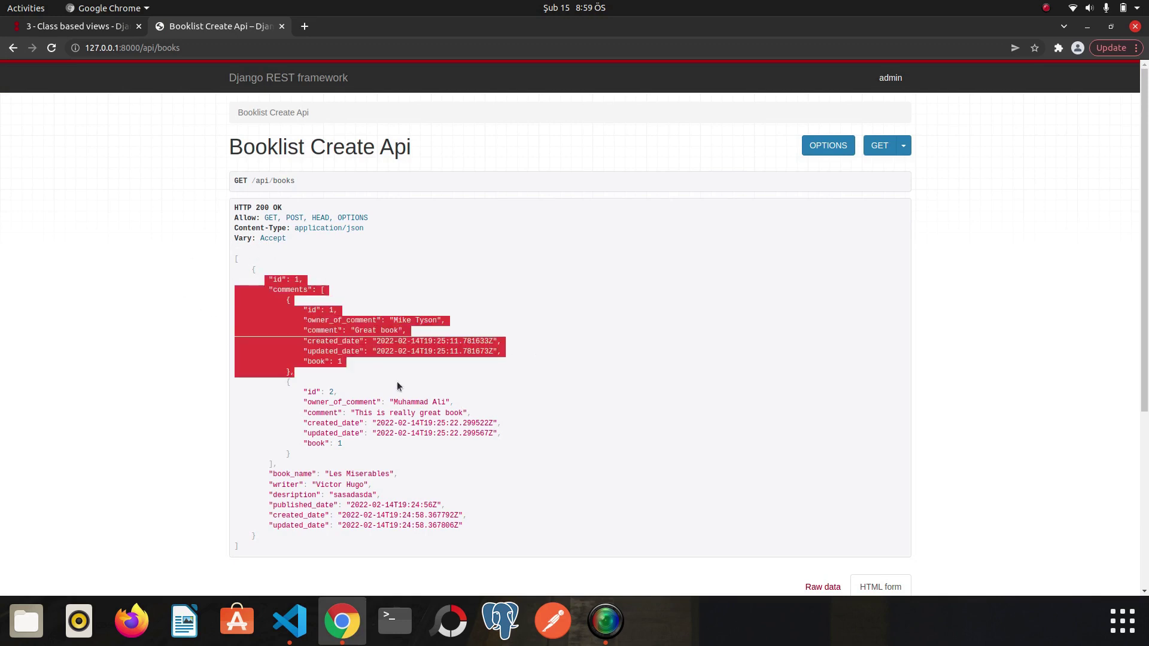
pyautogui.click(704, 458)
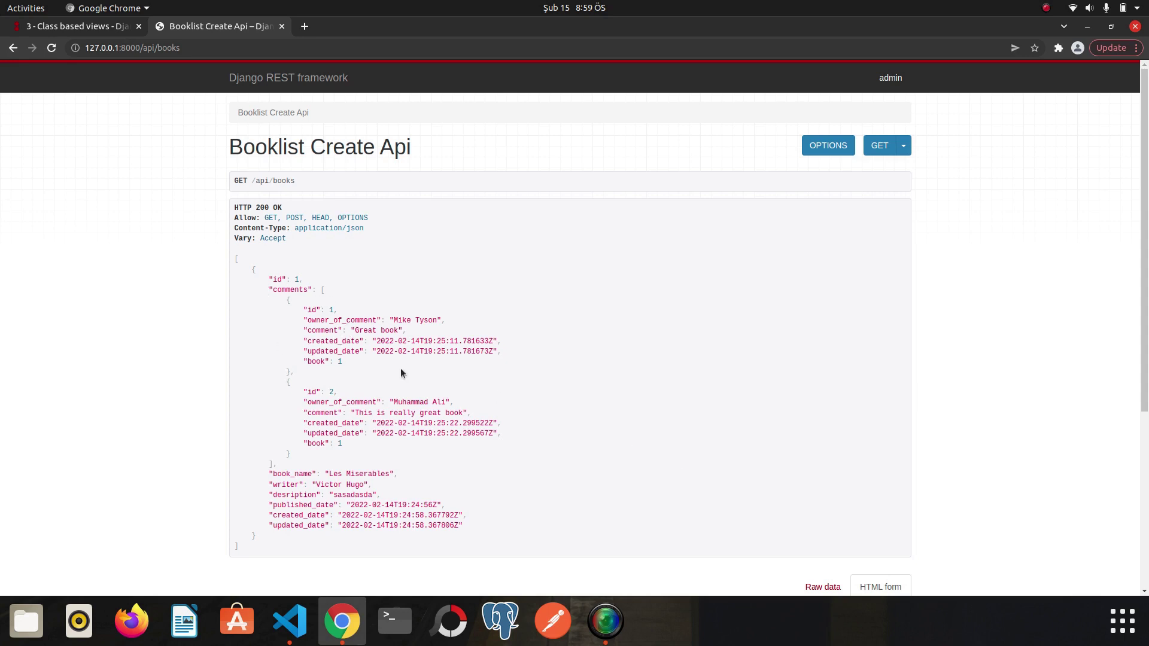
pyautogui.moveTo(310, 457); pyautogui.dragTo(261, 292)
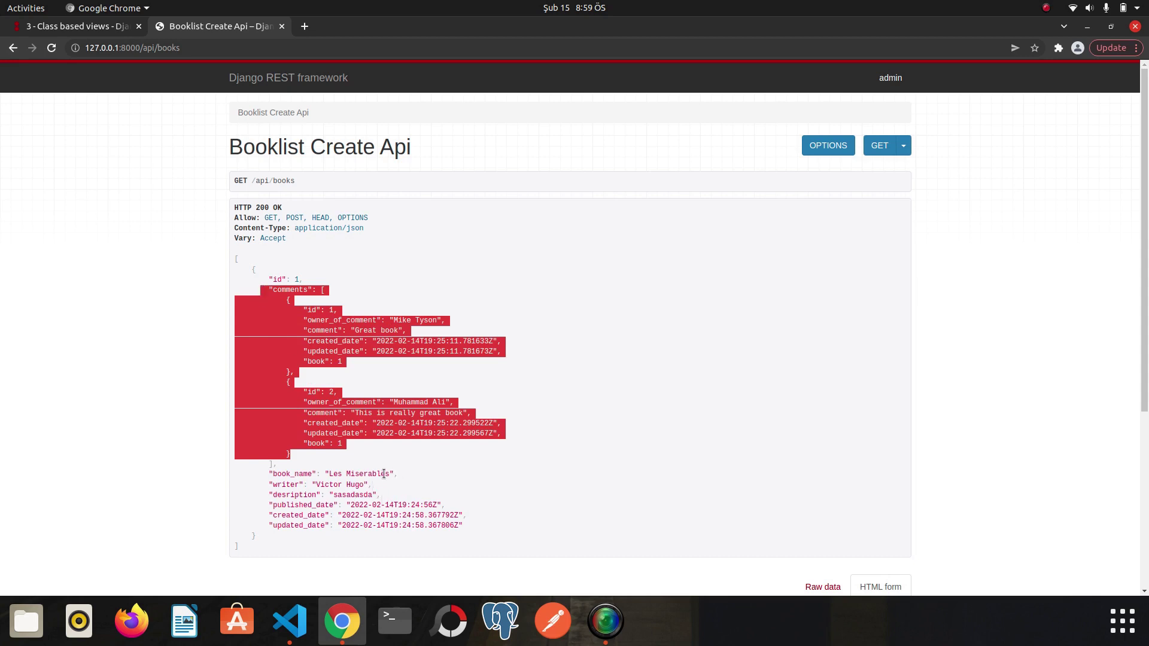
pyautogui.moveTo(332, 474)
pyautogui.mouseDown()
pyautogui.moveTo(375, 474)
pyautogui.moveTo(374, 484)
pyautogui.mouseUp()
pyautogui.click(451, 489)
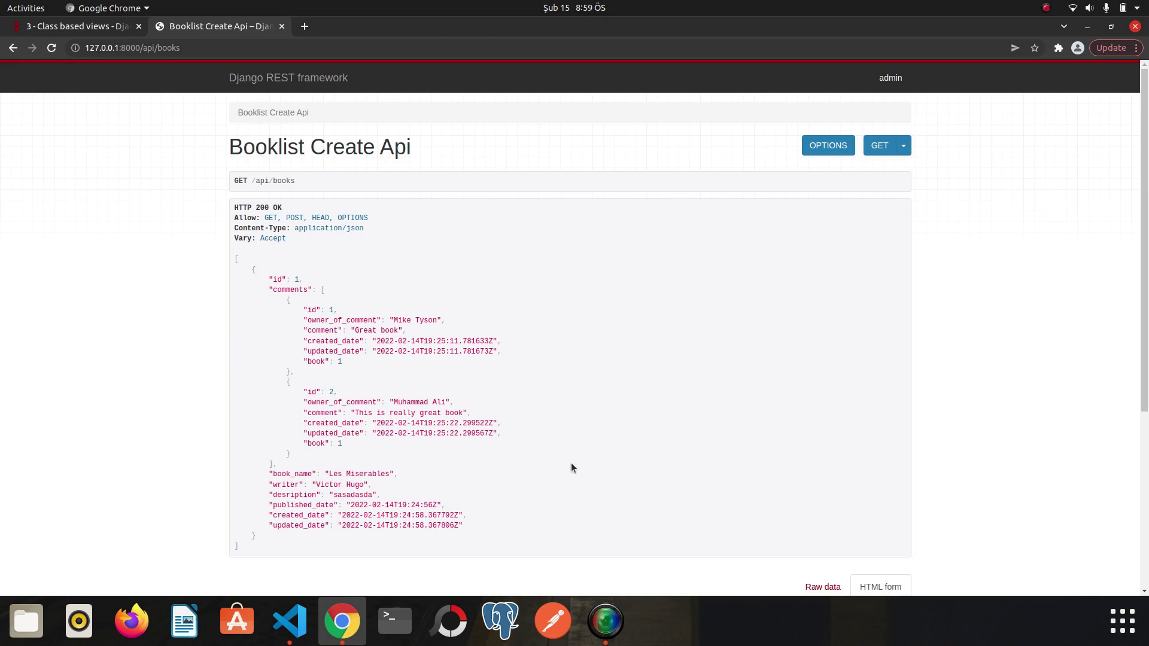
pyautogui.scroll(-3, 617, 445)
pyautogui.scroll(-3, 806, 368)
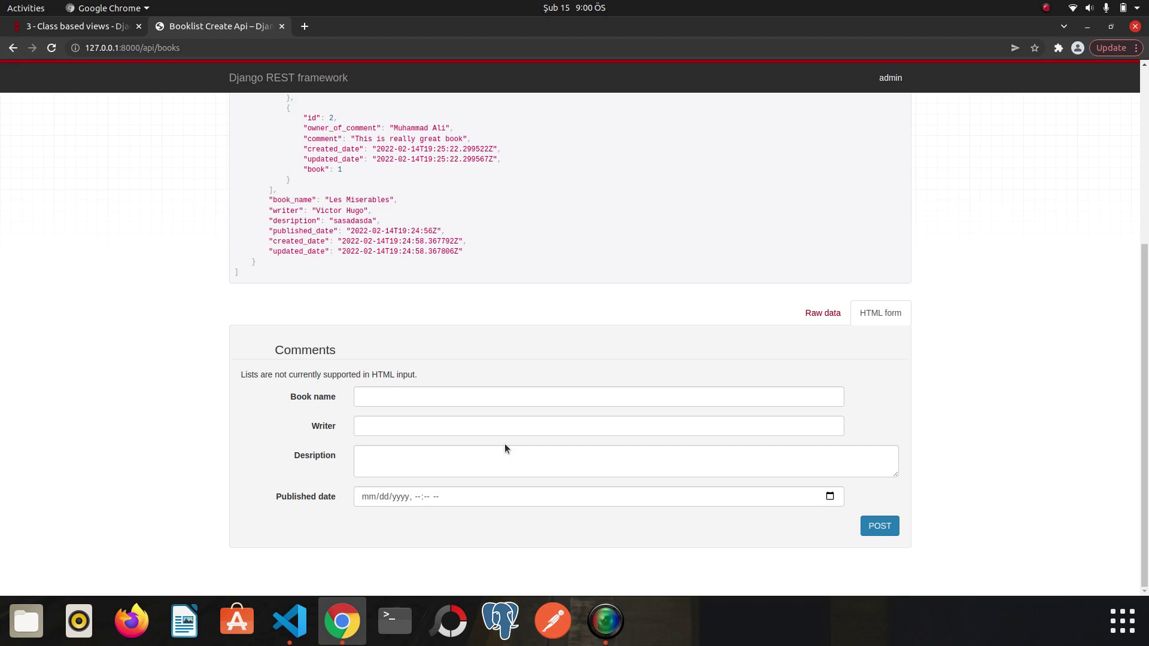
# Step: Check the CreateModelMixin name in the views code, then return to the browser
pyautogui.hotkey('alt', 'Tab')
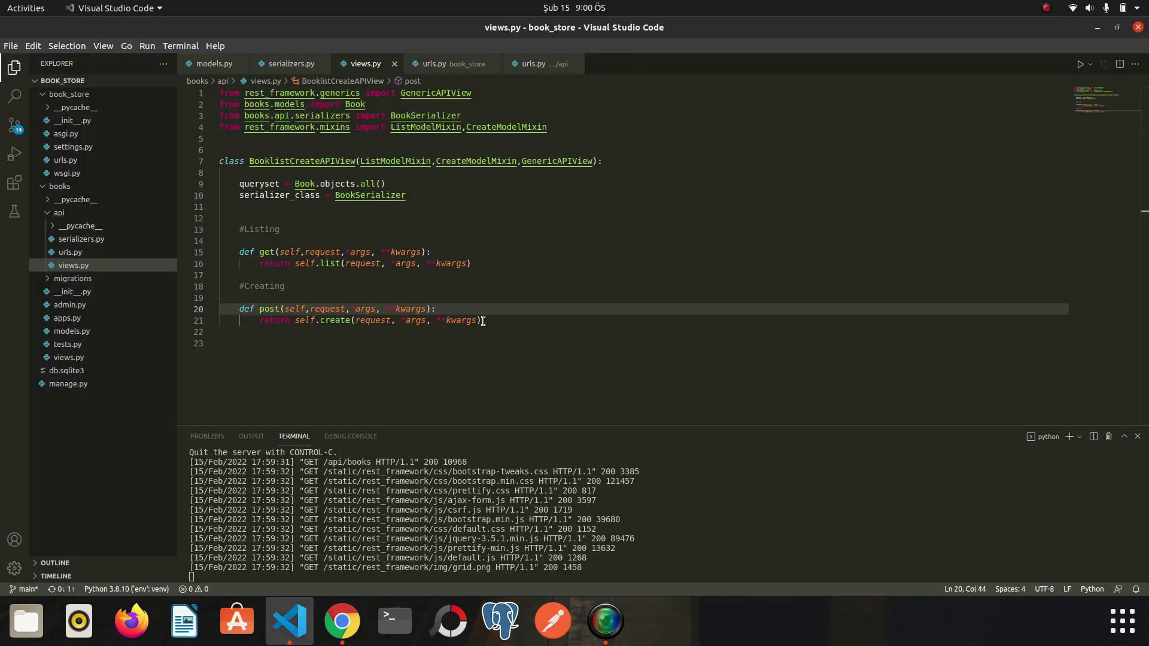
pyautogui.doubleClick(507, 127)
pyautogui.hotkey('alt', 'Tab')
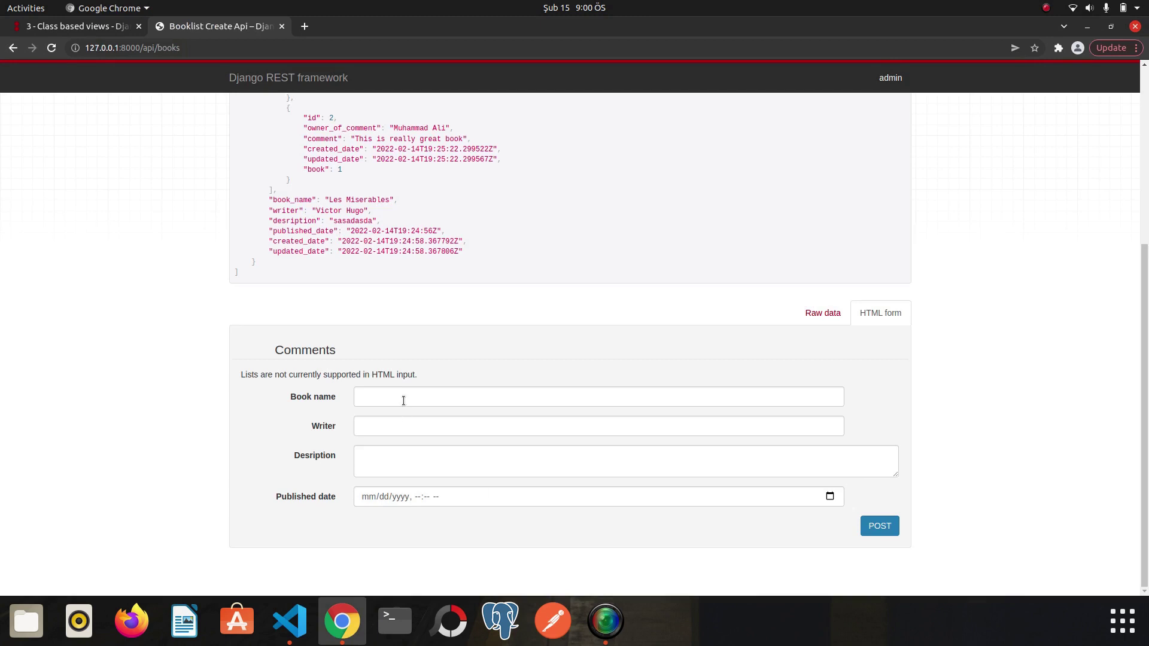
pyautogui.click(403, 400)
pyautogui.click(413, 444)
pyautogui.click(378, 425)
pyautogui.click(421, 476)
pyautogui.click(425, 462)
pyautogui.write('asdsadsad')
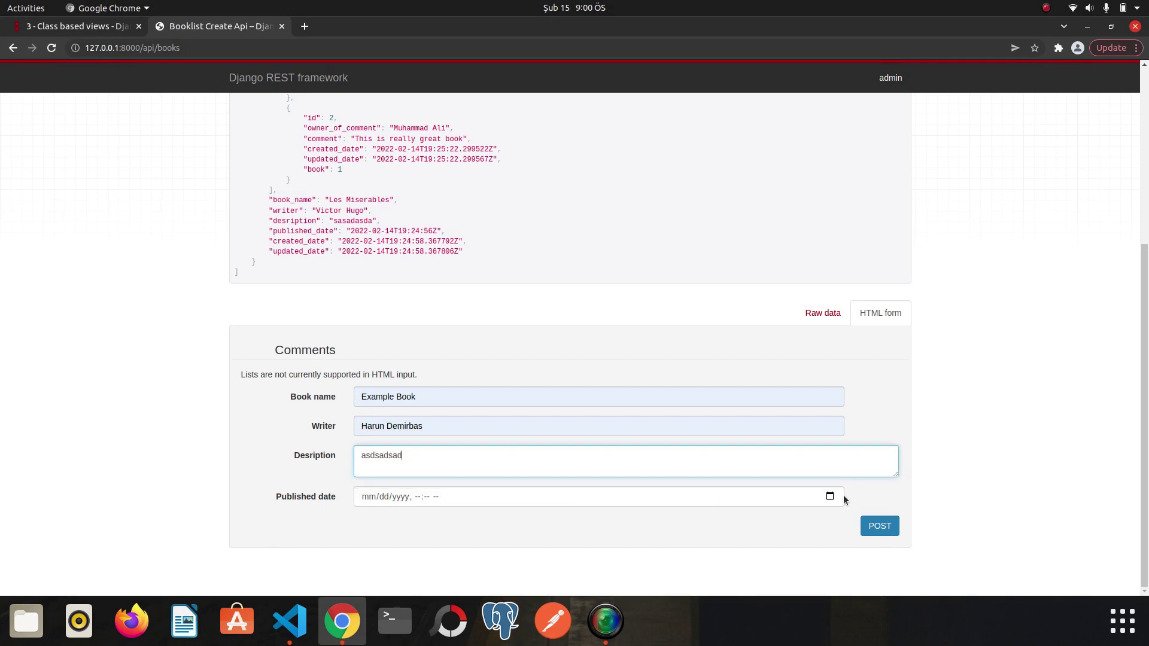
pyautogui.click(829, 498)
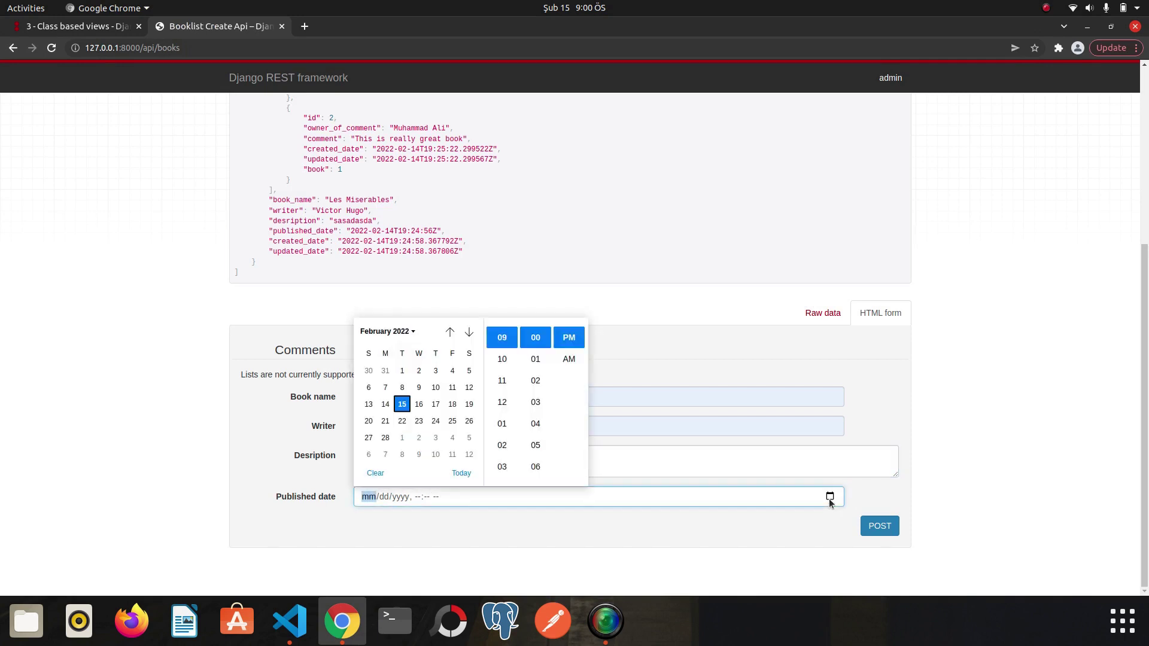
pyautogui.click(451, 388)
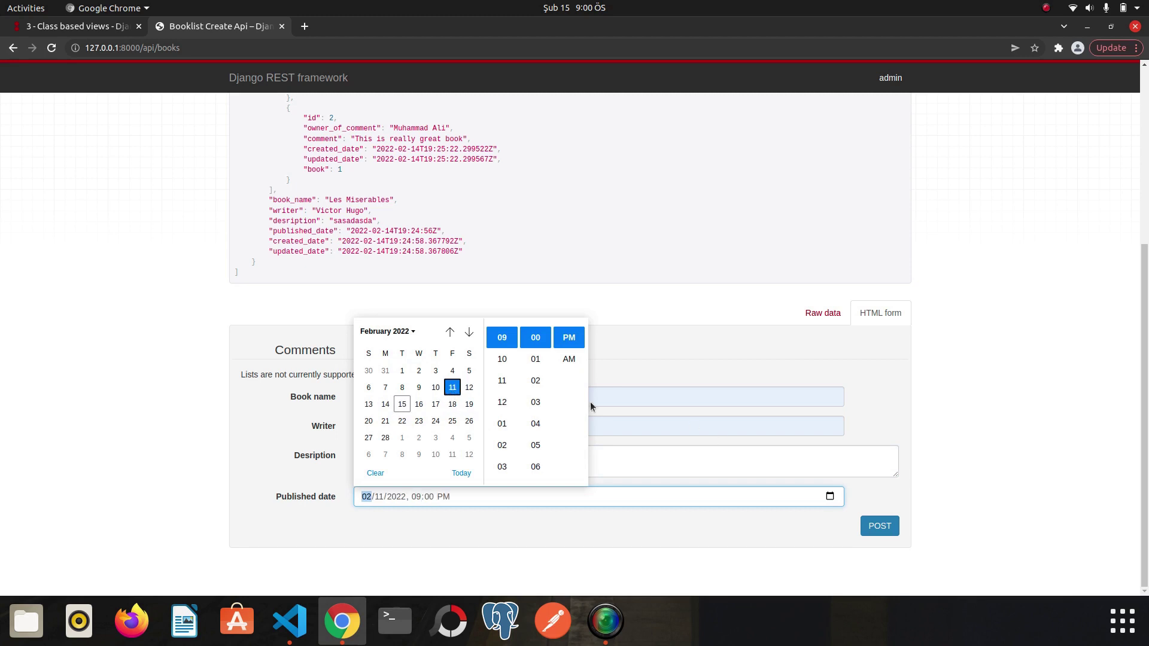
pyautogui.click(535, 381)
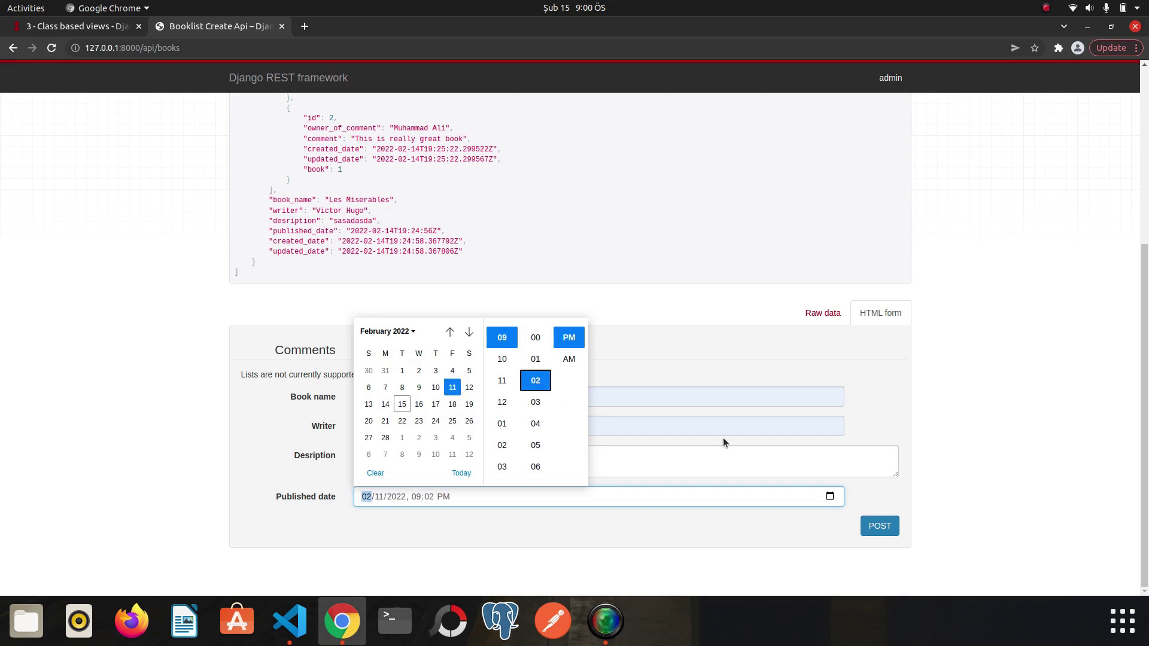
pyautogui.click(1051, 409)
pyautogui.click(880, 526)
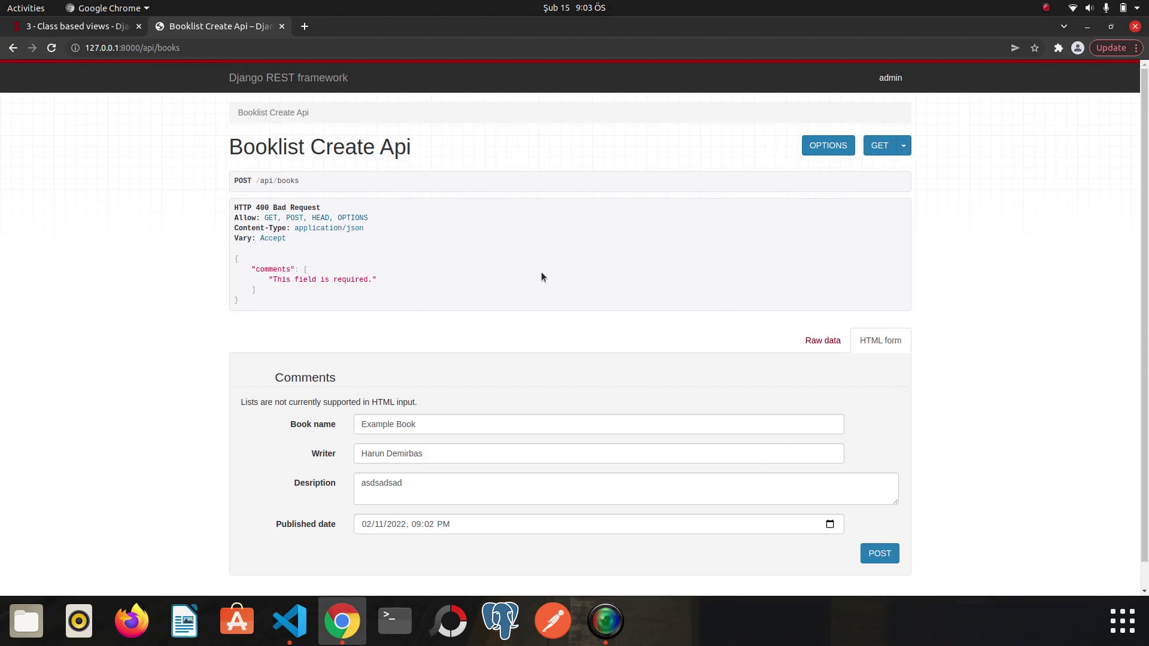
# Step: Open serializers.py and review the BookSerializer class and its comments field declaration
pyautogui.click(290, 621)
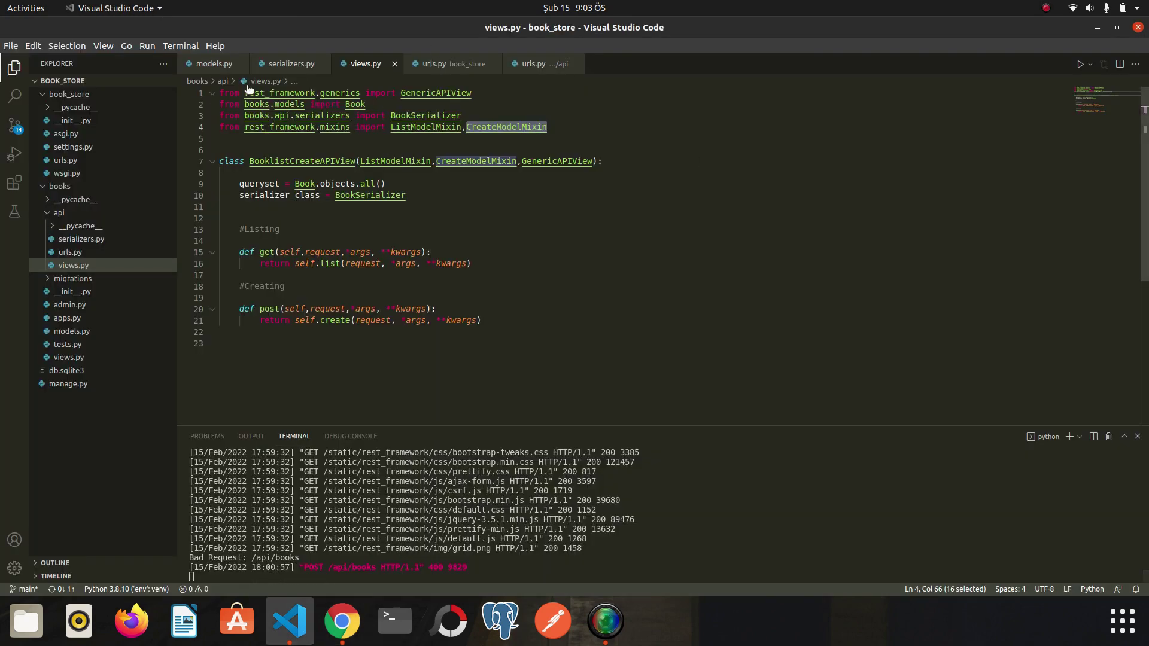
pyautogui.click(290, 63)
pyautogui.click(335, 183)
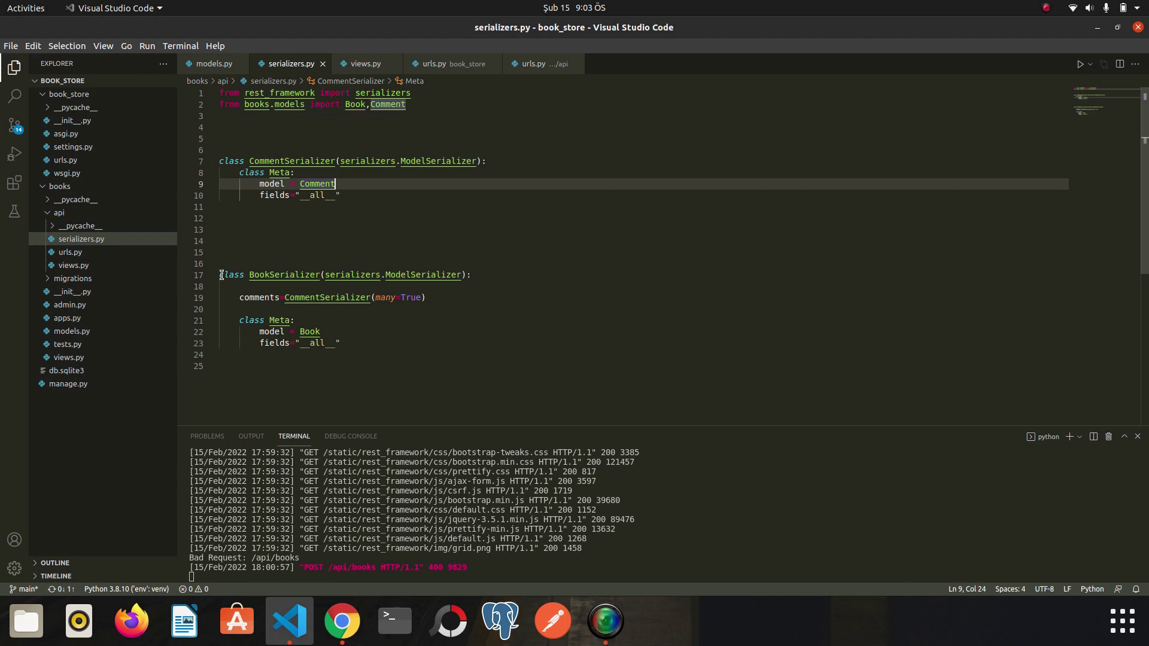
pyautogui.moveTo(220, 273); pyautogui.dragTo(495, 343)
pyautogui.click(520, 368)
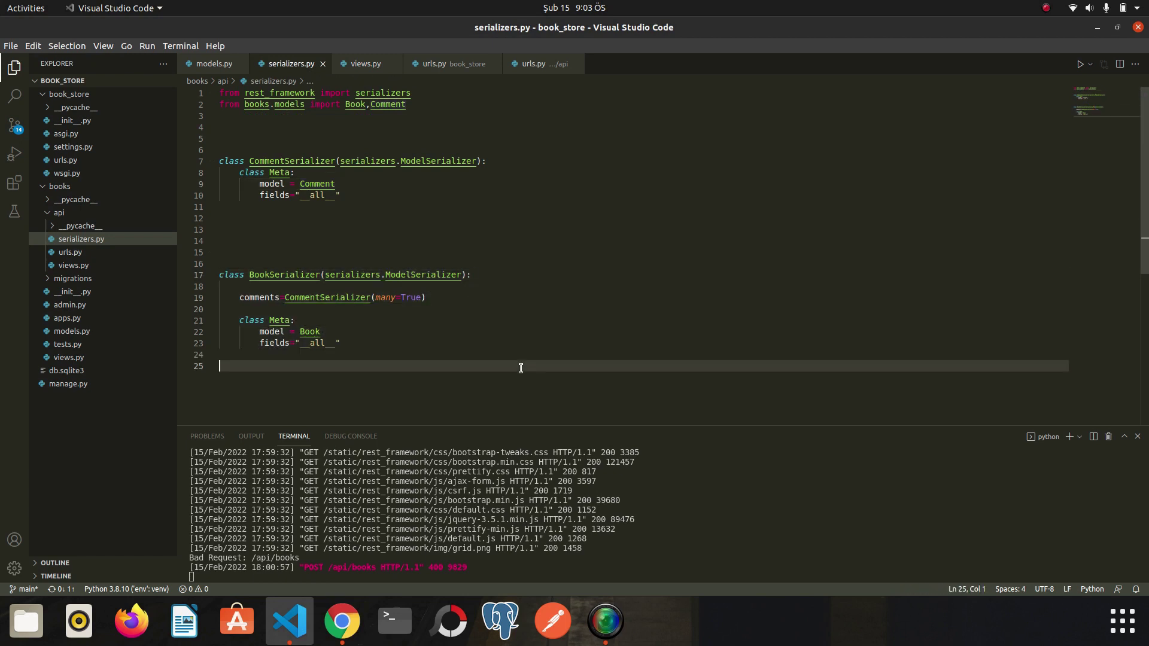
pyautogui.click(240, 297)
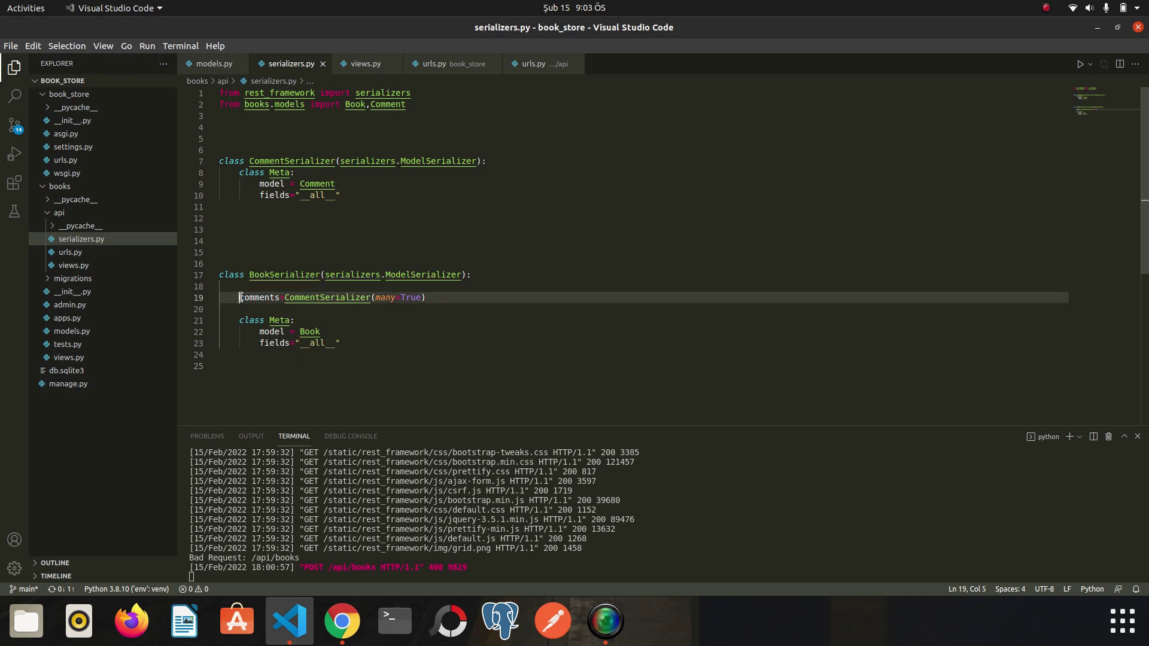
pyautogui.moveTo(239, 298); pyautogui.dragTo(386, 296)
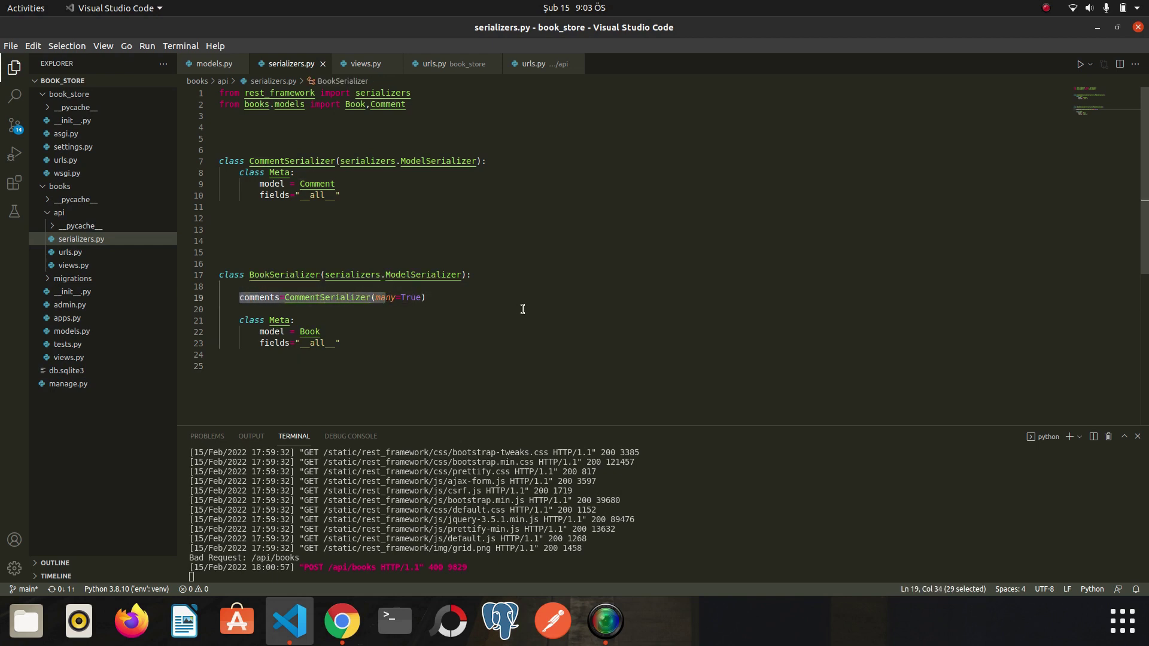
pyautogui.click(499, 321)
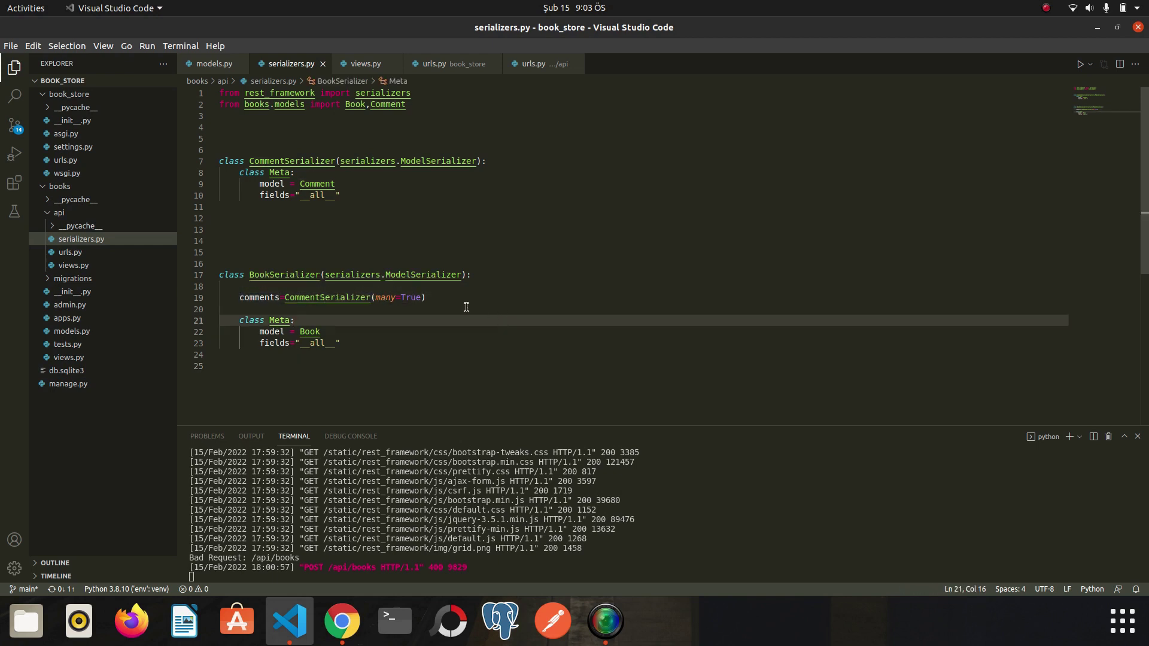
# Step: Add read_only=True after many=True on the comments field and save serializers.py
pyautogui.click(422, 297)
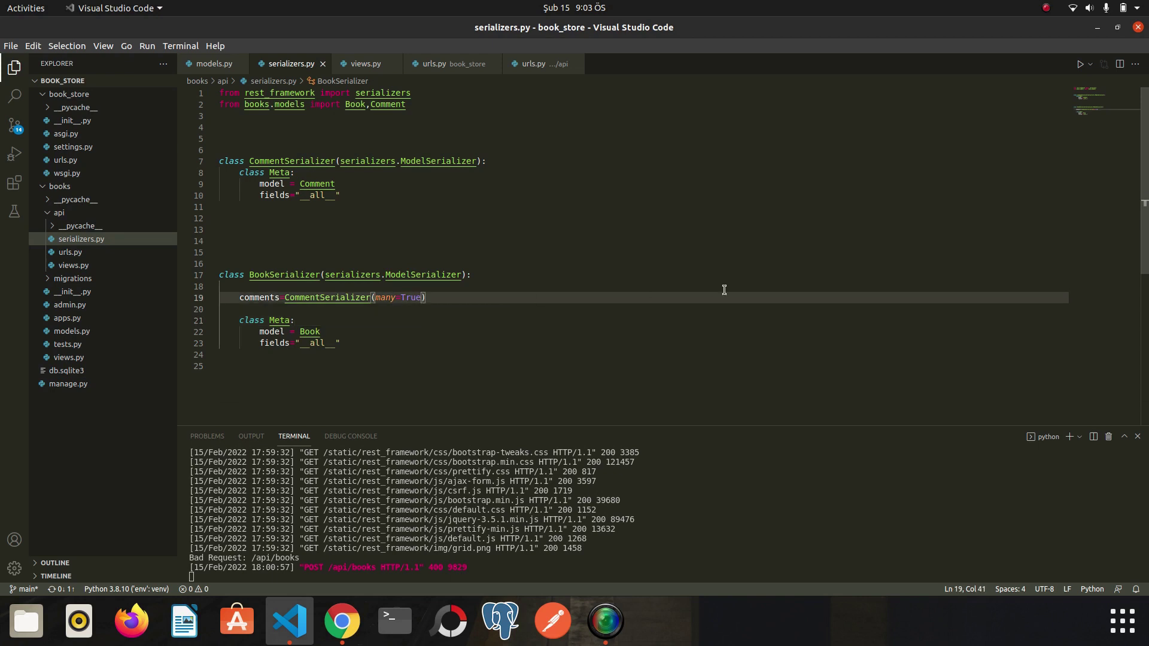
pyautogui.write(',read_')
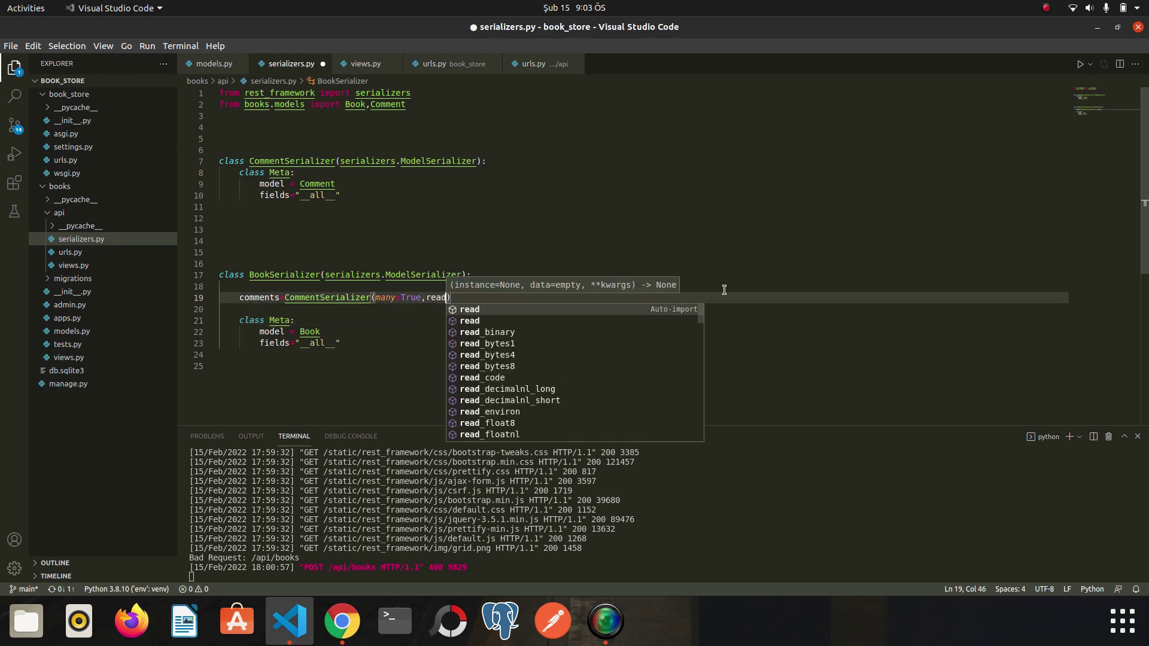
pyautogui.write('only=Tru')
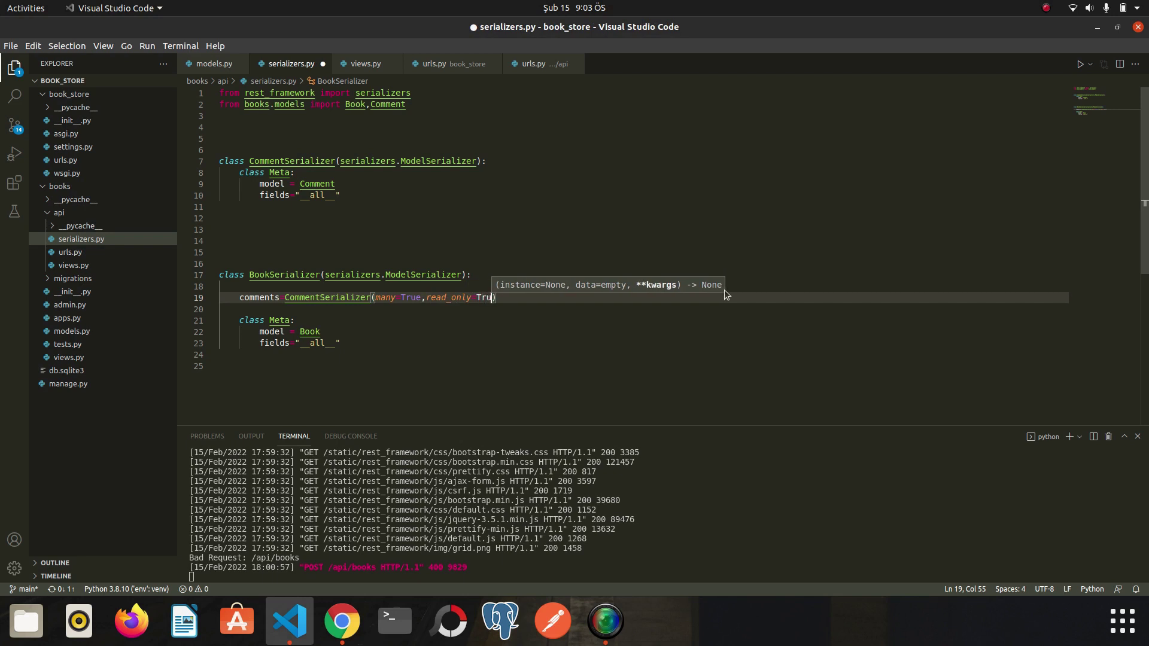
pyautogui.write('e')
pyautogui.click(453, 357)
pyautogui.hotkey('ctrl', 's')
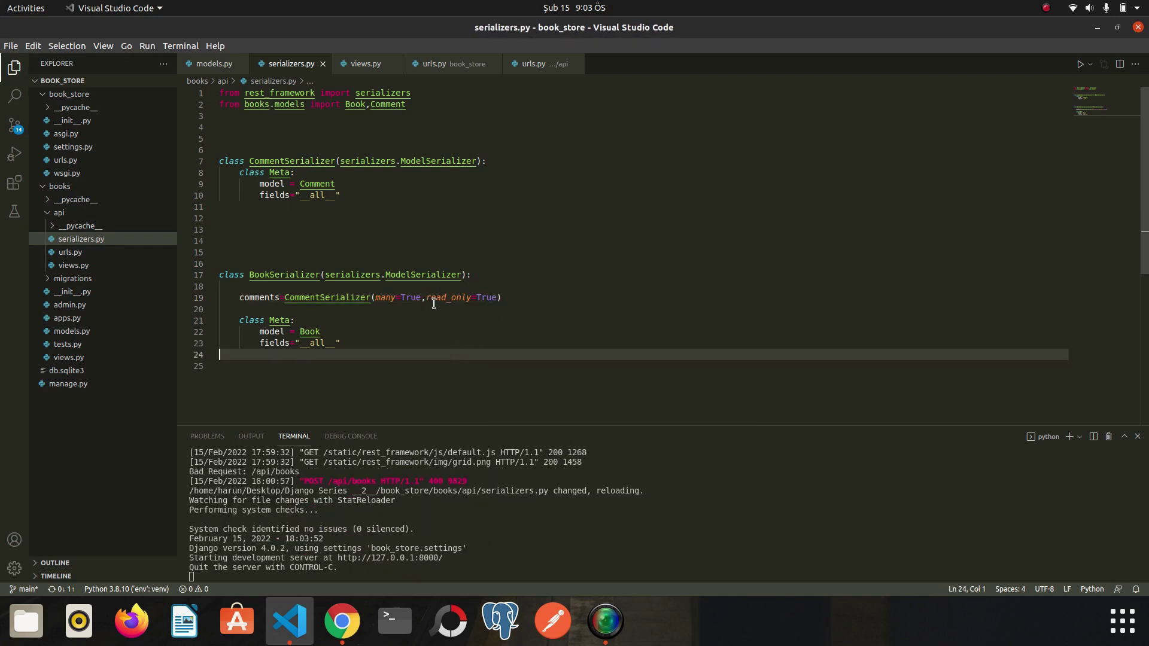
pyautogui.click(580, 295)
# Step: Reload the Booklist Create Api page with a fresh request, declining form resubmission
pyautogui.click(341, 620)
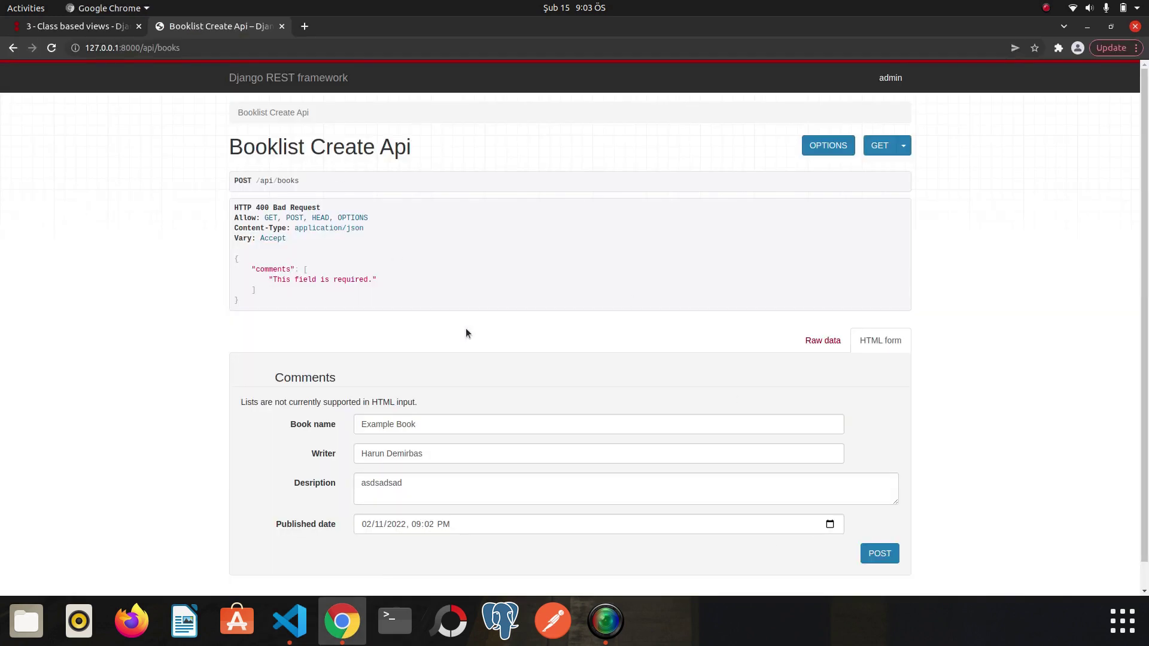
pyautogui.press('F5')
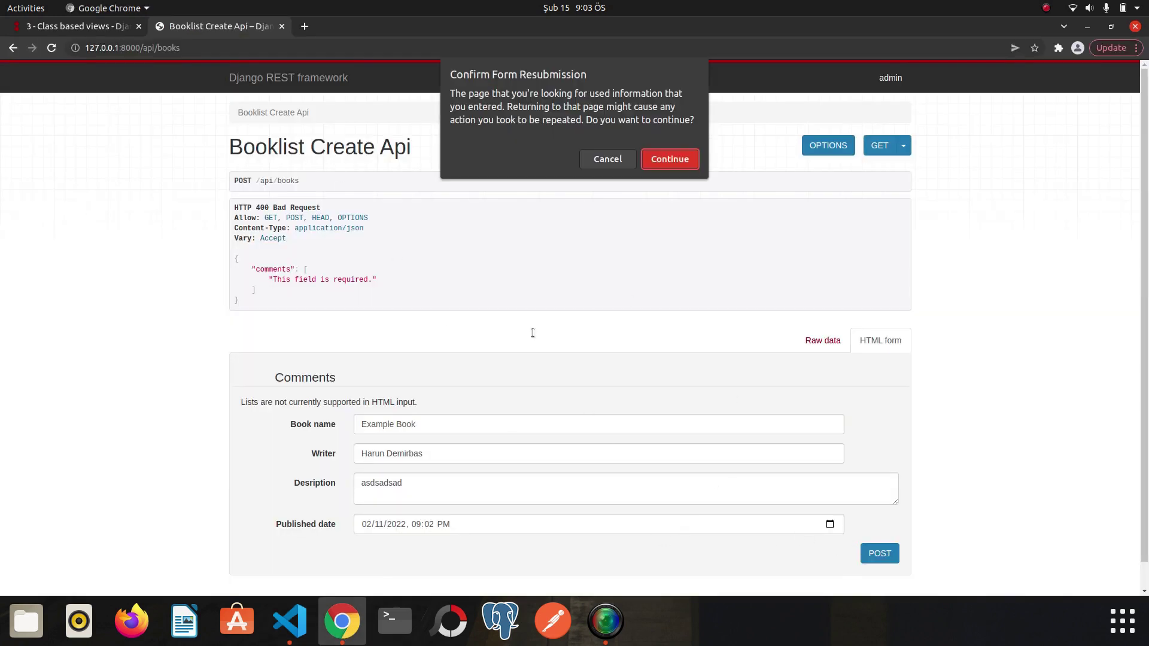
pyautogui.click(607, 159)
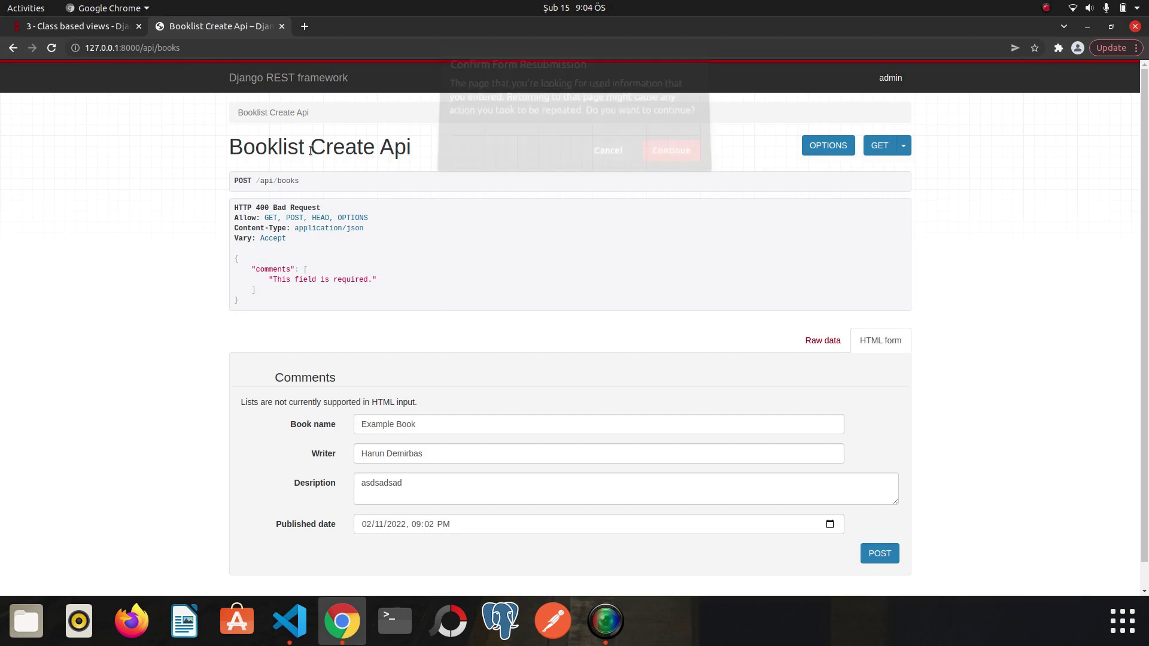
pyautogui.click(273, 111)
pyautogui.scroll(-5, 90, 313)
pyautogui.scroll(-2, 138, 313)
# Step: POST Example Book by Harun Demirbas, published February 17, getting 201 Created
pyautogui.click(404, 397)
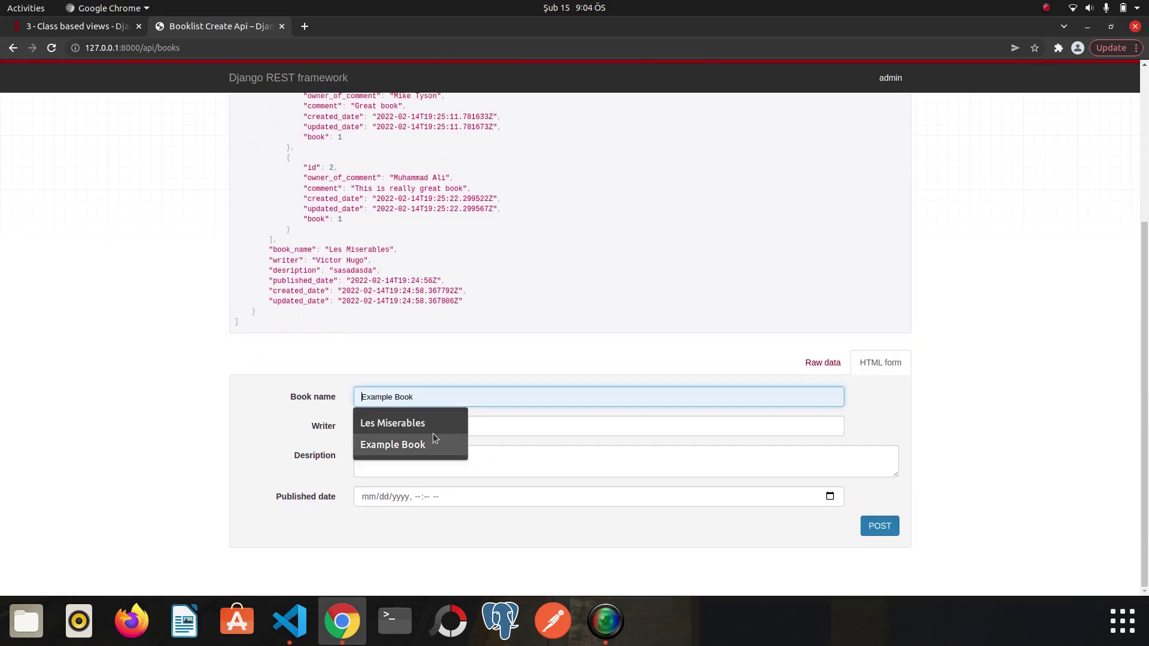
pyautogui.click(393, 445)
pyautogui.click(489, 425)
pyautogui.click(400, 473)
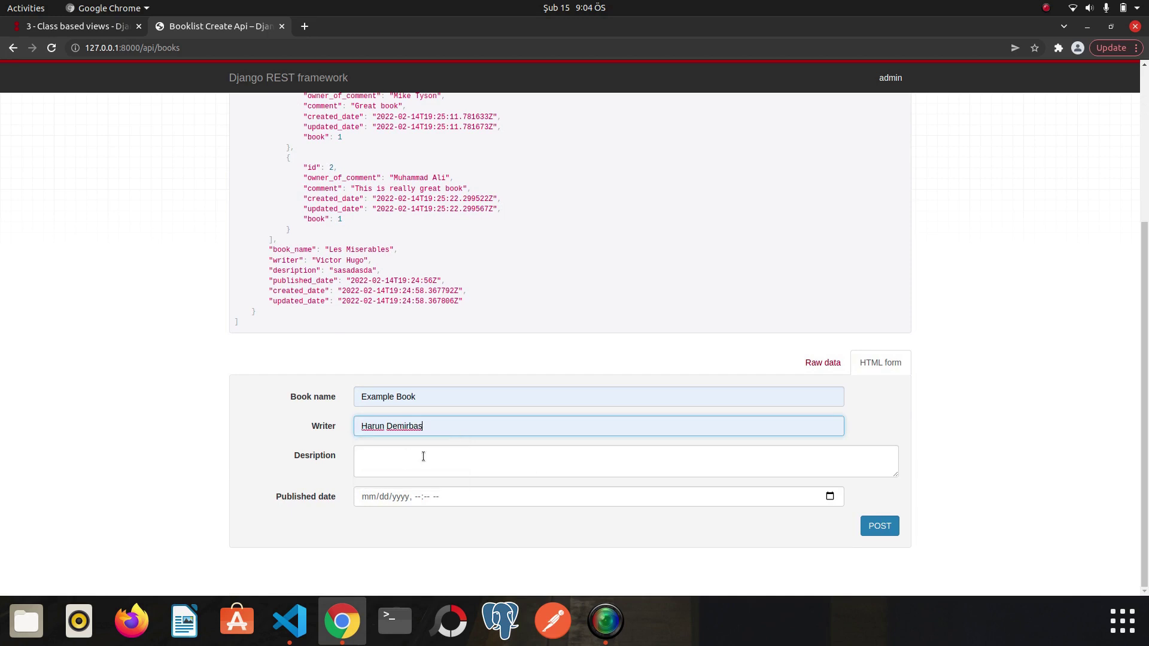
pyautogui.click(416, 466)
pyautogui.write('asdasdsad')
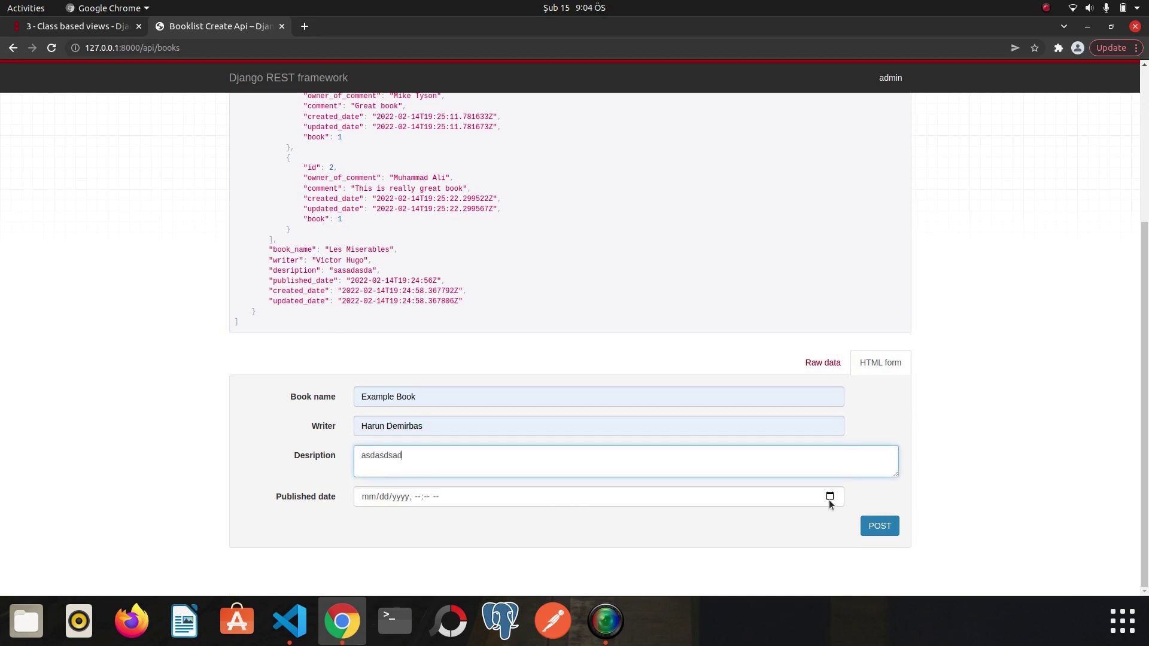
pyautogui.click(828, 496)
pyautogui.click(435, 404)
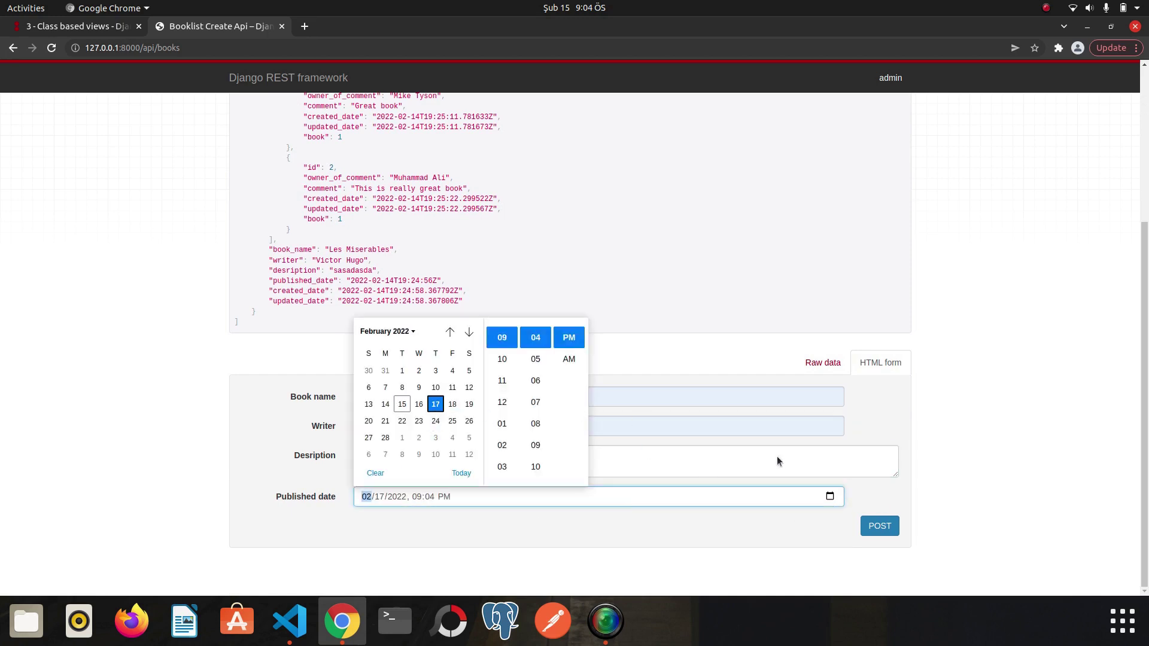
pyautogui.click(535, 402)
pyautogui.click(703, 535)
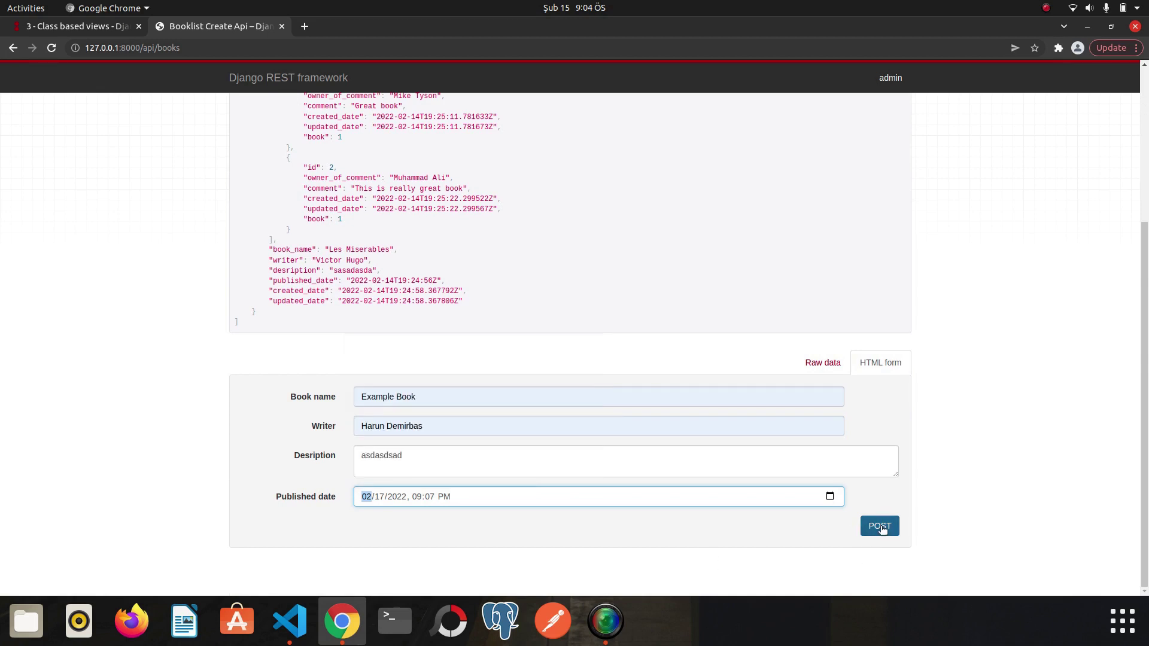
pyautogui.click(880, 526)
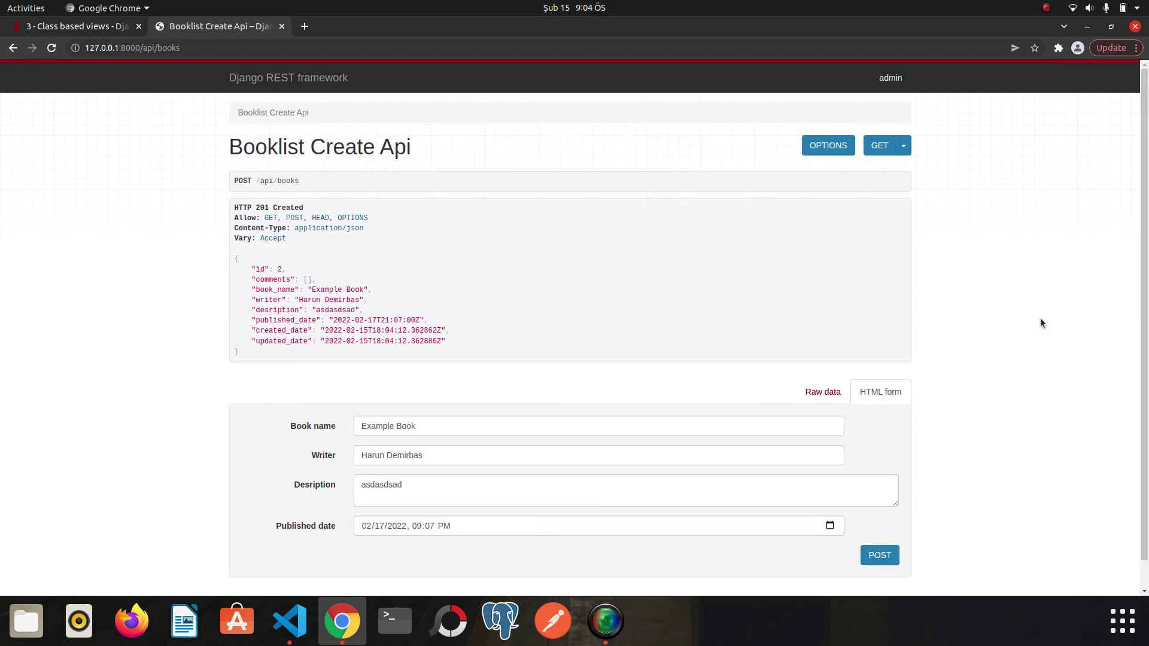